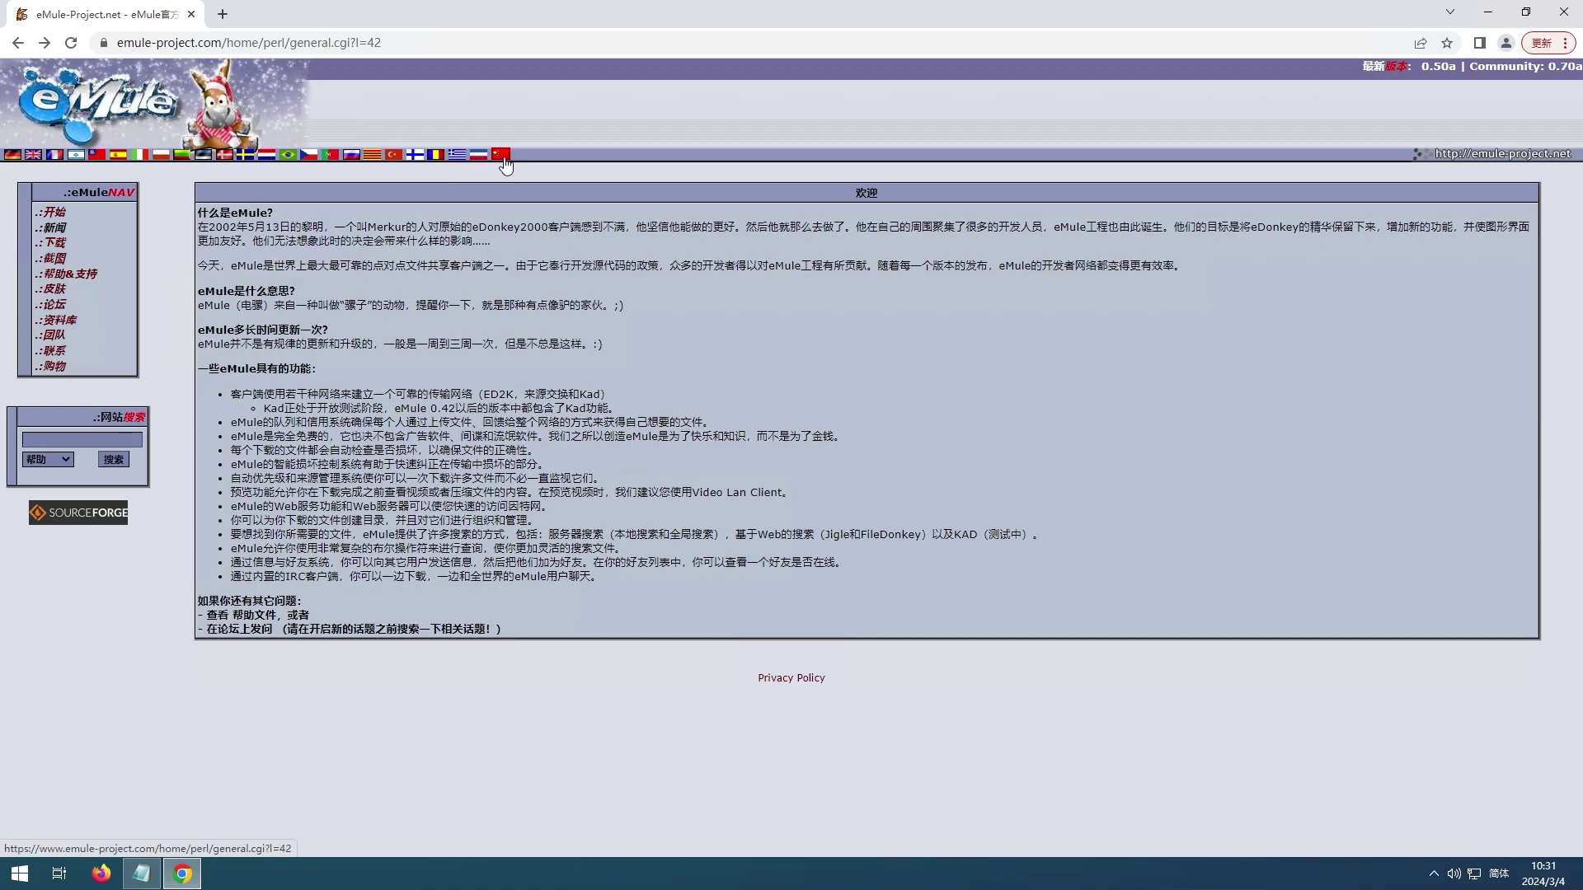
- Open the eMule download page, compare the official and community versions, and download the official Installer v0.50a
left_click(56, 246)
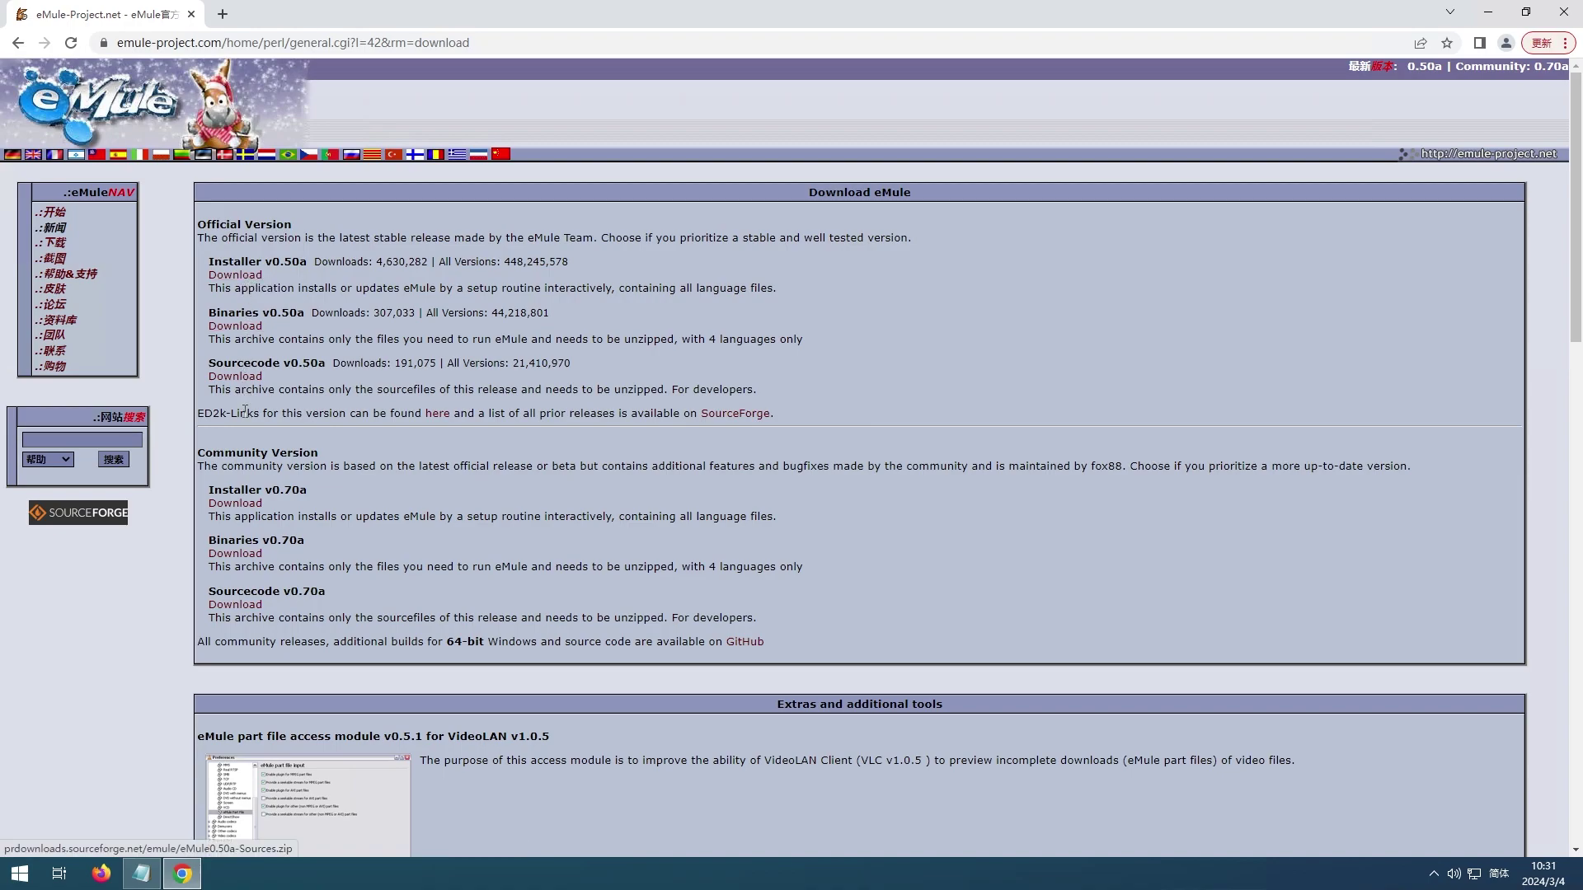
left_click_drag(202, 224, 290, 226)
left_click(297, 302)
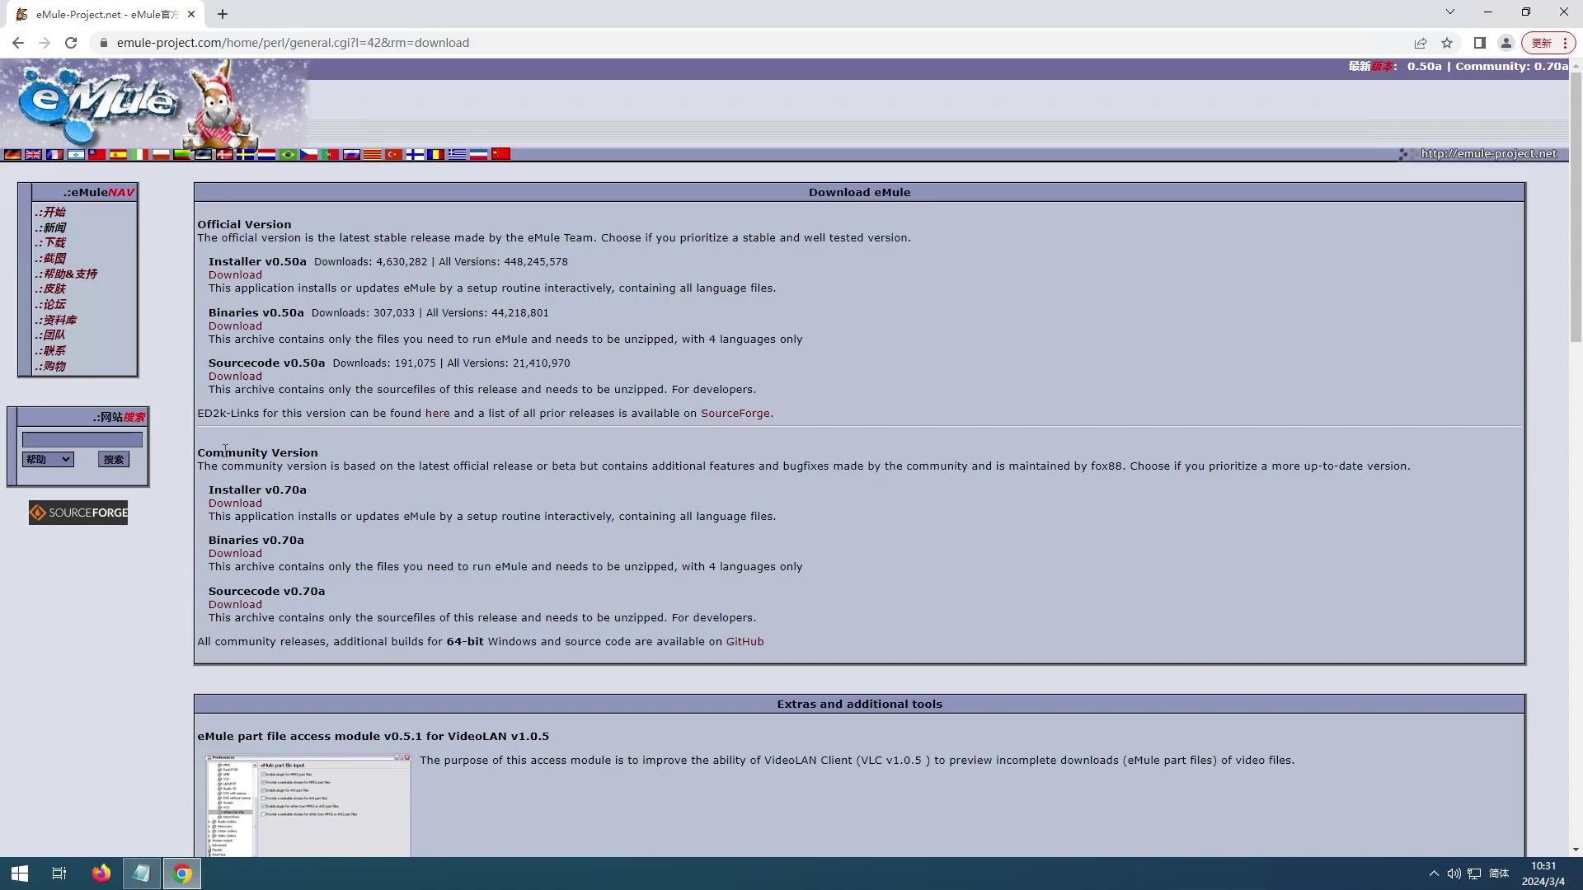
left_click_drag(200, 453, 320, 454)
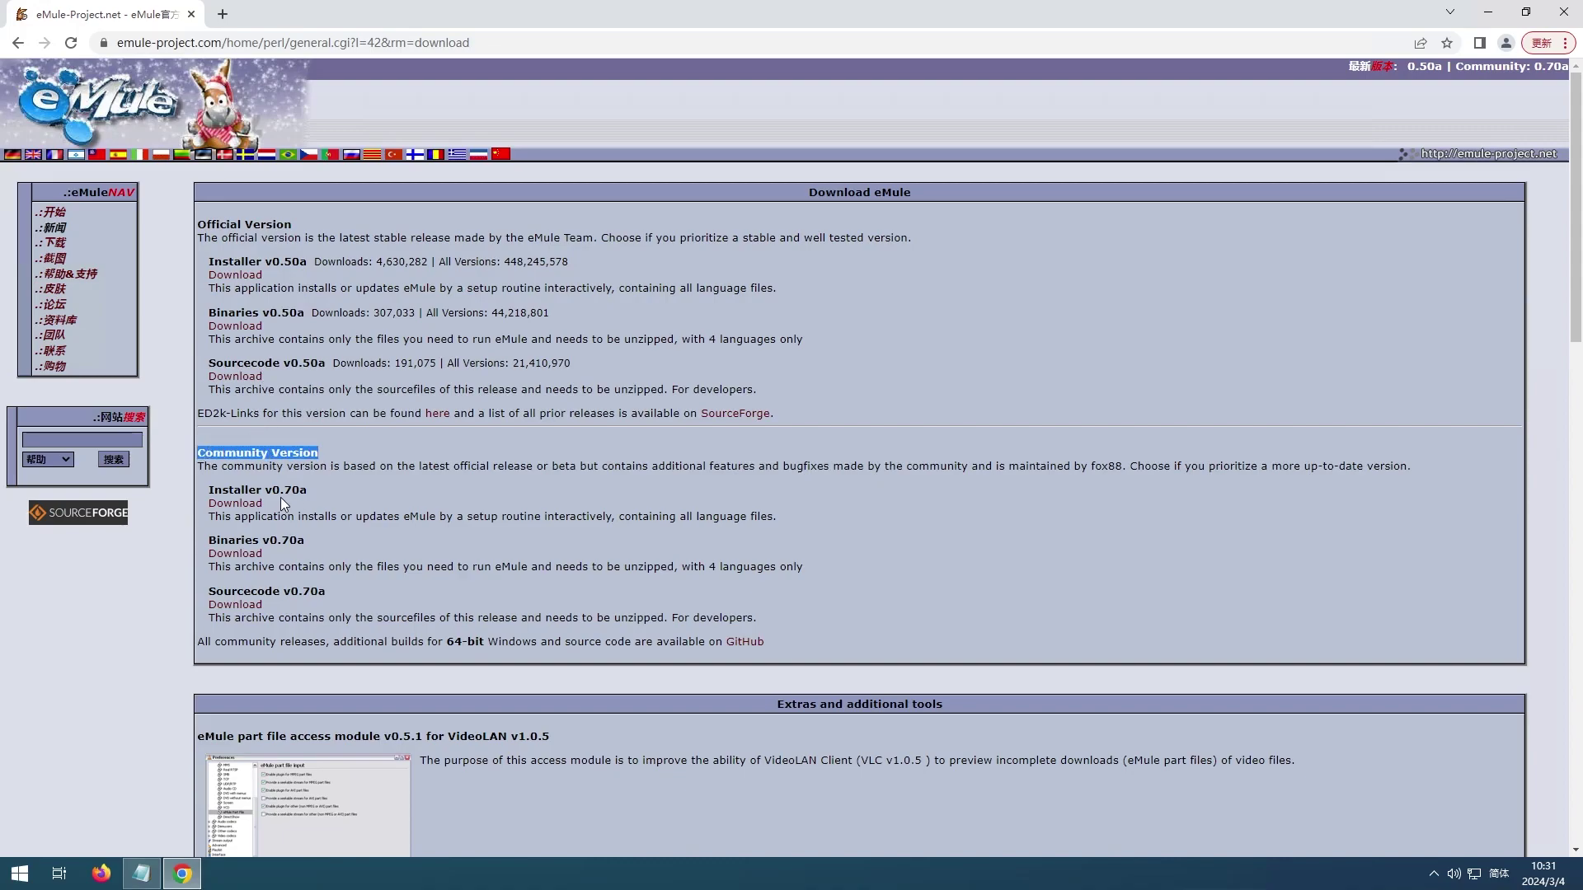
left_click(279, 268)
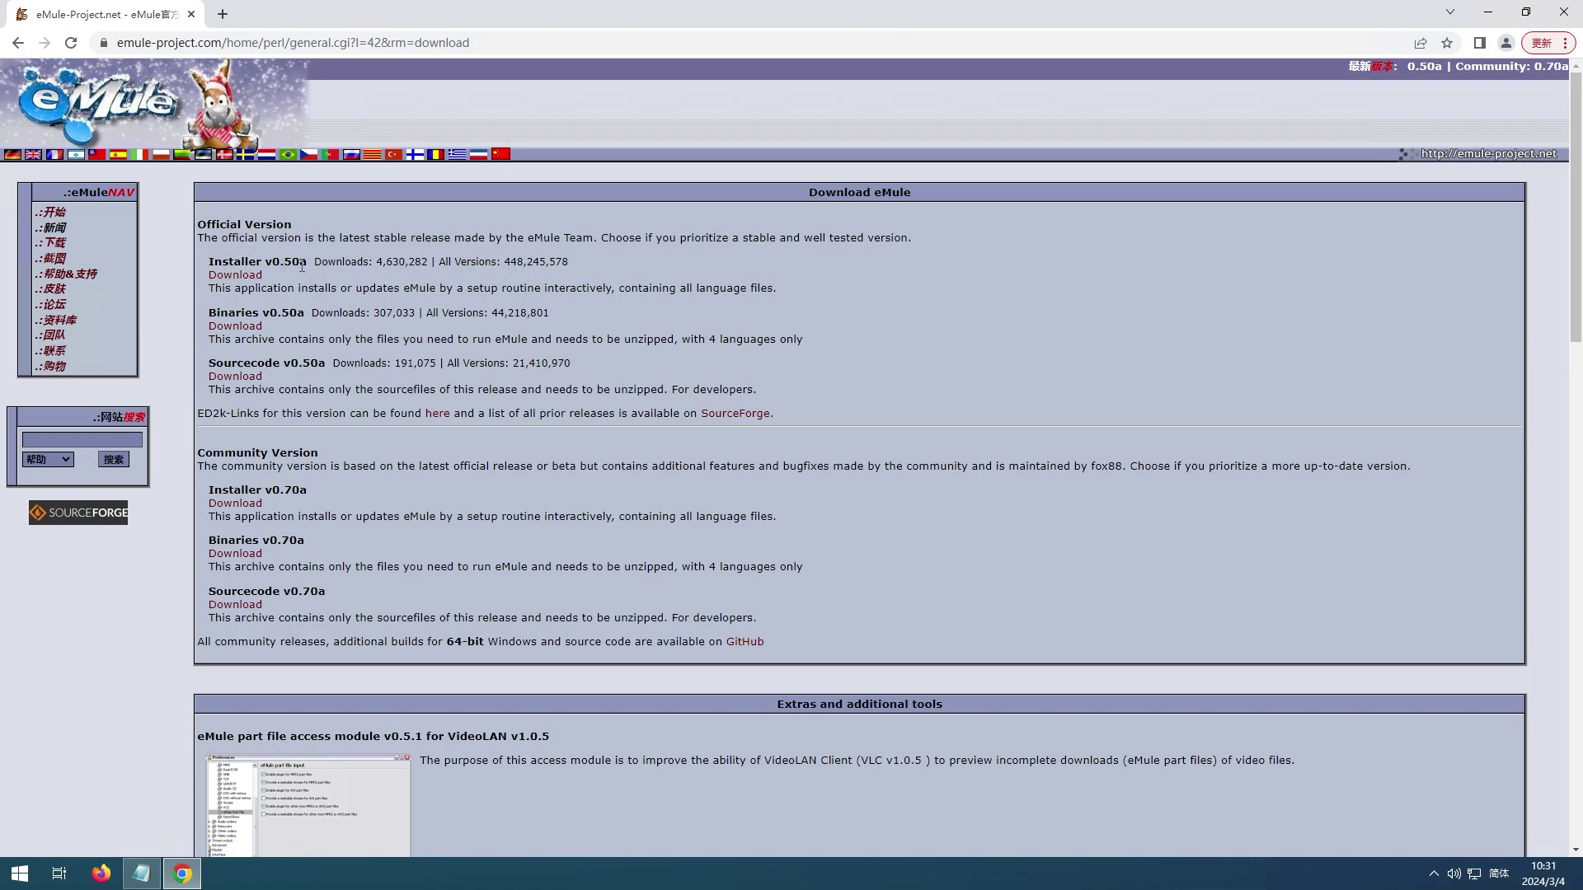
left_click(245, 281)
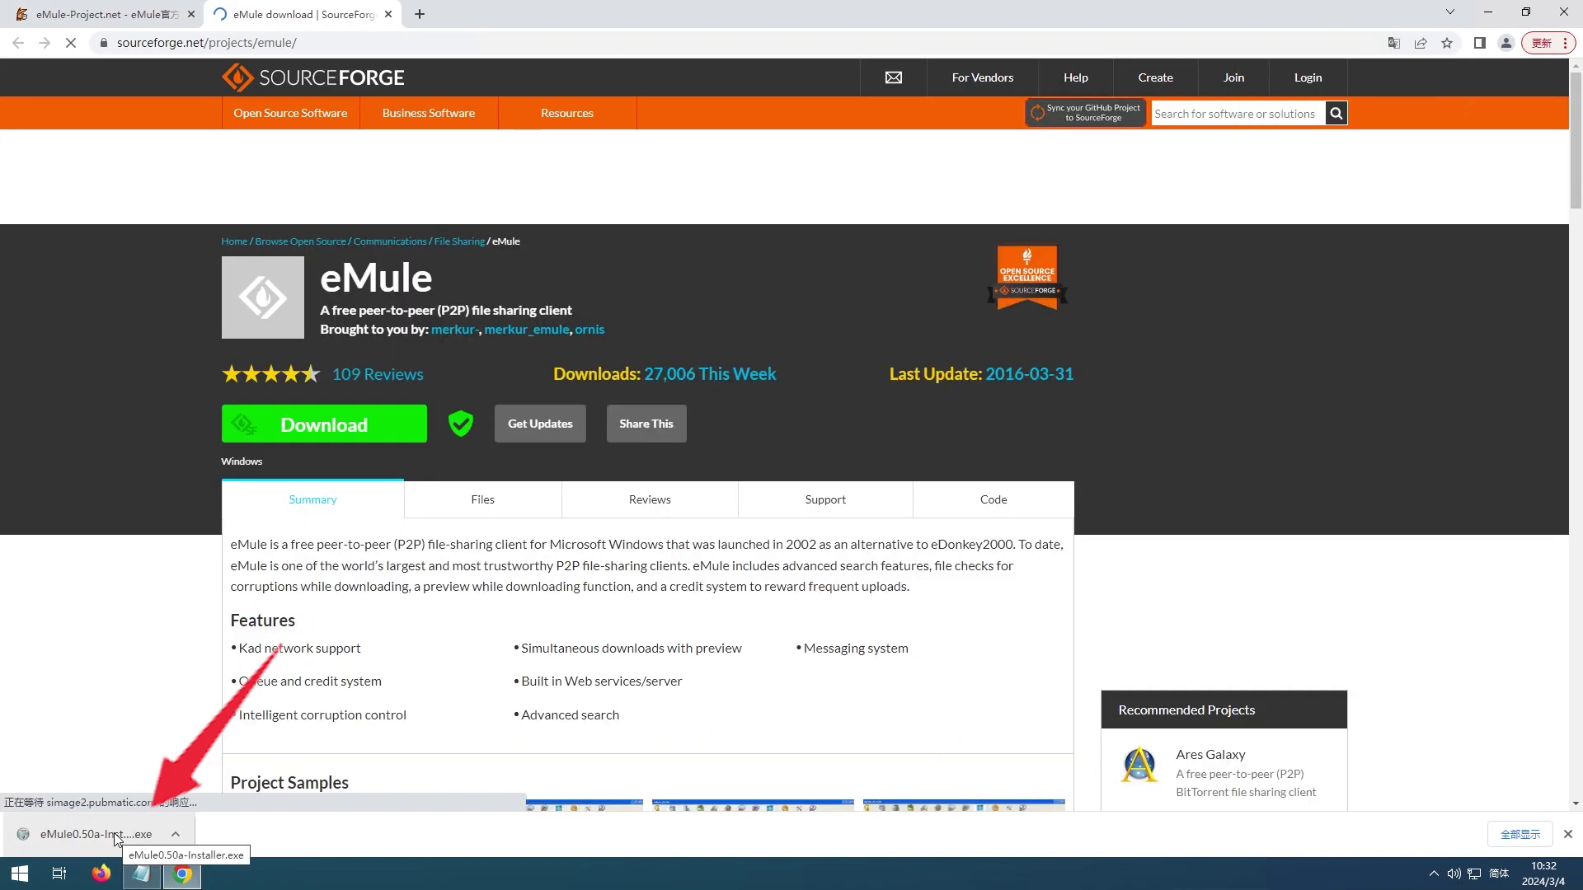
- Run the downloaded eMule0.50a-Installer.exe past the security warning and accept Chinese (Simplified) as the installer language
left_click(107, 836)
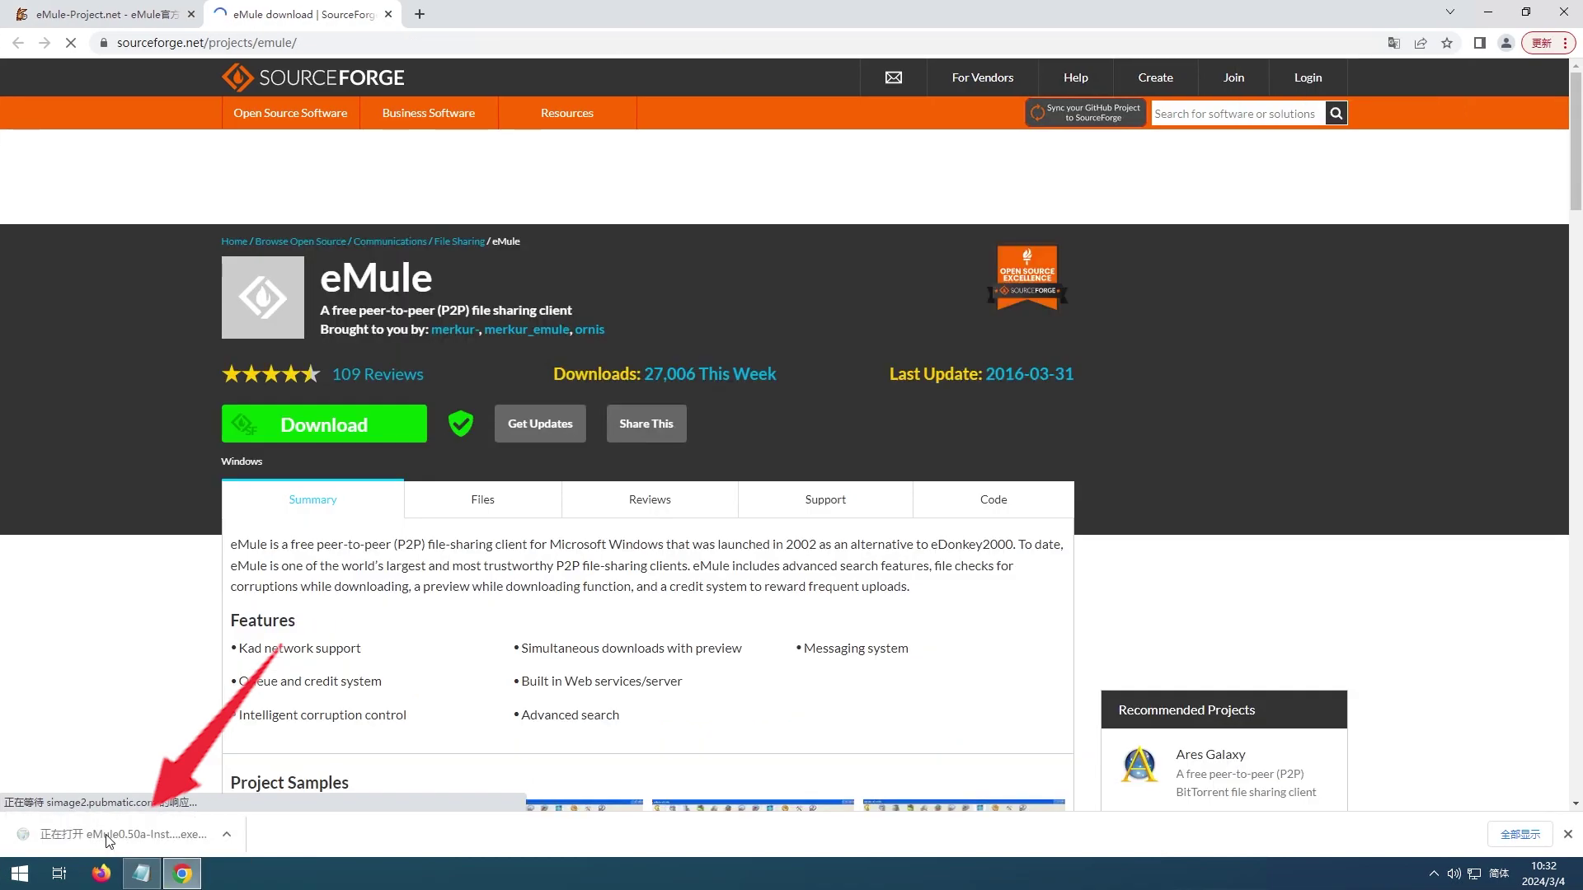
left_click(1489, 12)
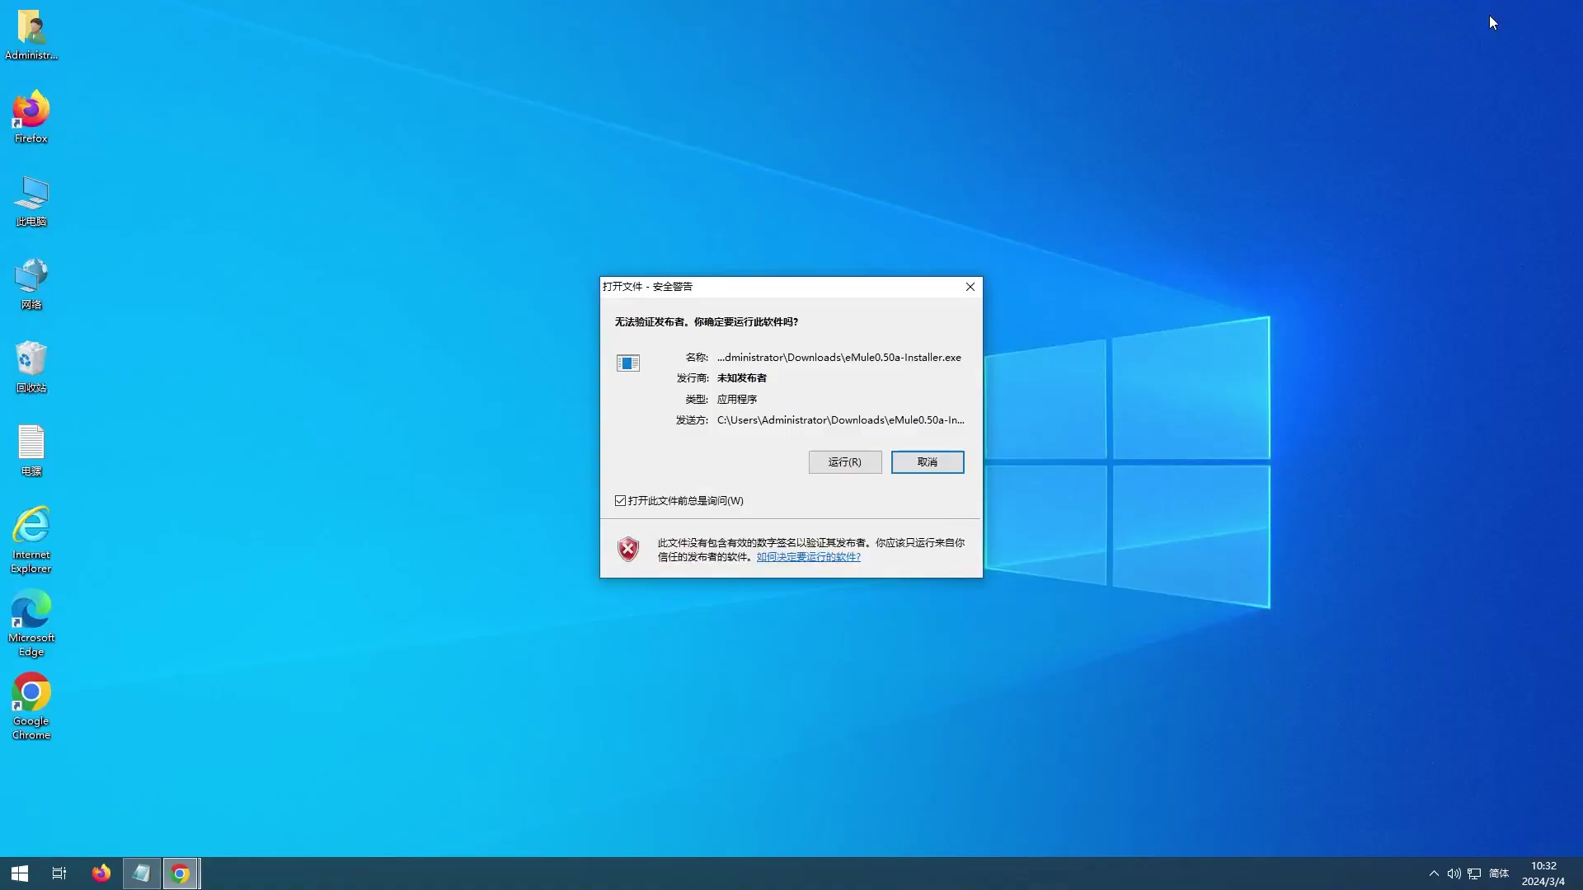
left_click(845, 463)
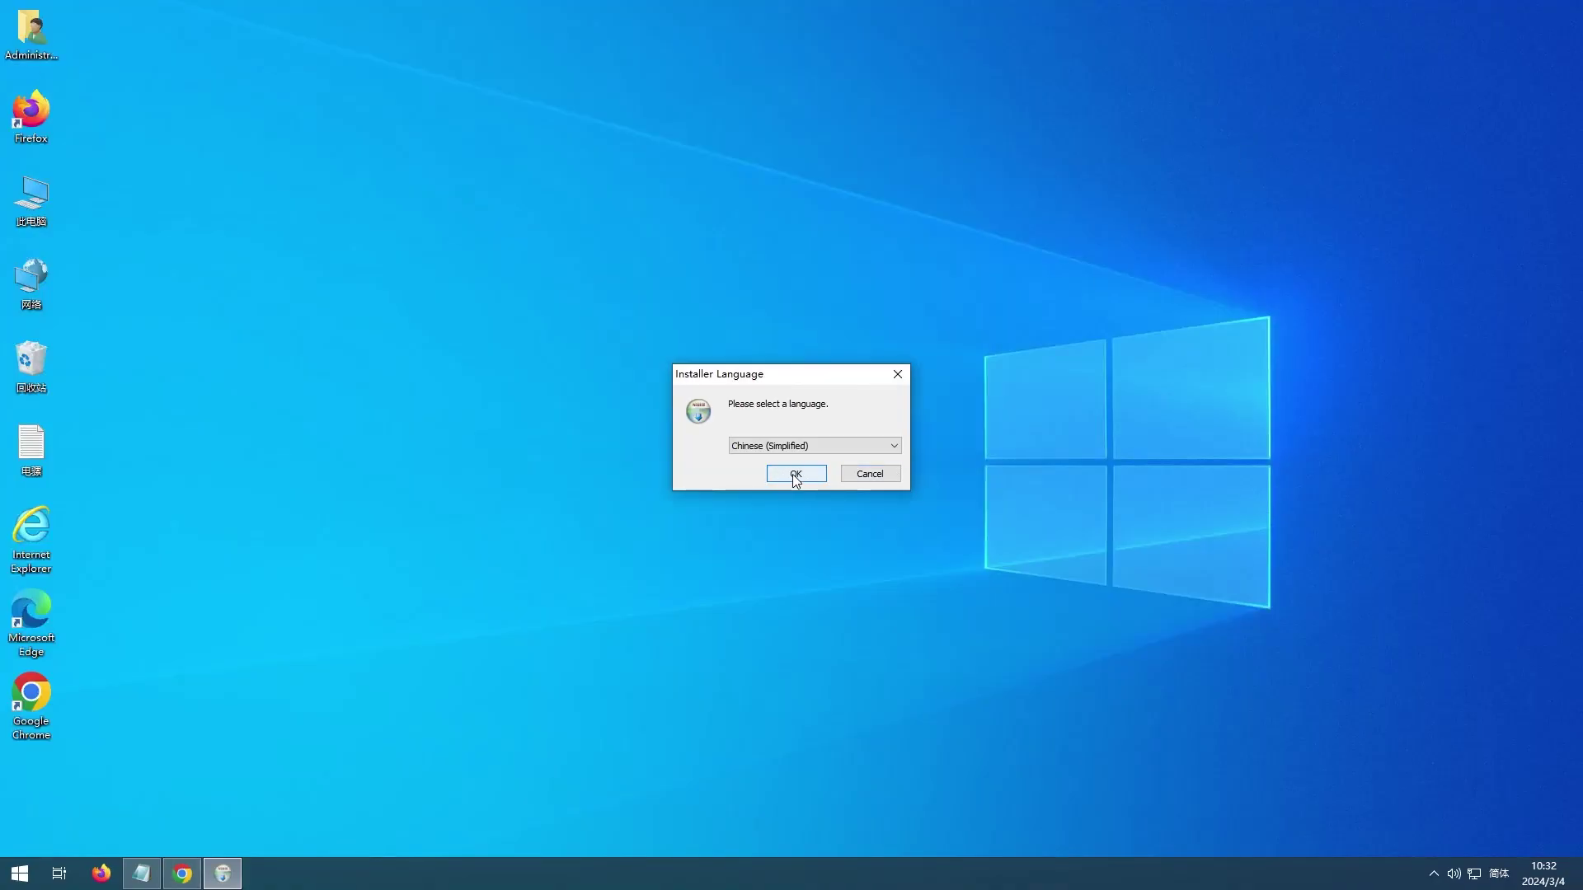
left_click(794, 476)
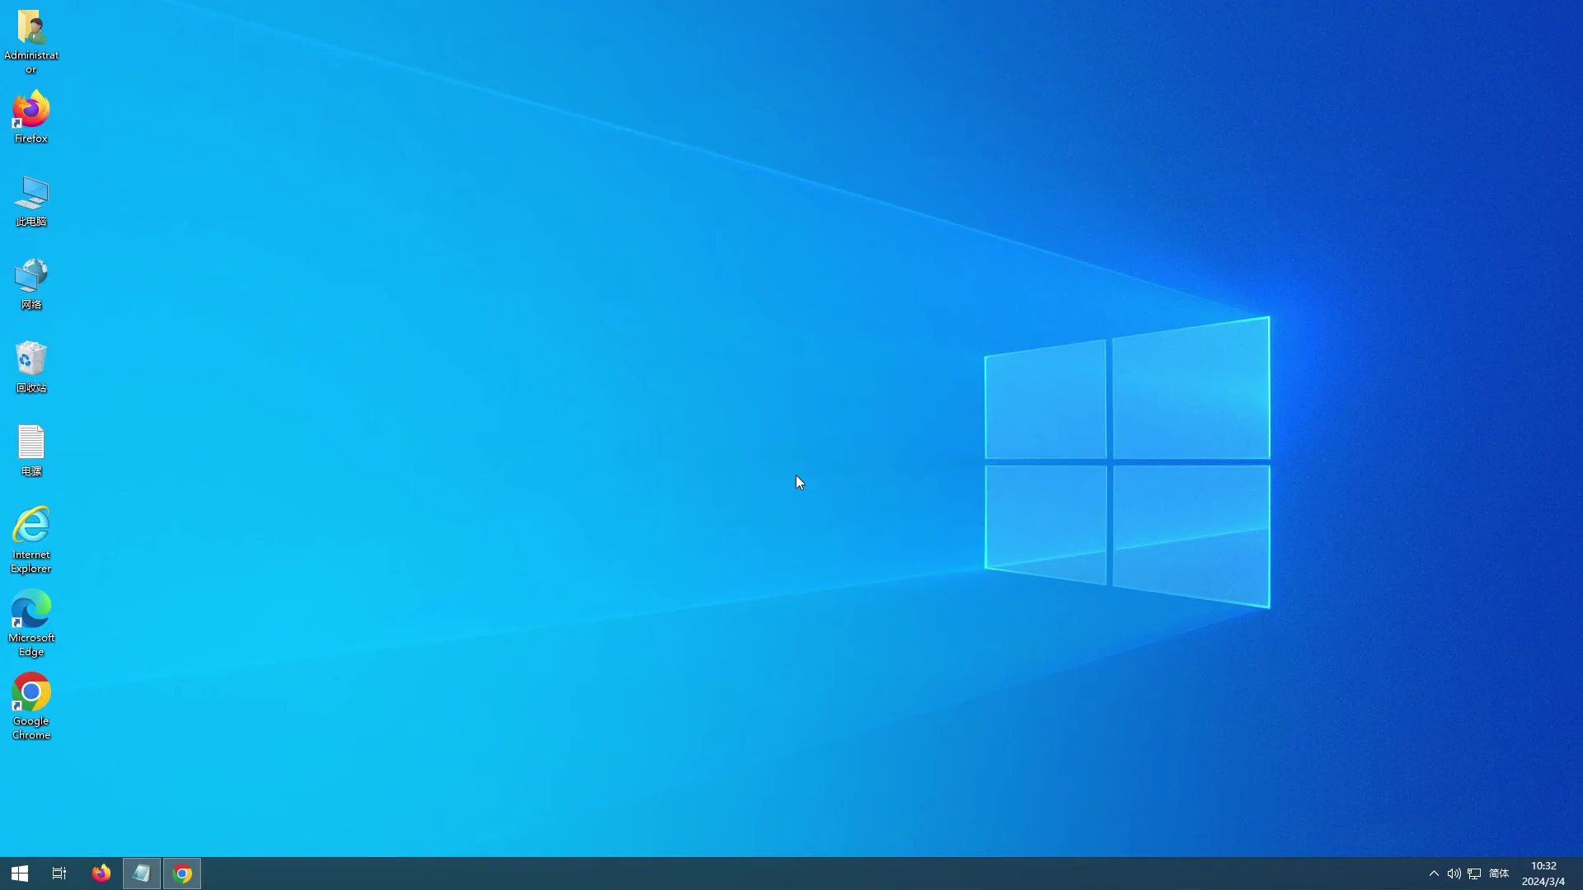
- Accept the licence, keep the default components, and choose shared use with configuration and downloads stored in the eMule program folder
left_click(882, 554)
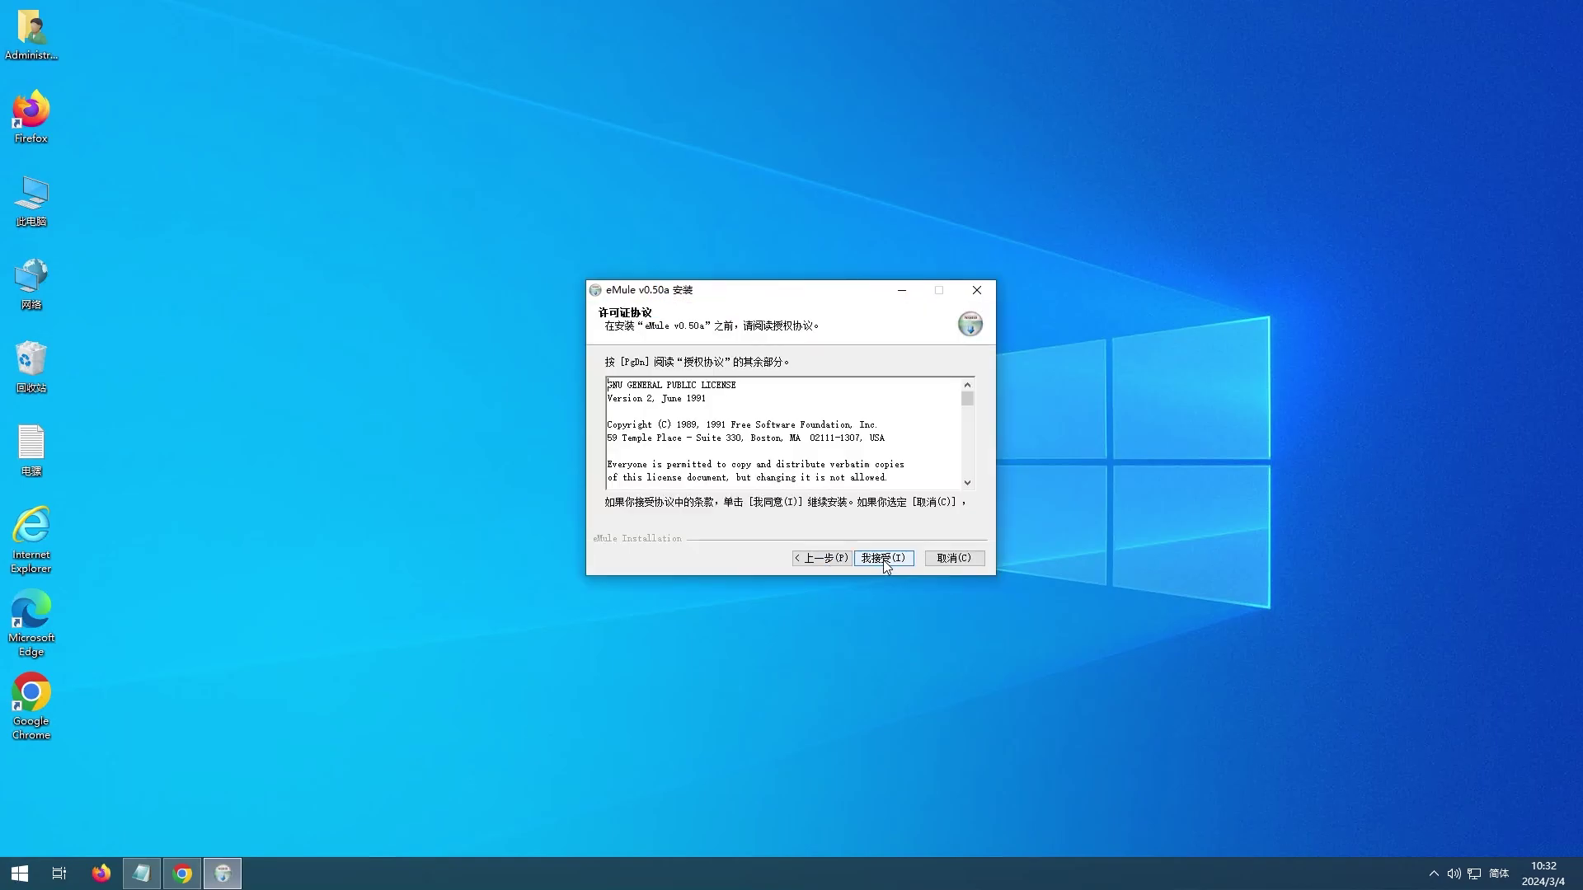
left_click(883, 559)
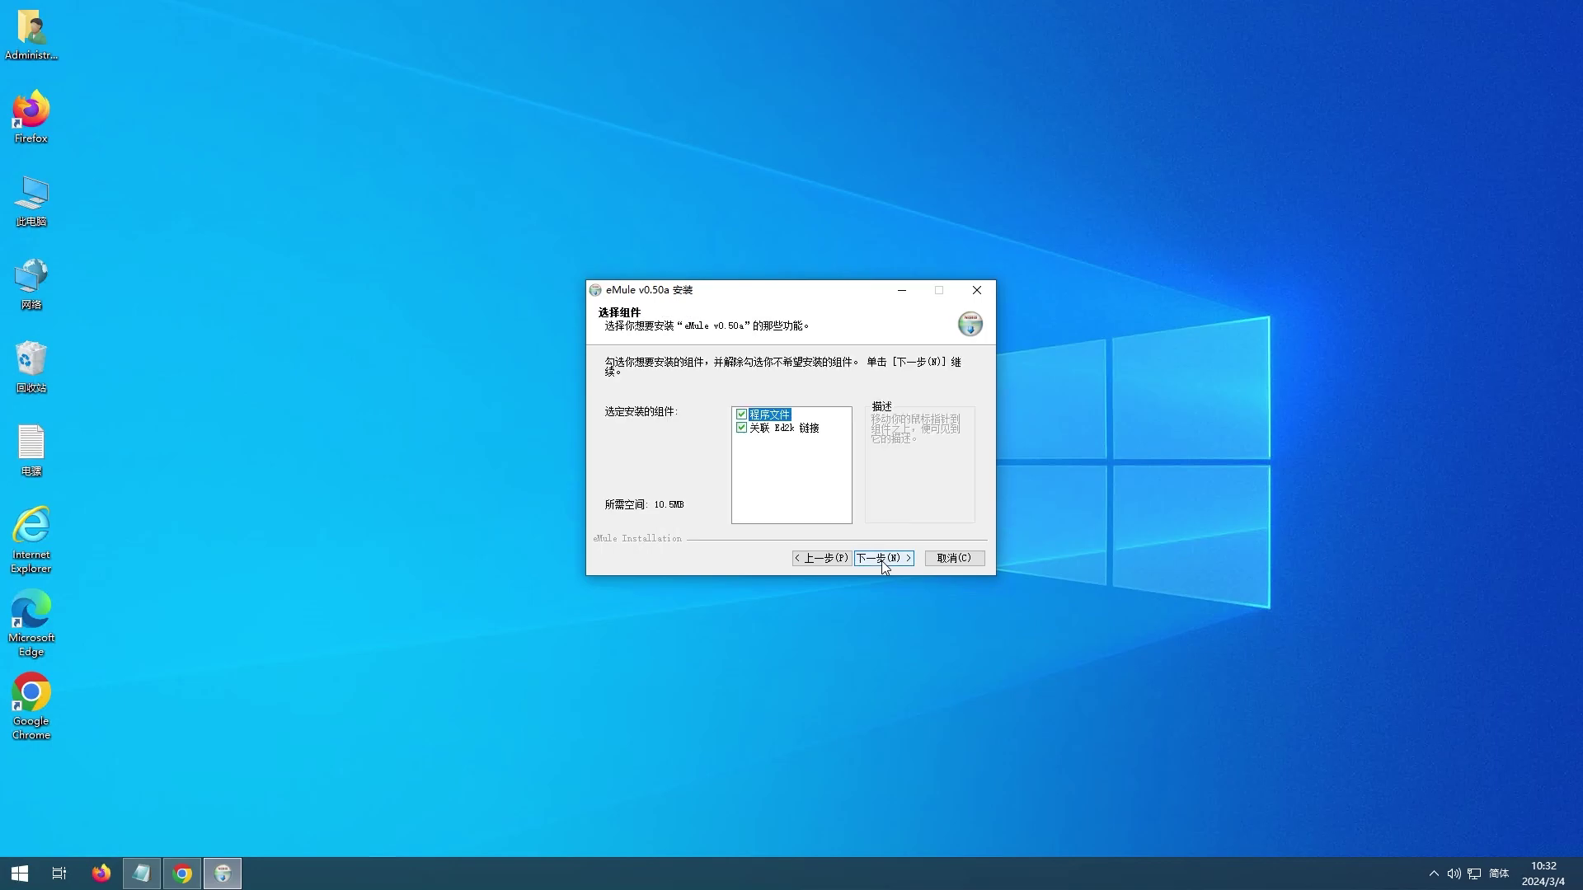
left_click(883, 560)
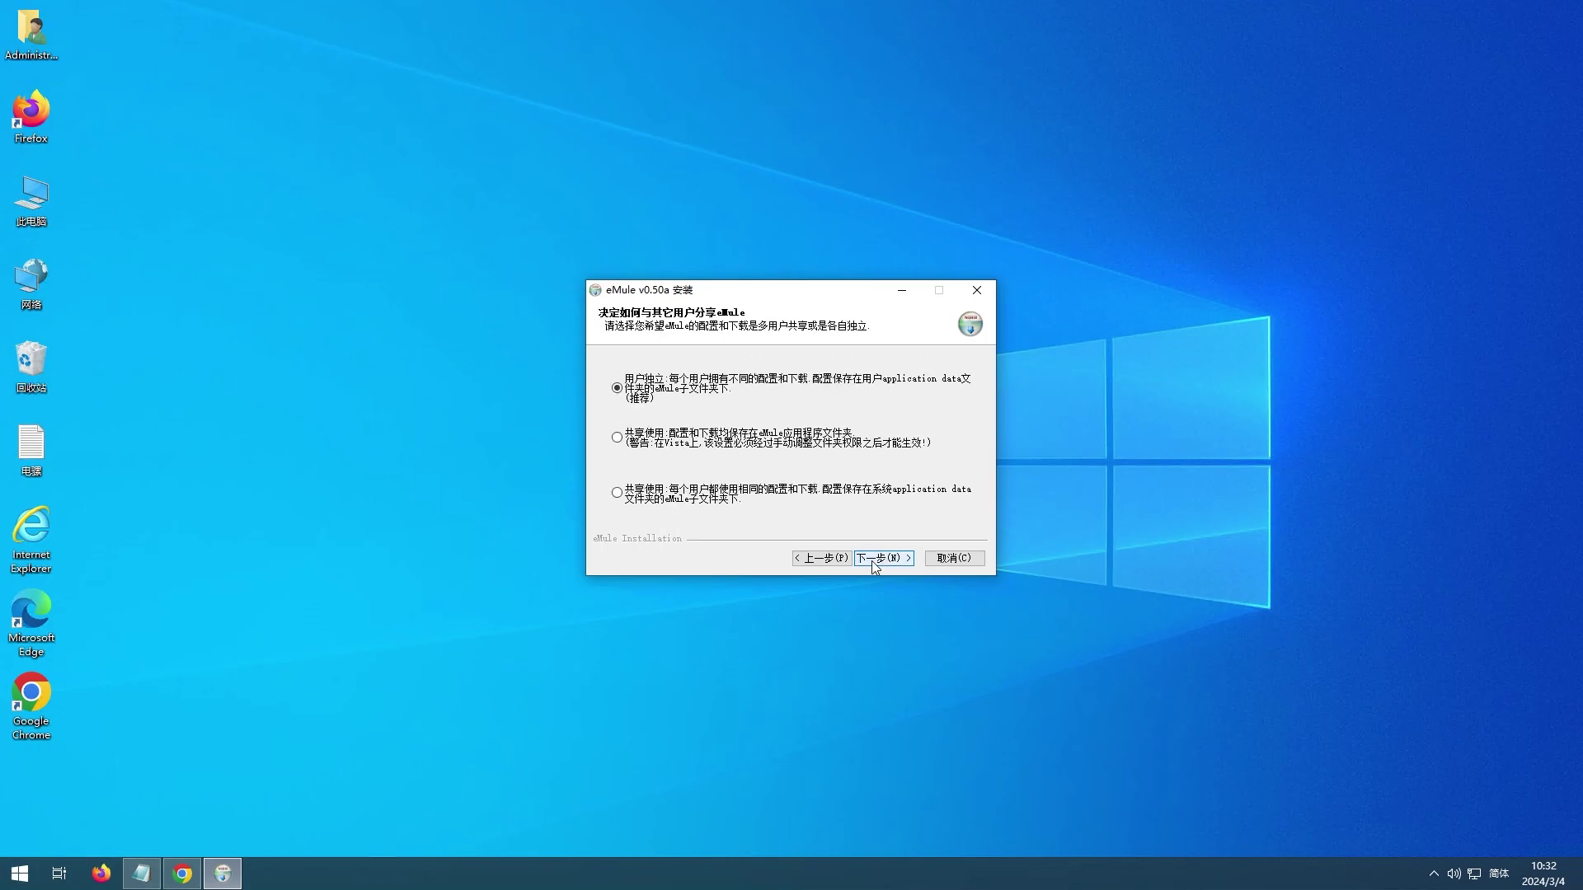
left_click(656, 444)
left_click(881, 561)
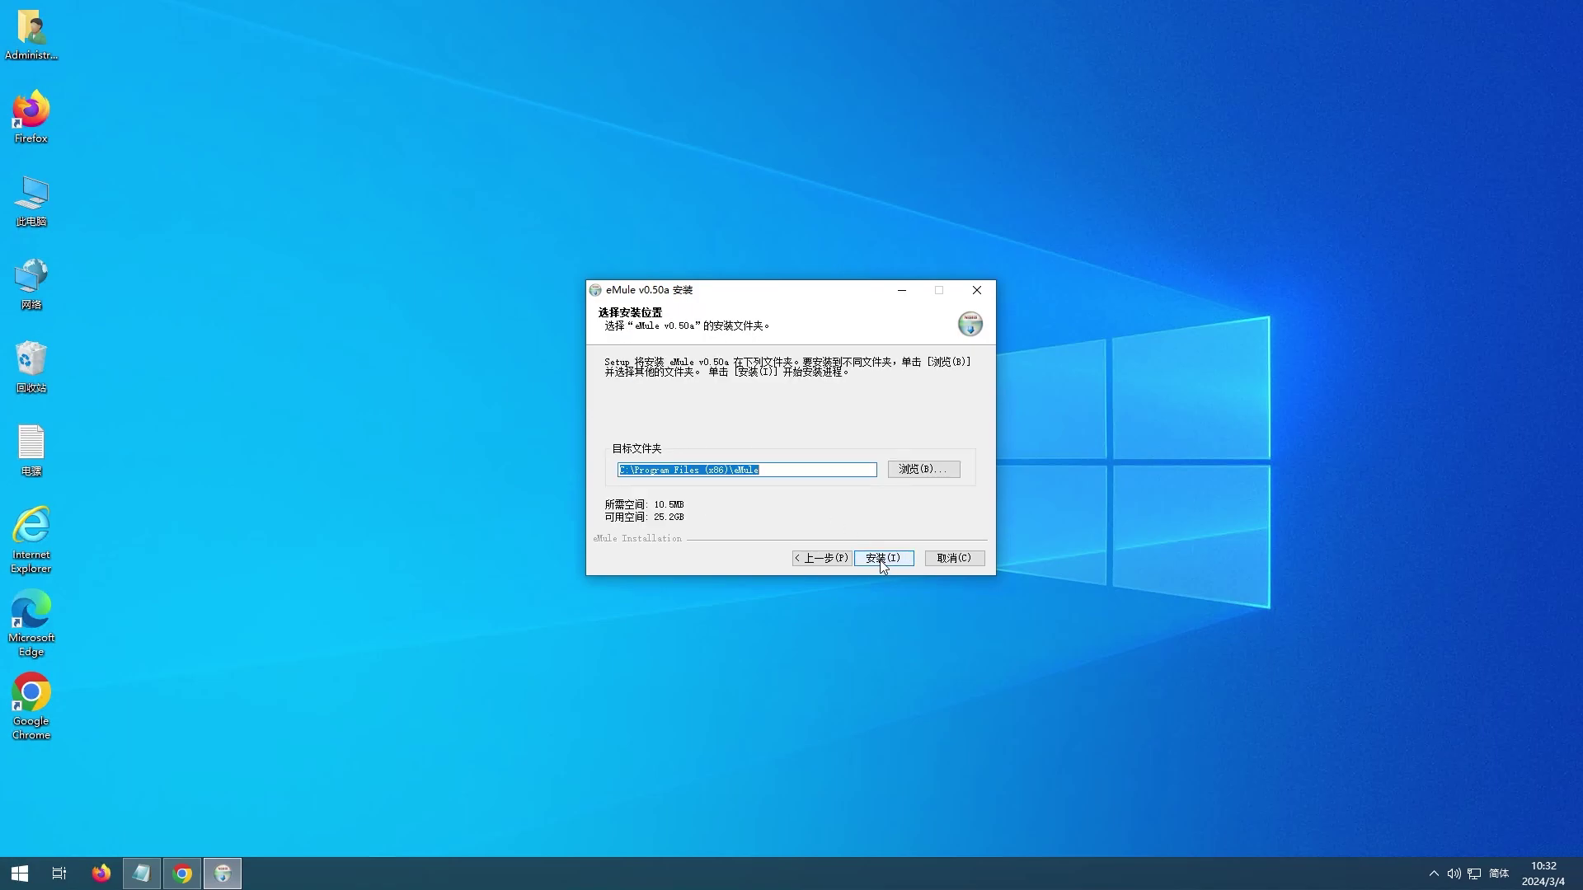
- Install eMule into C:\Program Files (x86)\eMule and finish setup with the desktop shortcut enabled
left_click(880, 561)
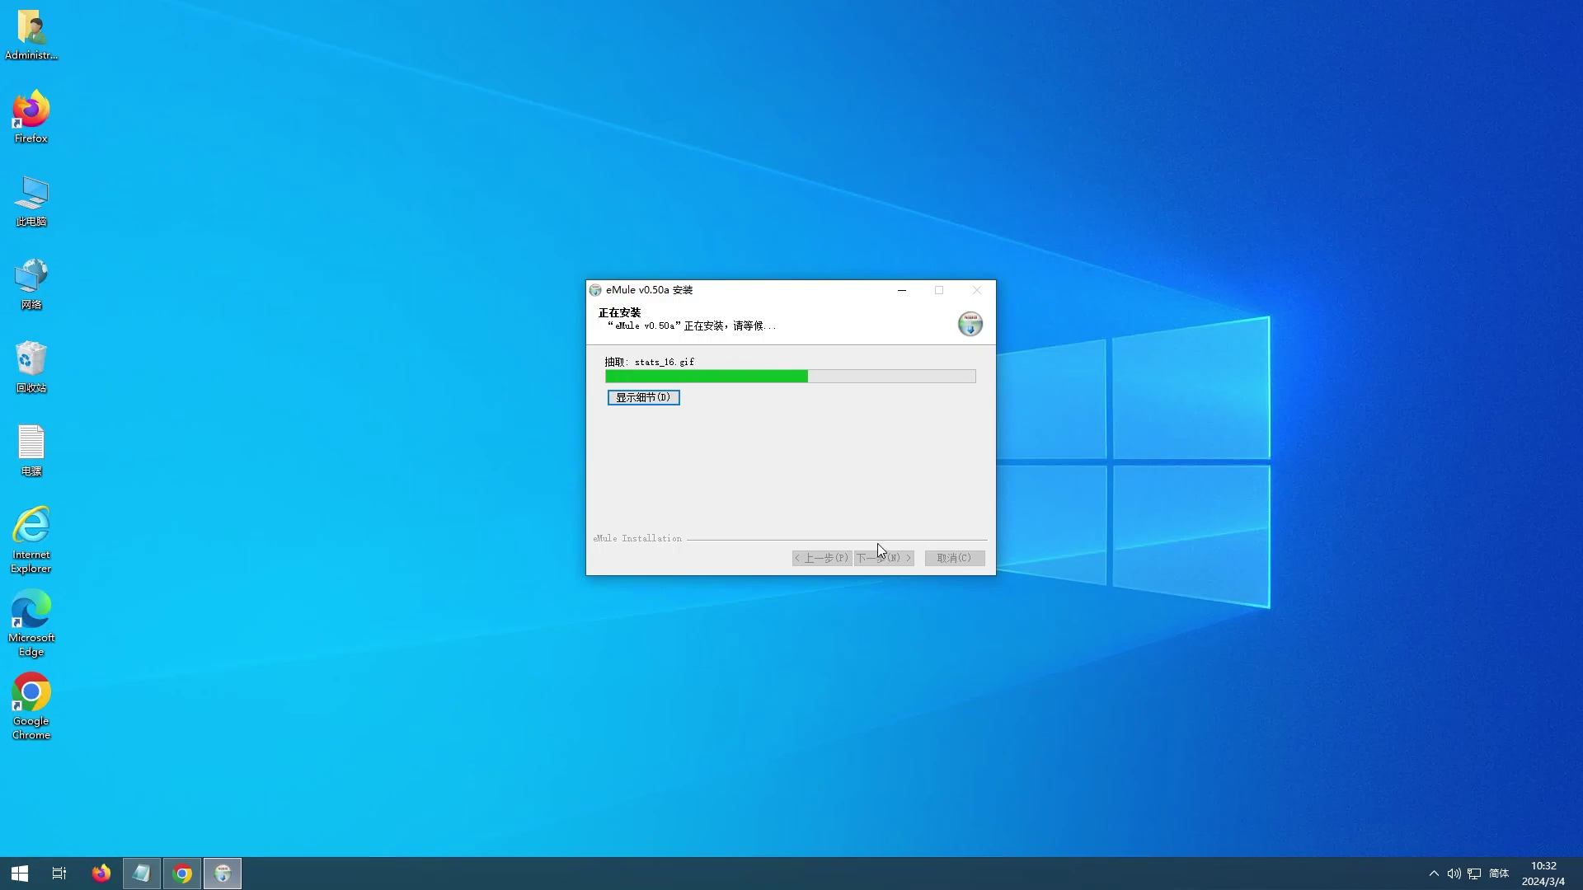
left_click(880, 562)
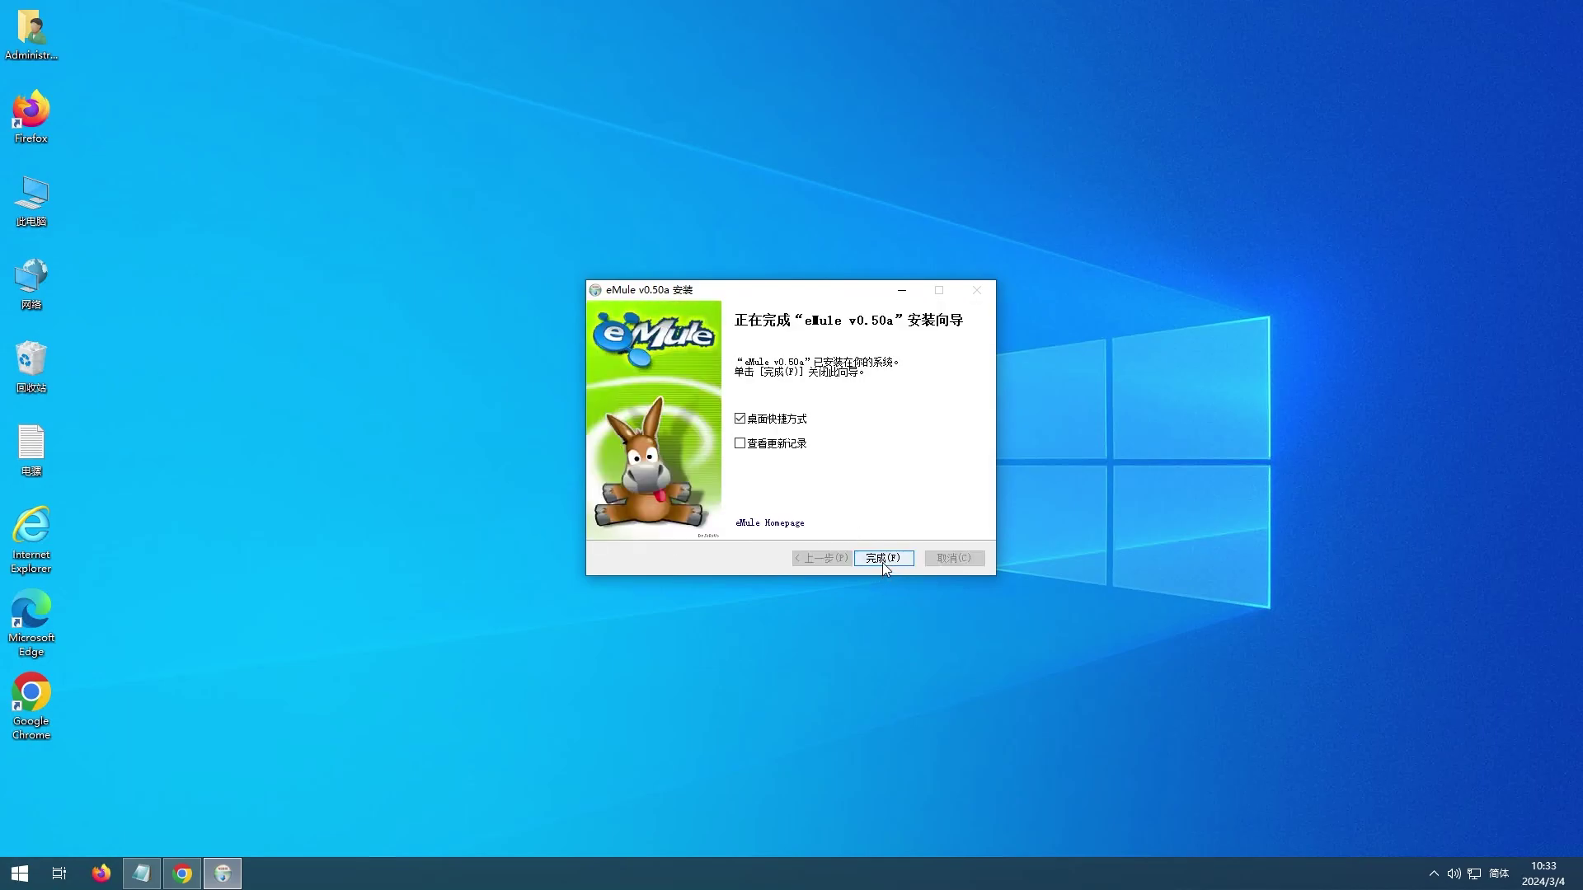
left_click(882, 561)
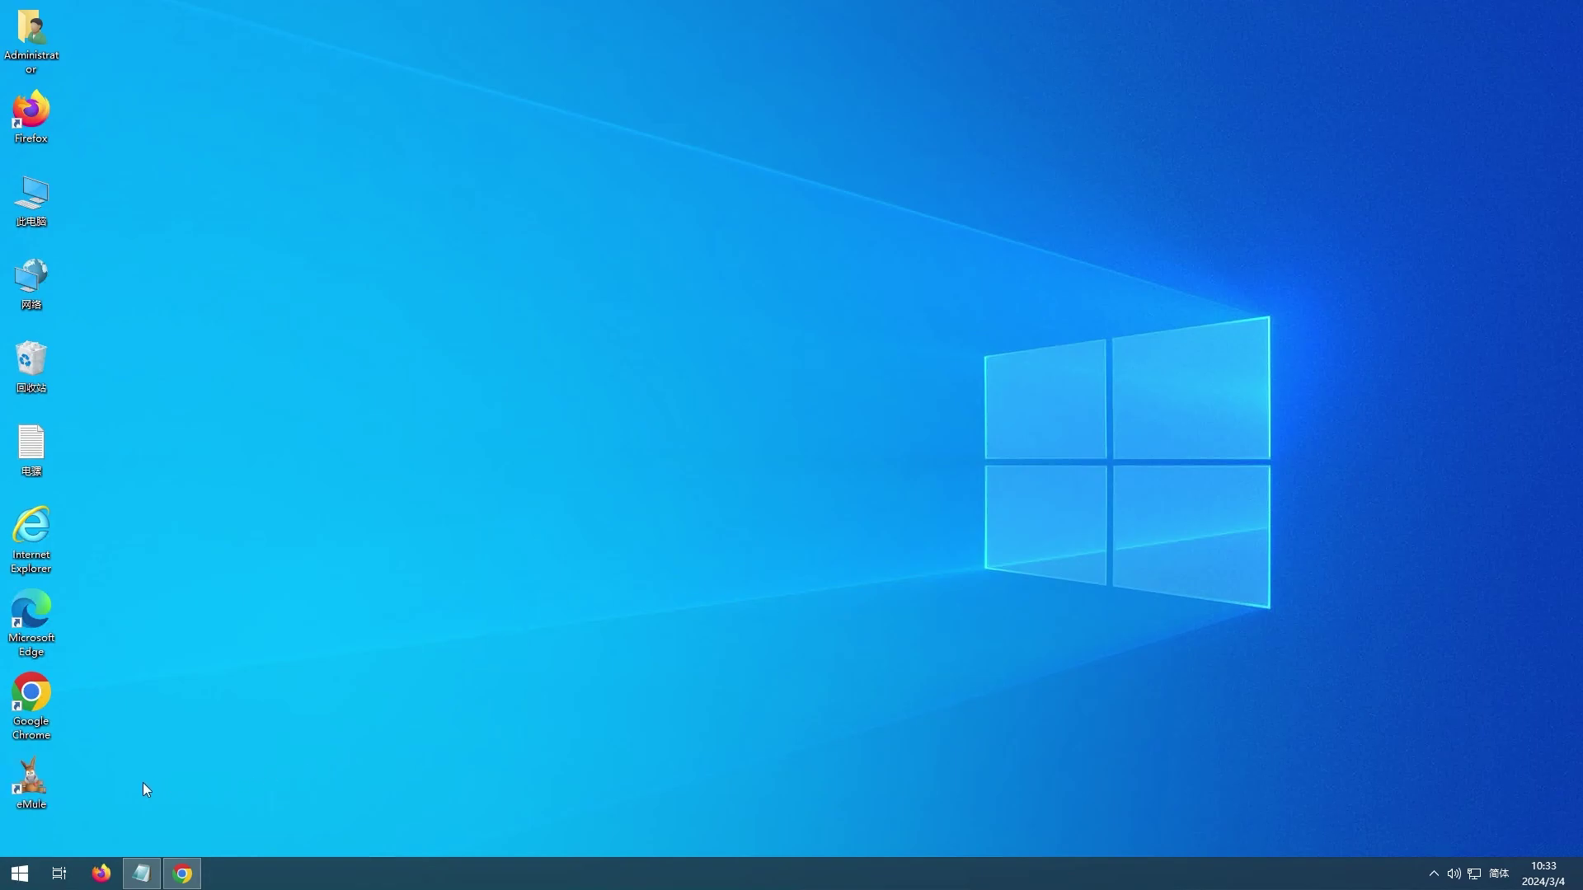
- Launch eMule from the desktop and enter the username in the first-run wizard, leaving both startup options off
double_click(43, 789)
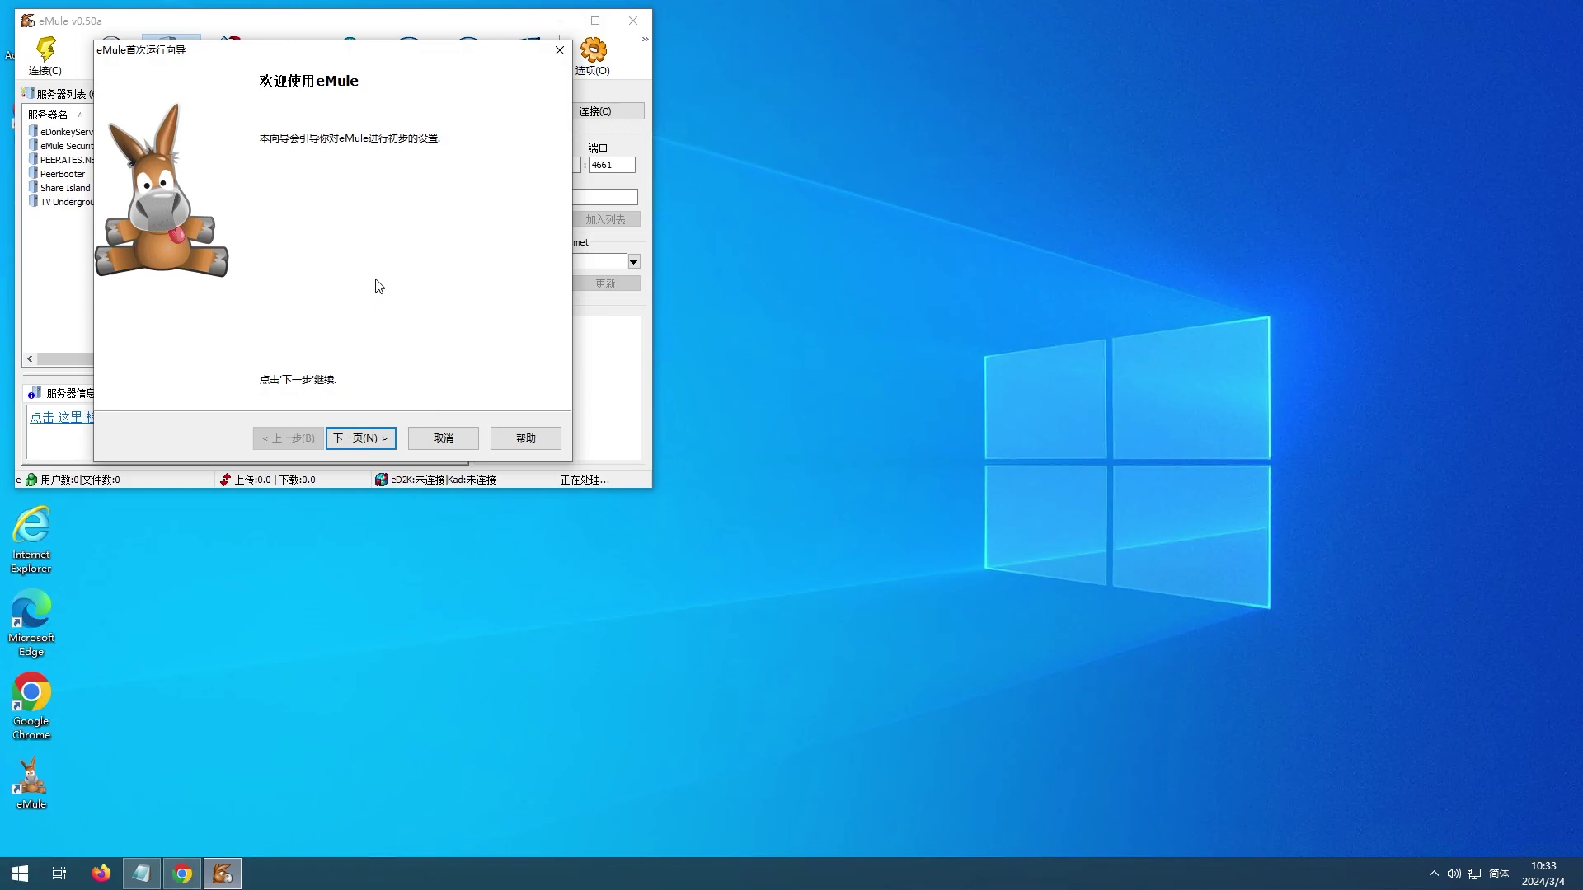
left_click(359, 442)
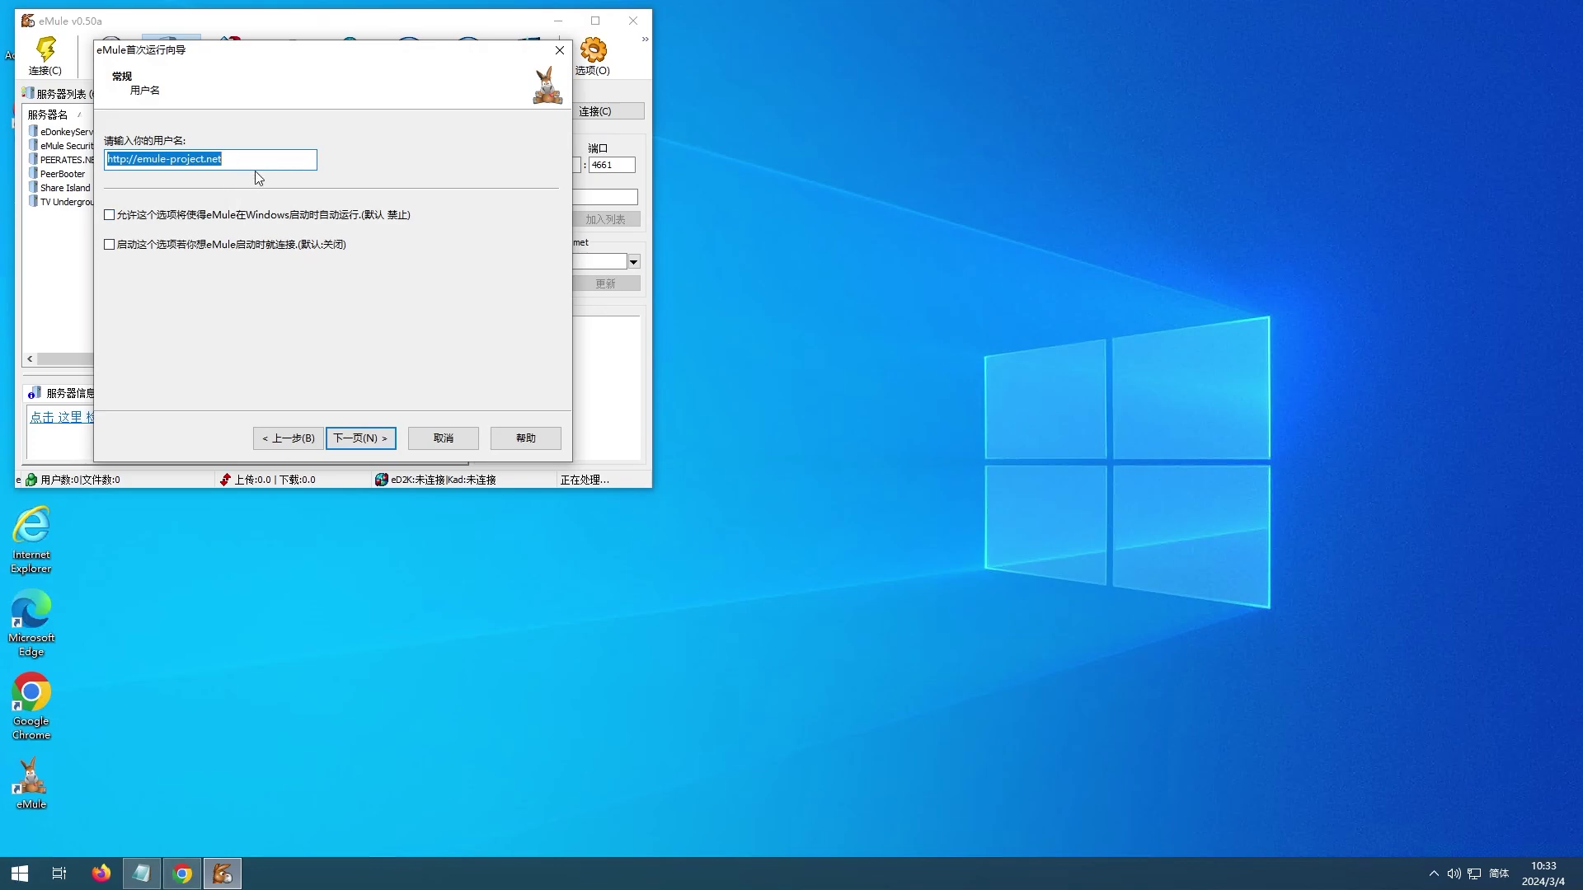
type("@")
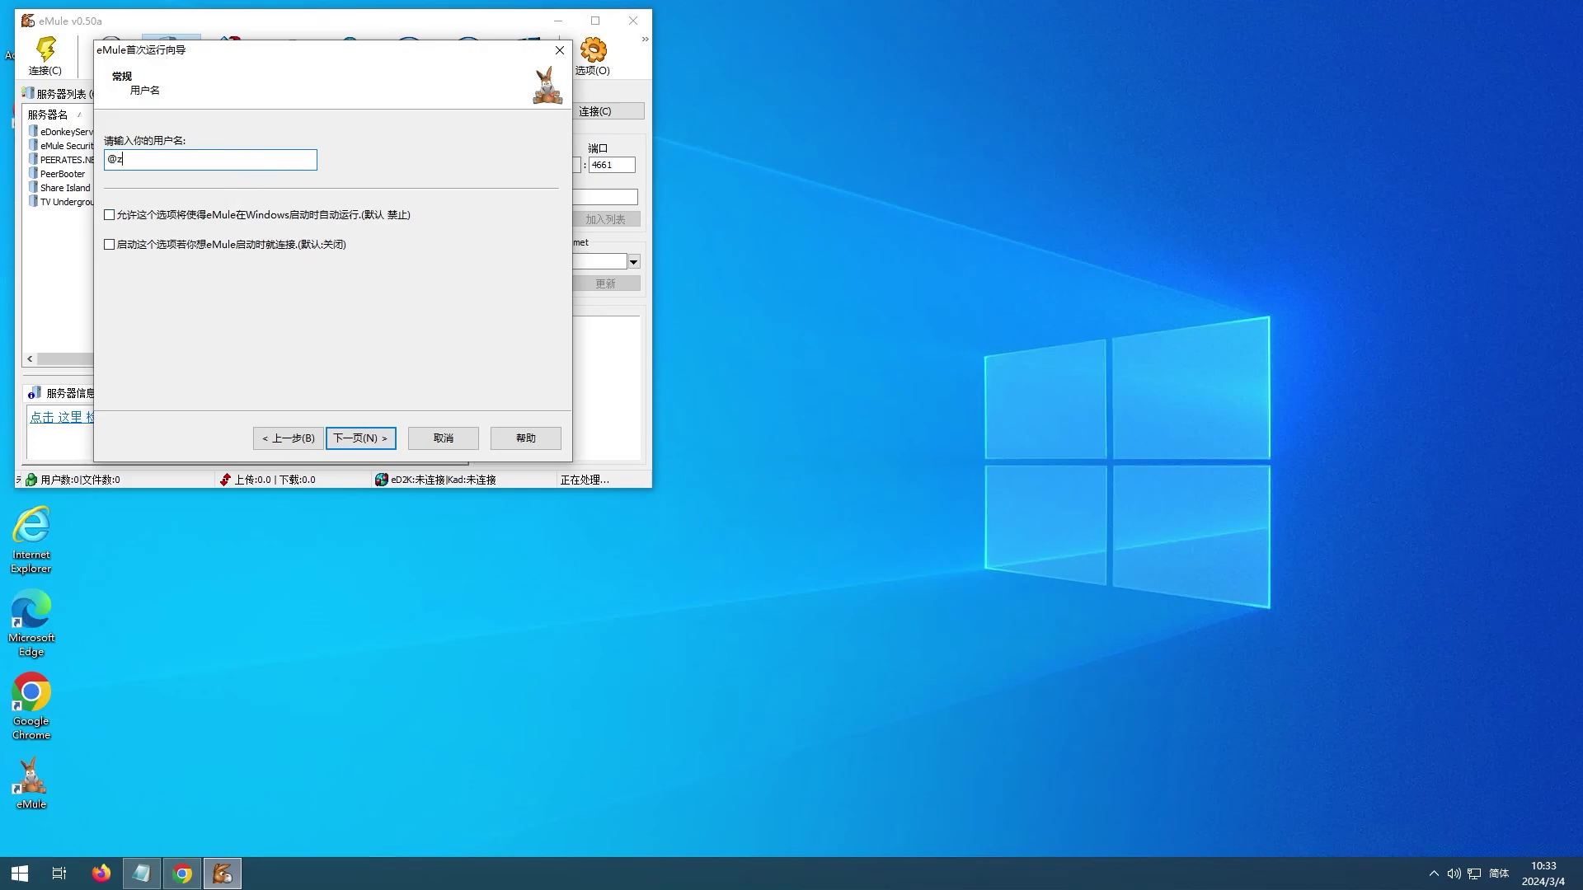
type("zhongxun")
left_click(368, 442)
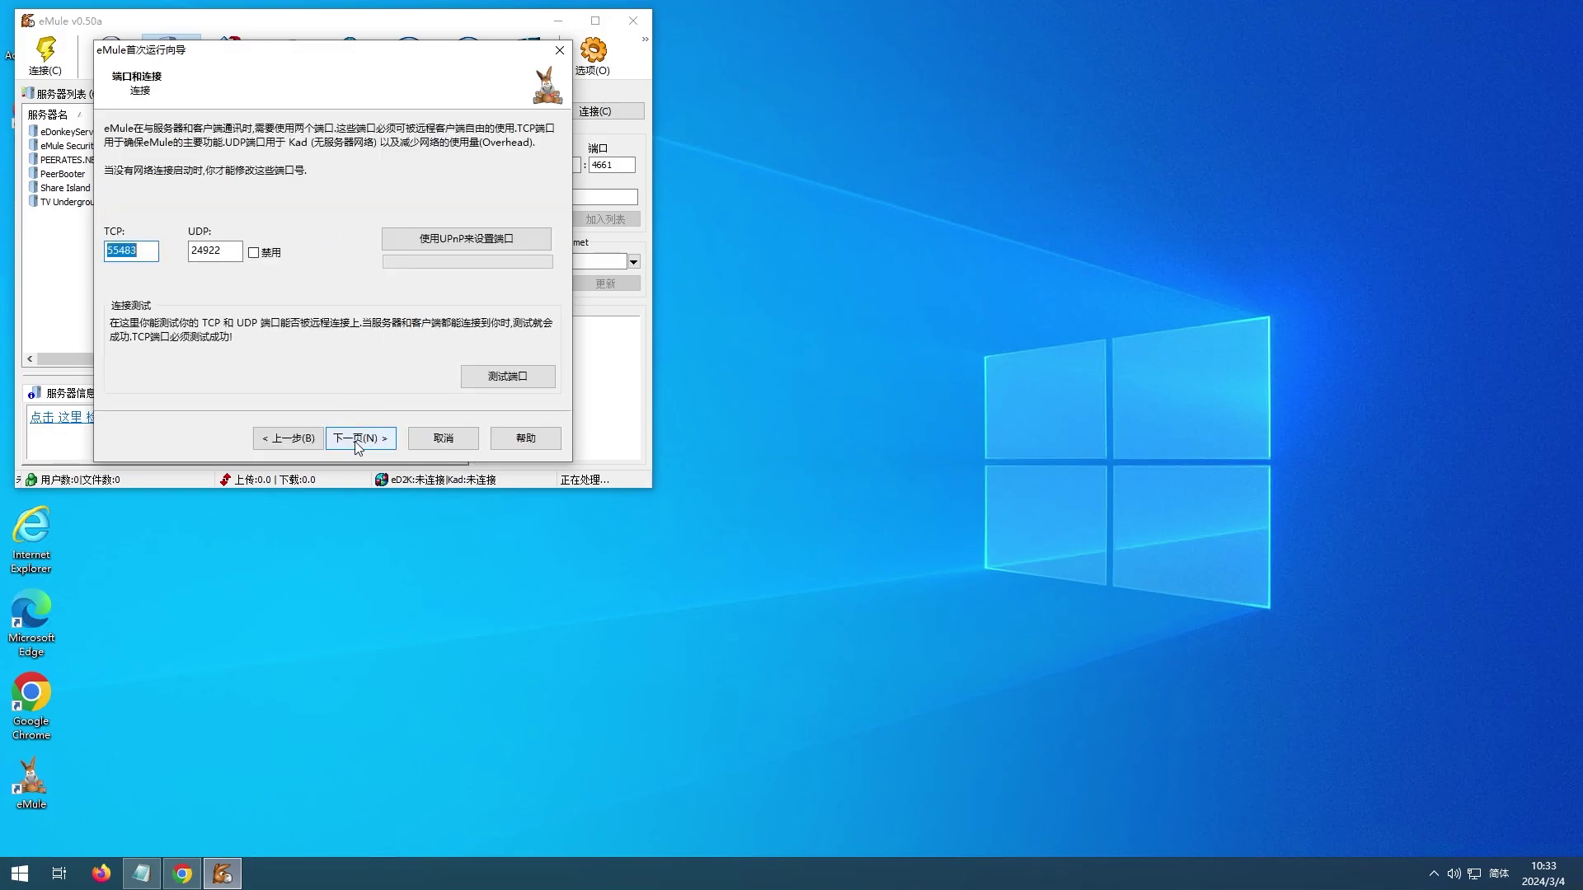
- Keep the default ports and priorities, enable protocol obfuscation, keep the eD2K and Kad networks, and finish the first-run wizard
left_click(364, 447)
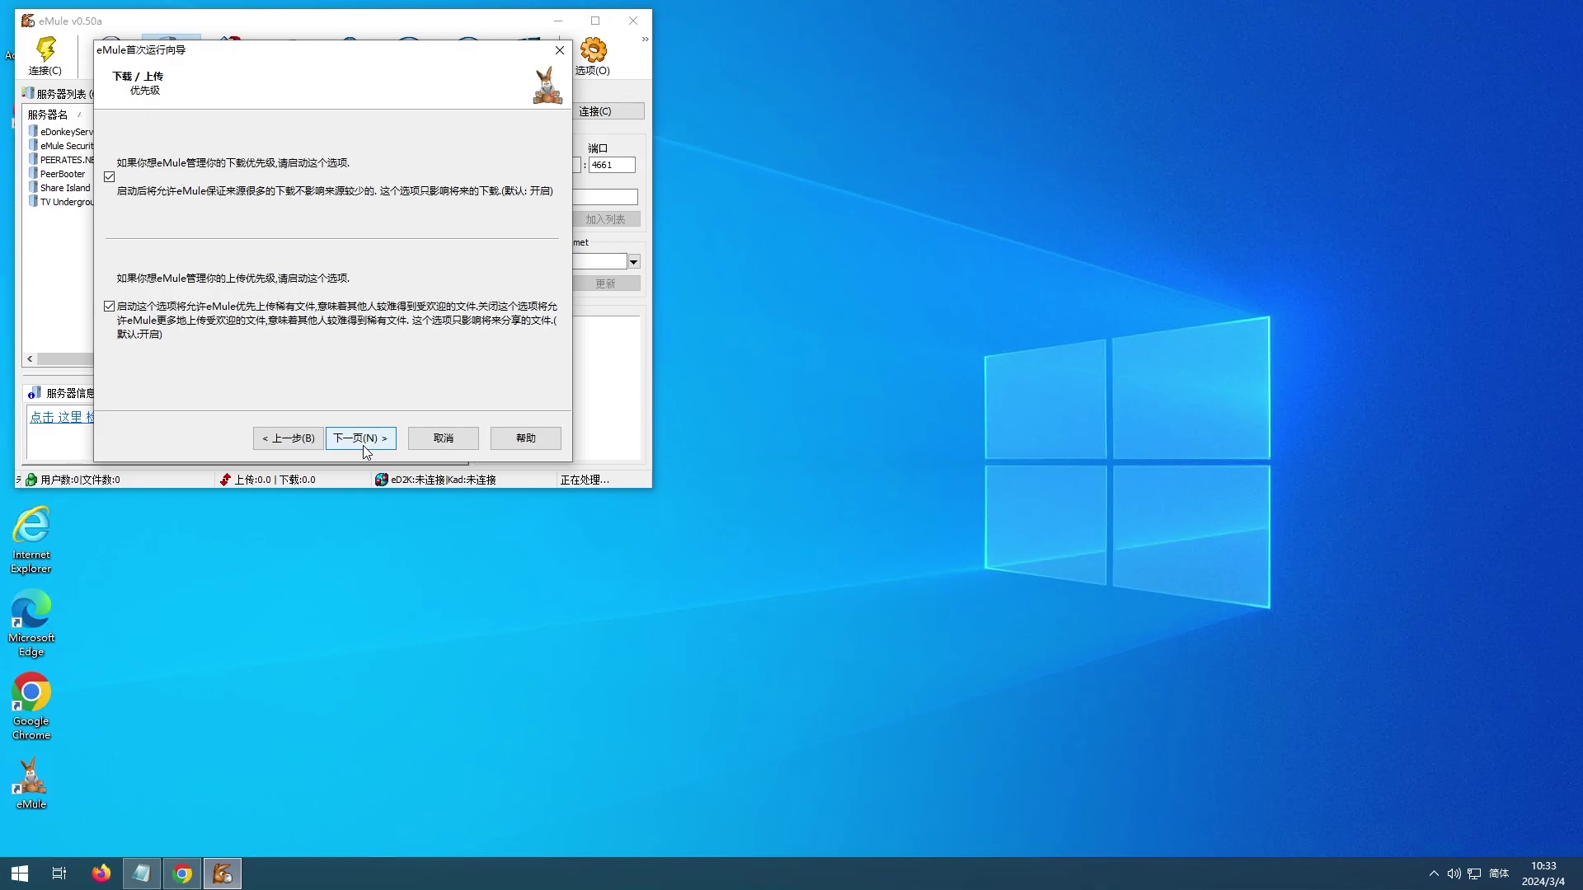
left_click(354, 443)
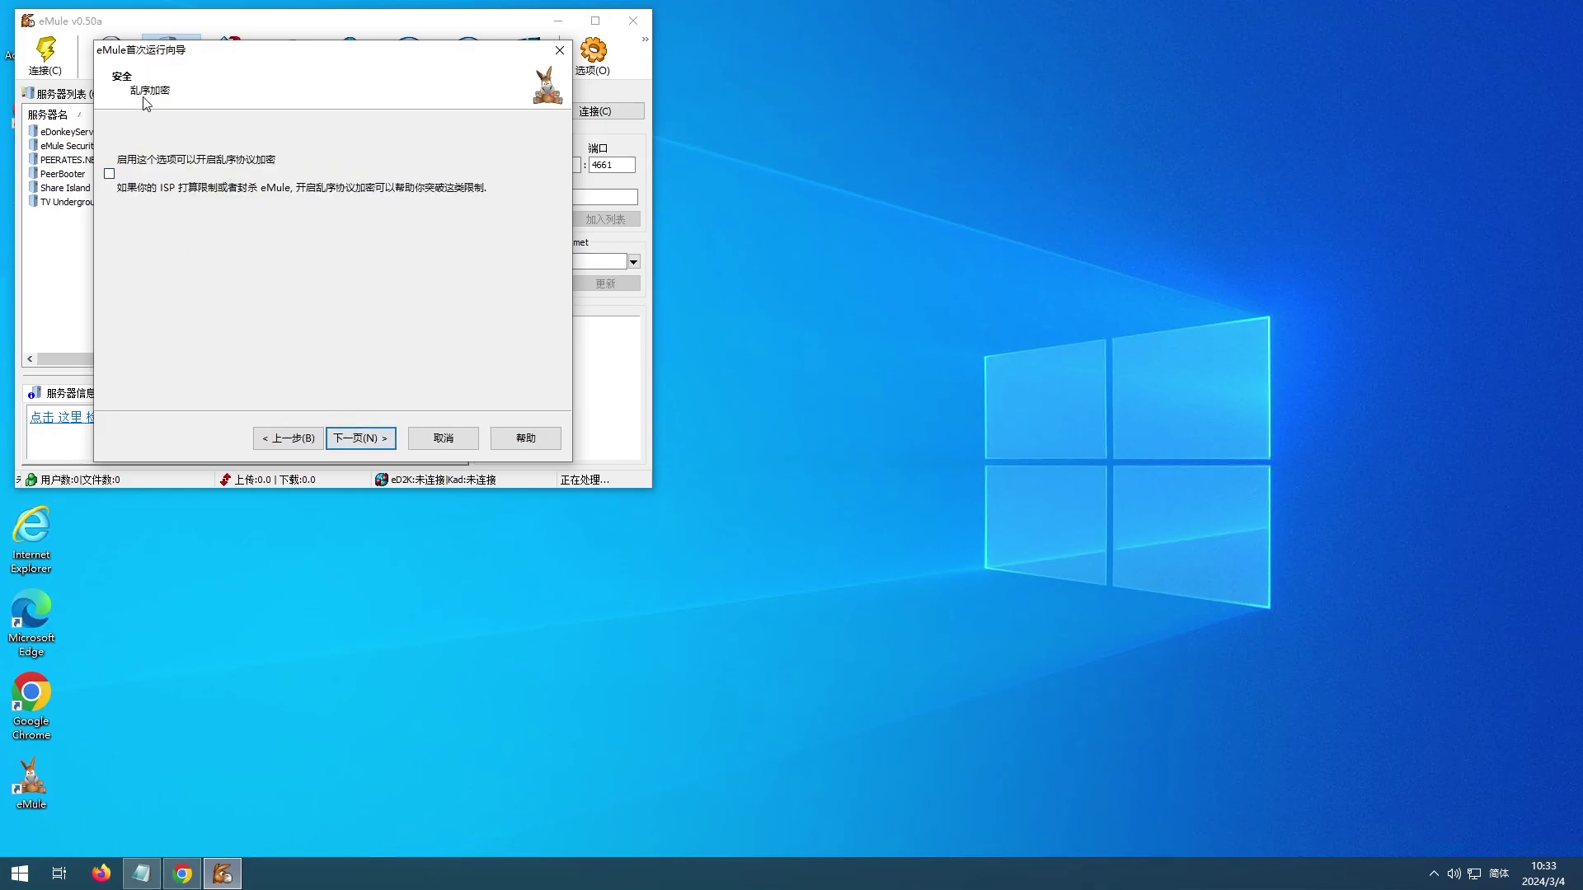
left_click(110, 174)
left_click(363, 442)
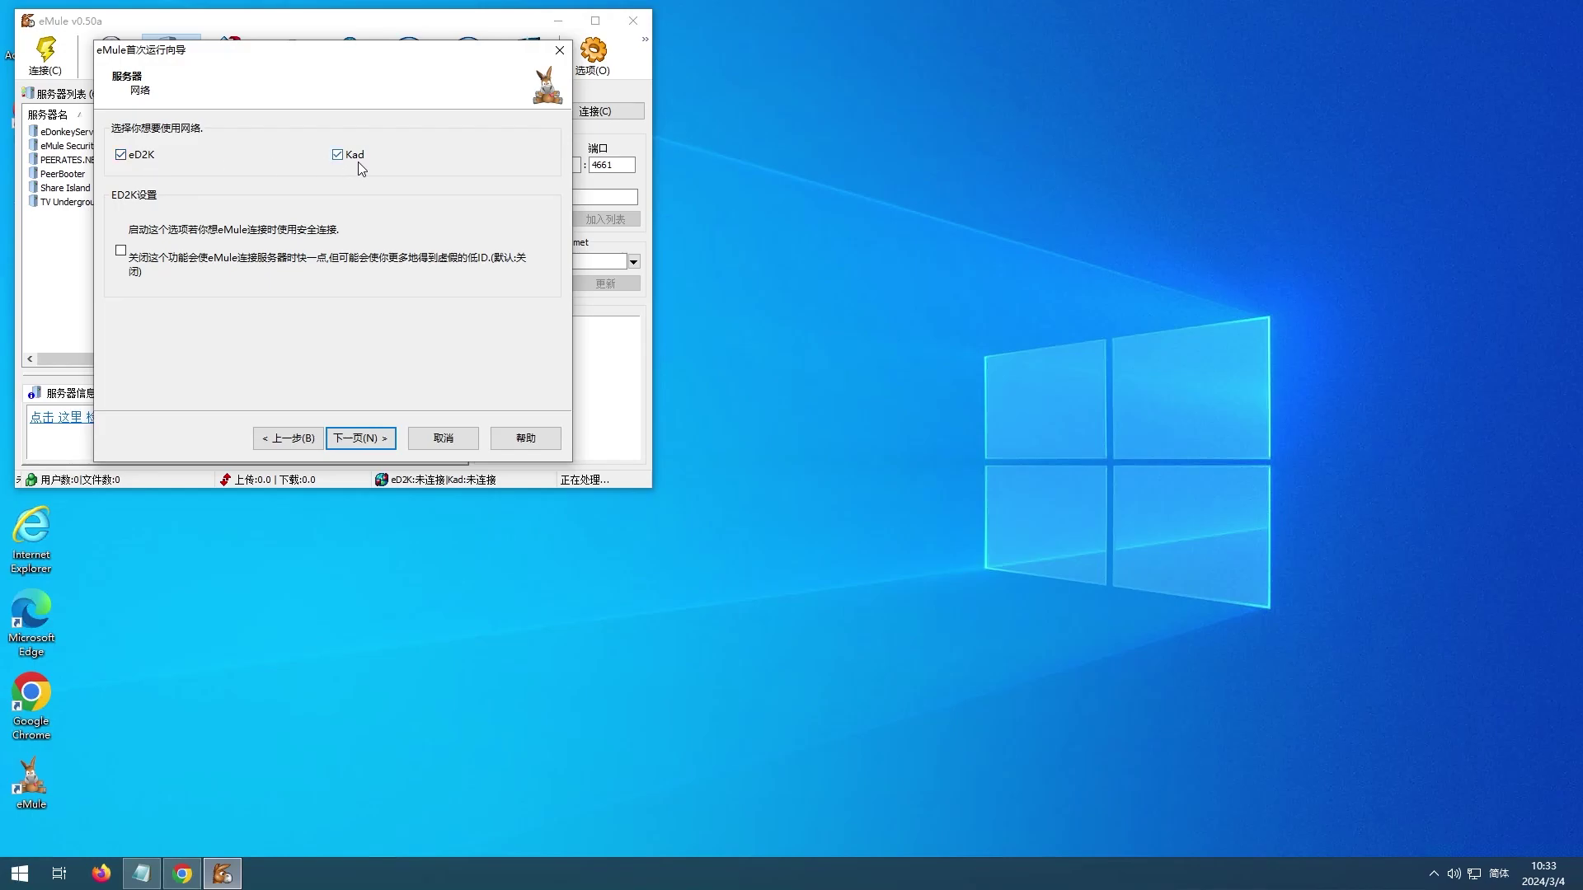
left_click(367, 445)
left_click(374, 447)
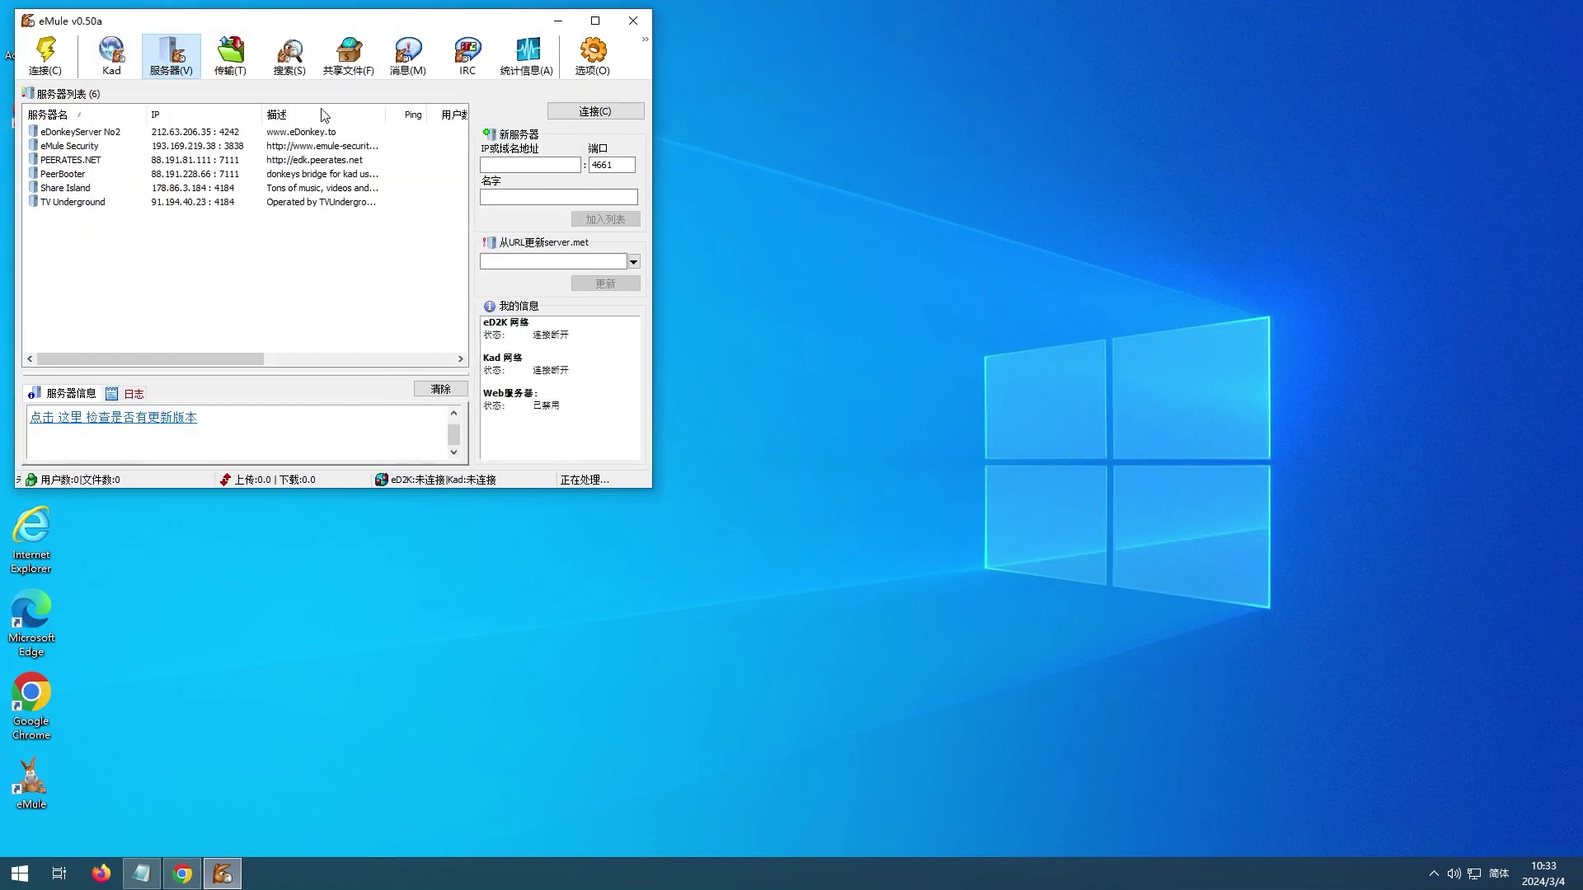
- Move the eMule window toward the middle of the desktop and try to connect to the preset servers, cancelling the attempt
left_click_drag(311, 22, 775, 182)
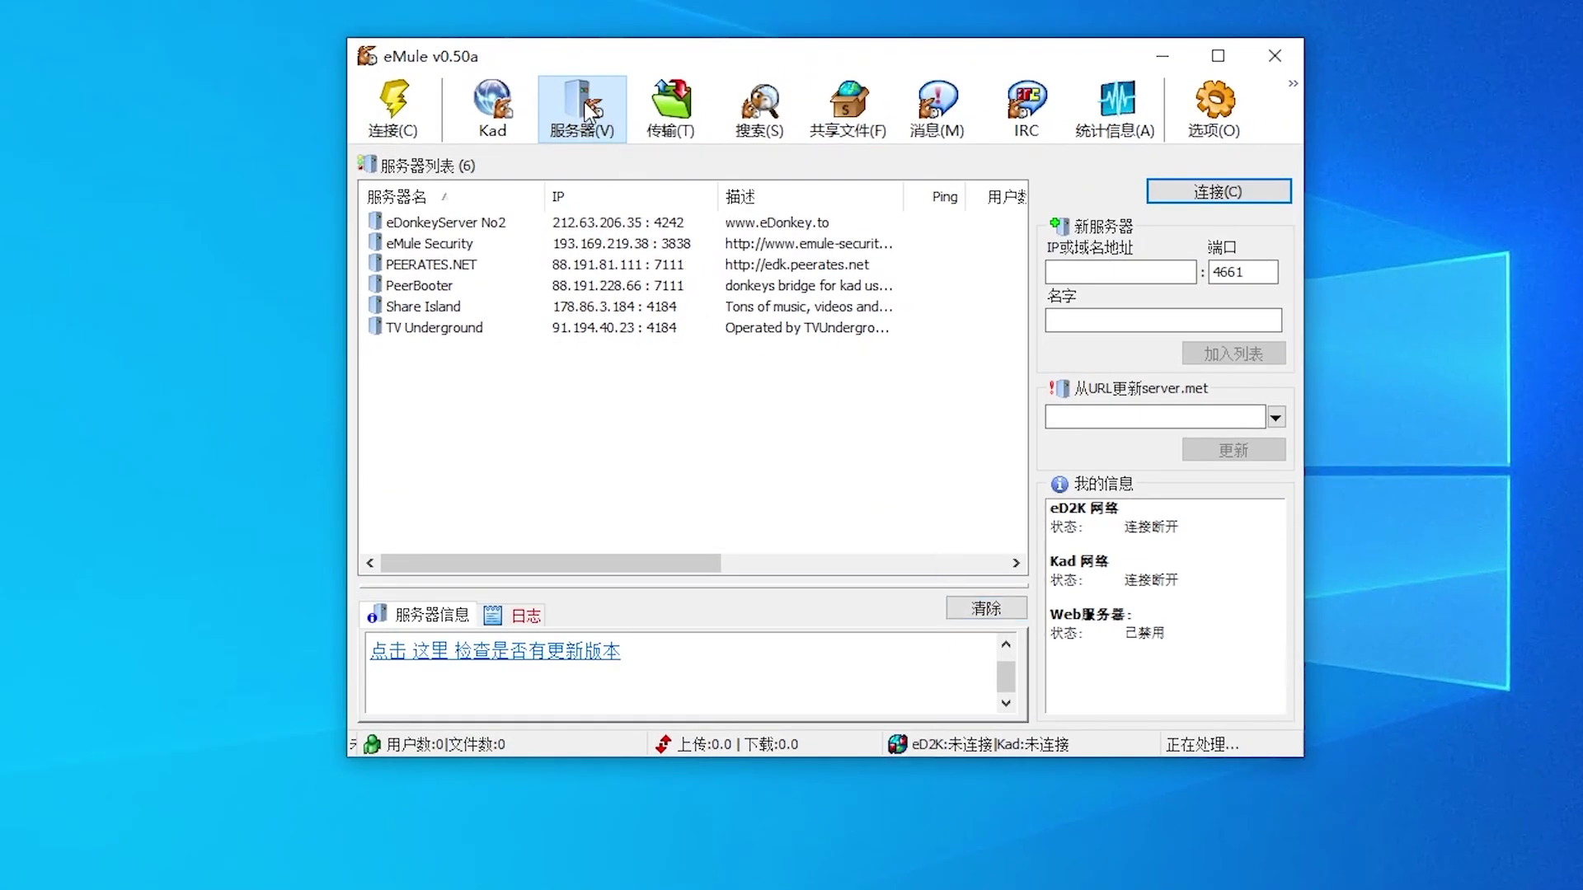
left_click(1214, 194)
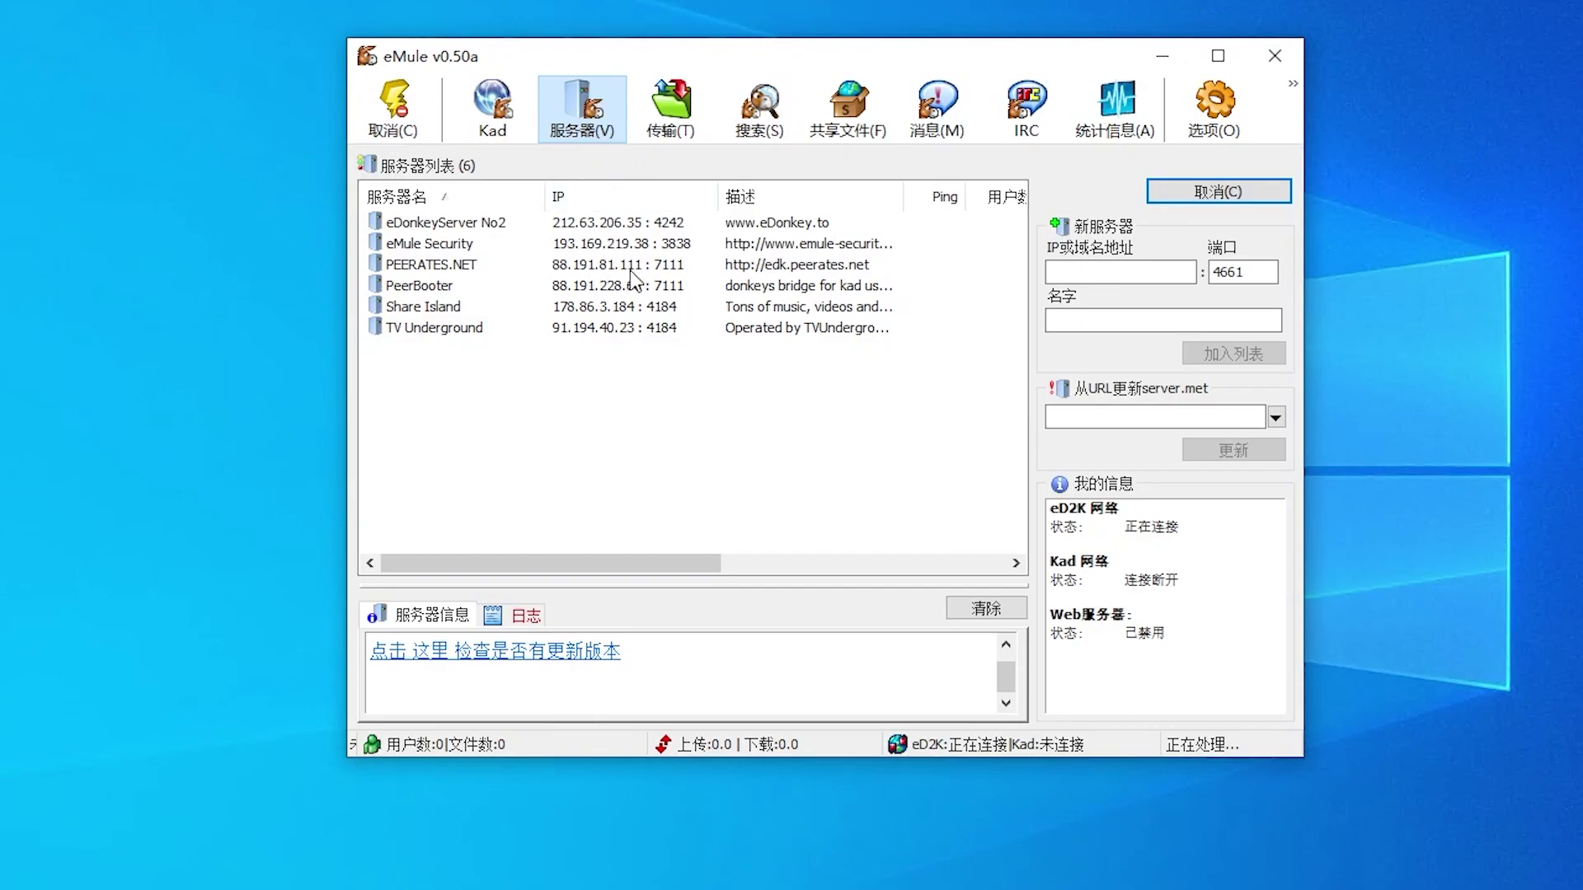
left_click(1216, 193)
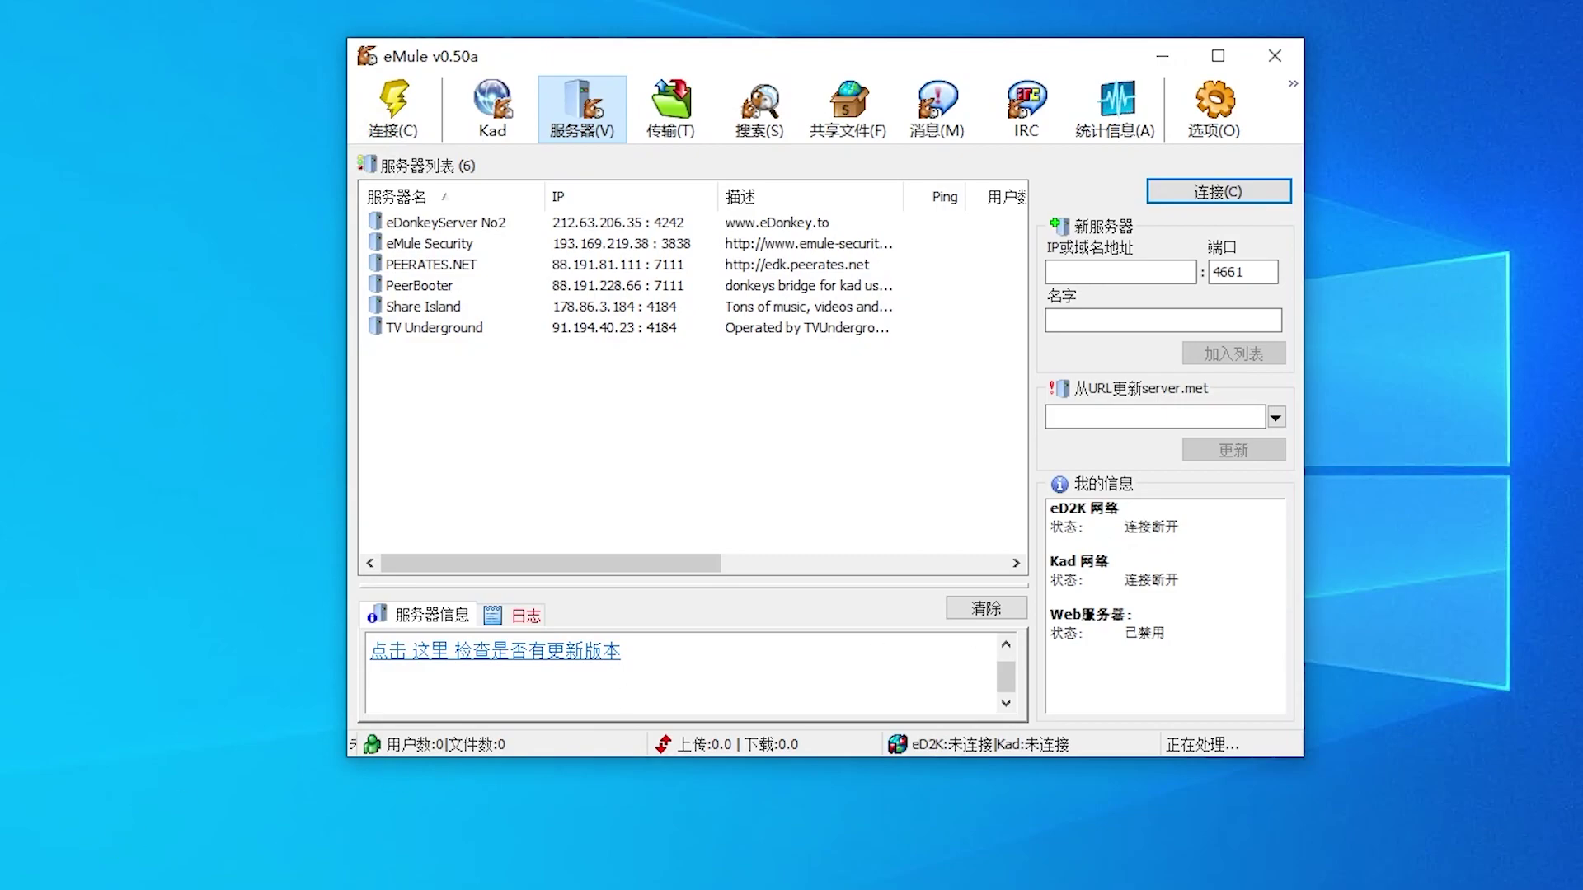
key("alt+Tab")
left_click(739, 310)
left_click_drag(739, 310, 338, 305)
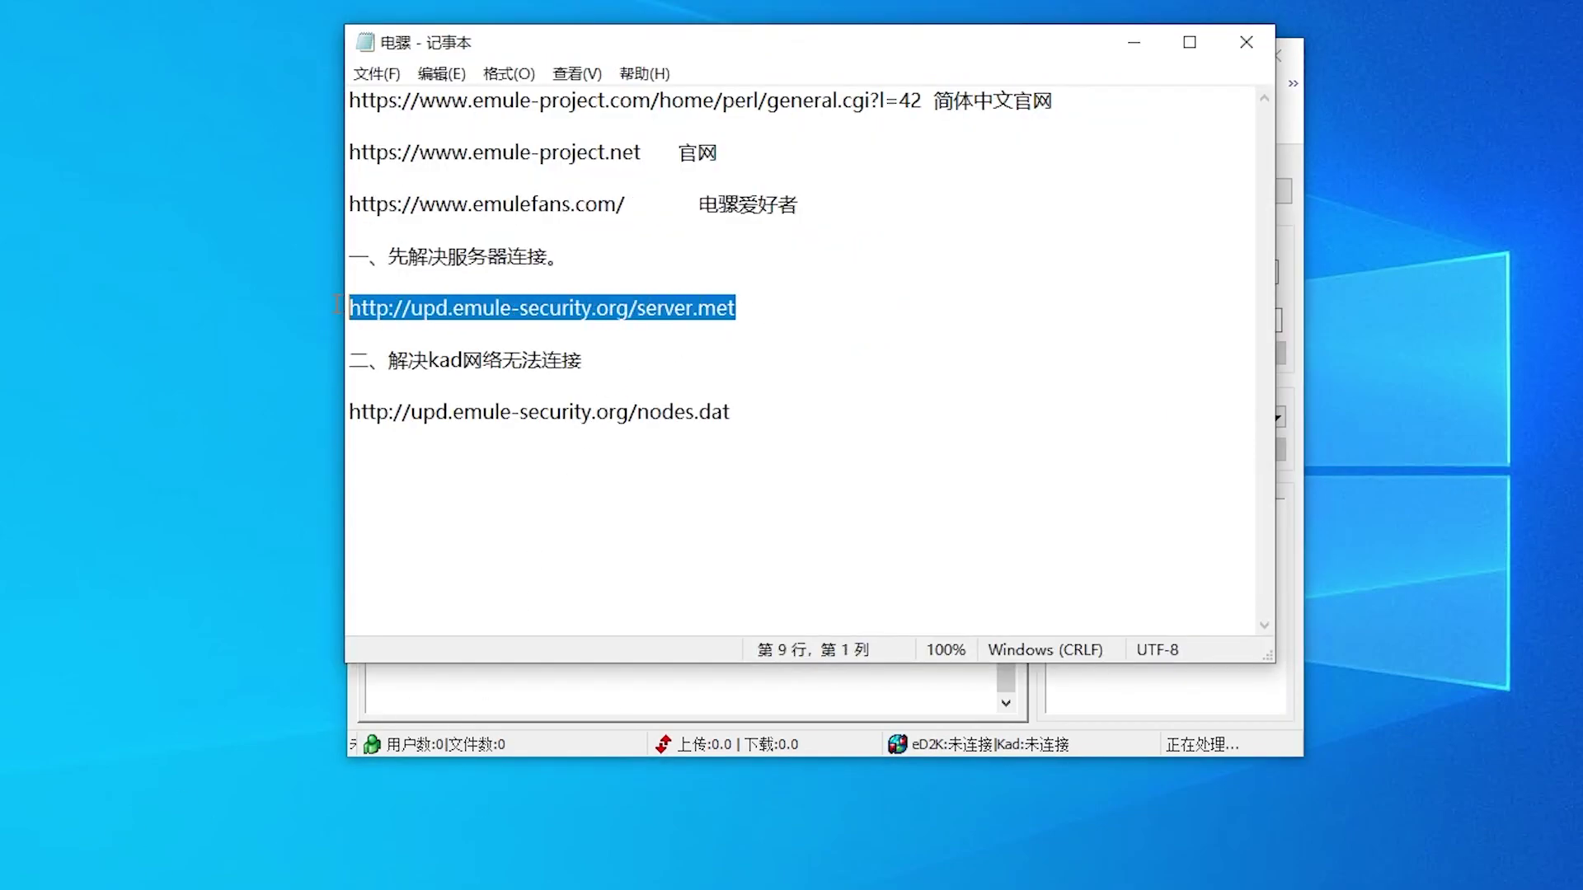
right_click(546, 315)
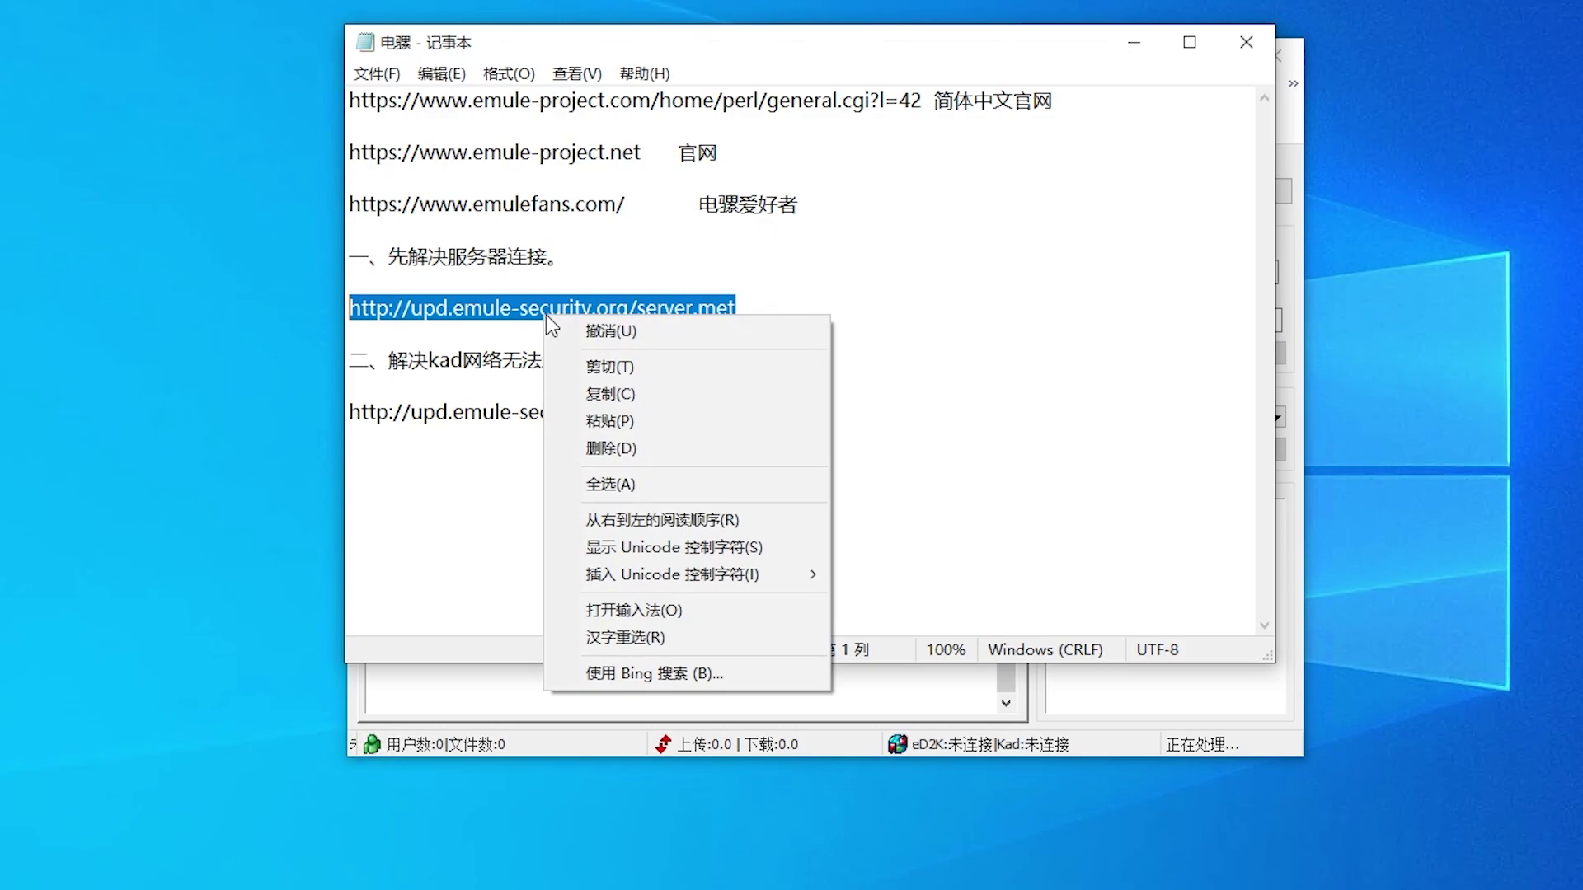
left_click(643, 395)
left_click(1023, 241)
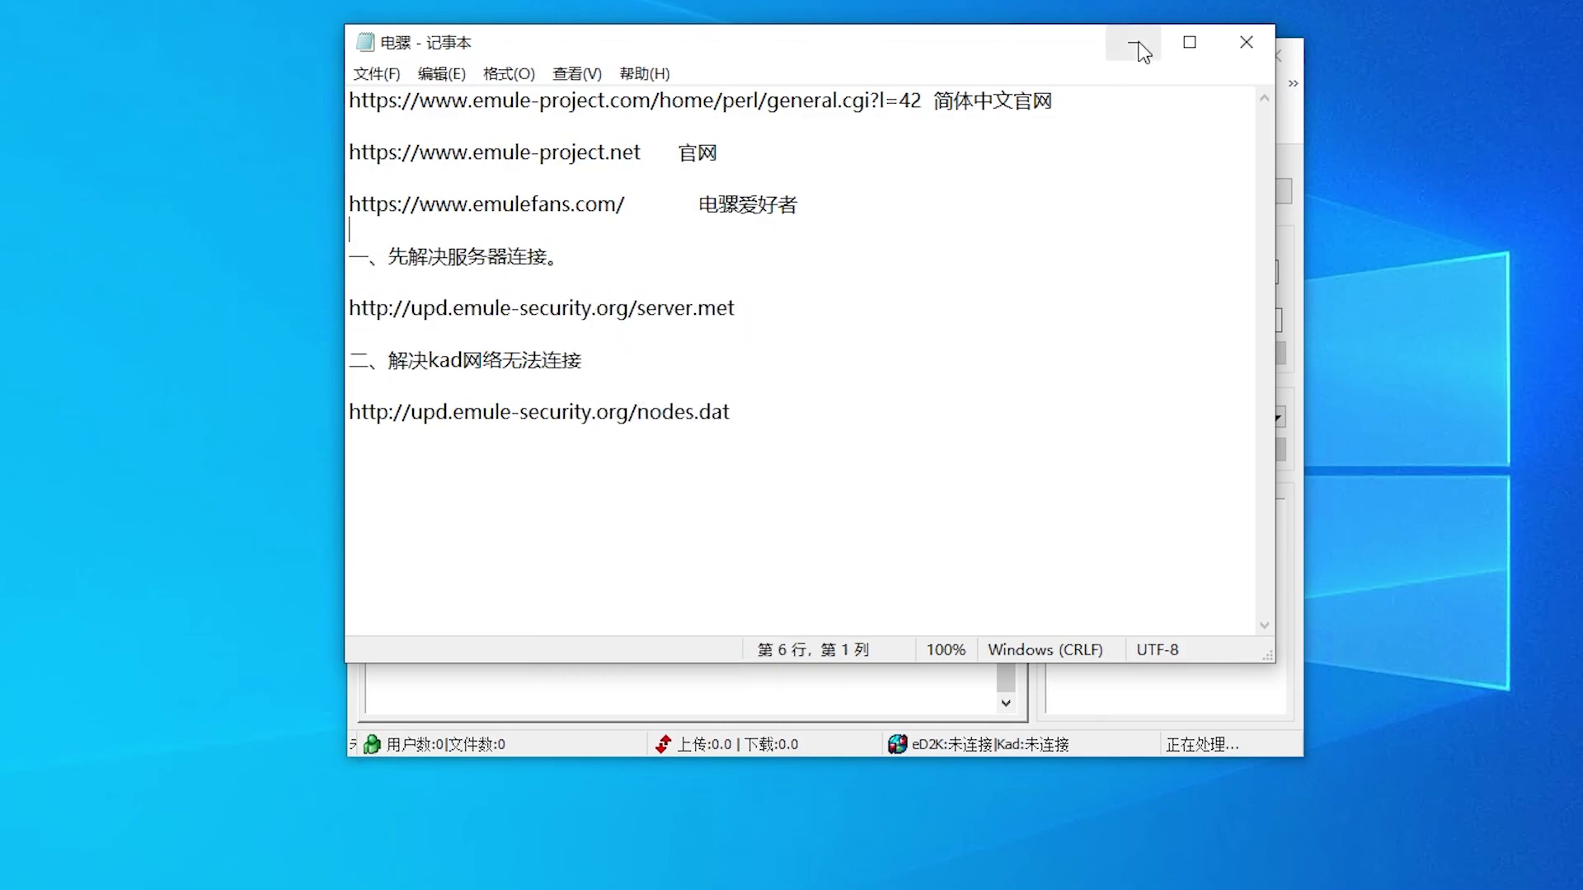
left_click(1134, 42)
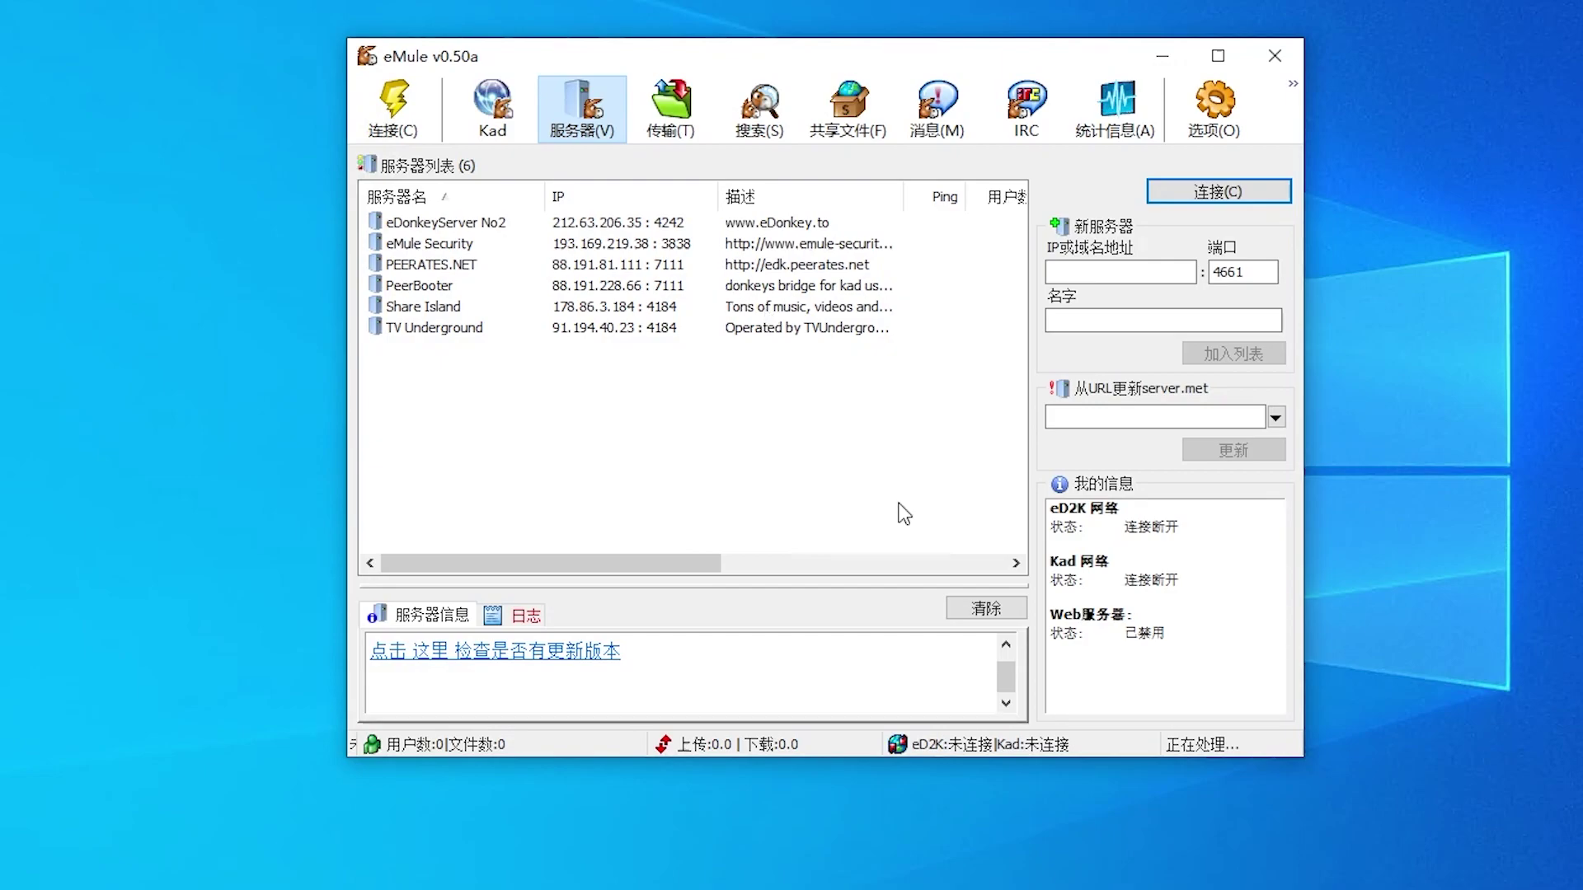
left_click(592, 109)
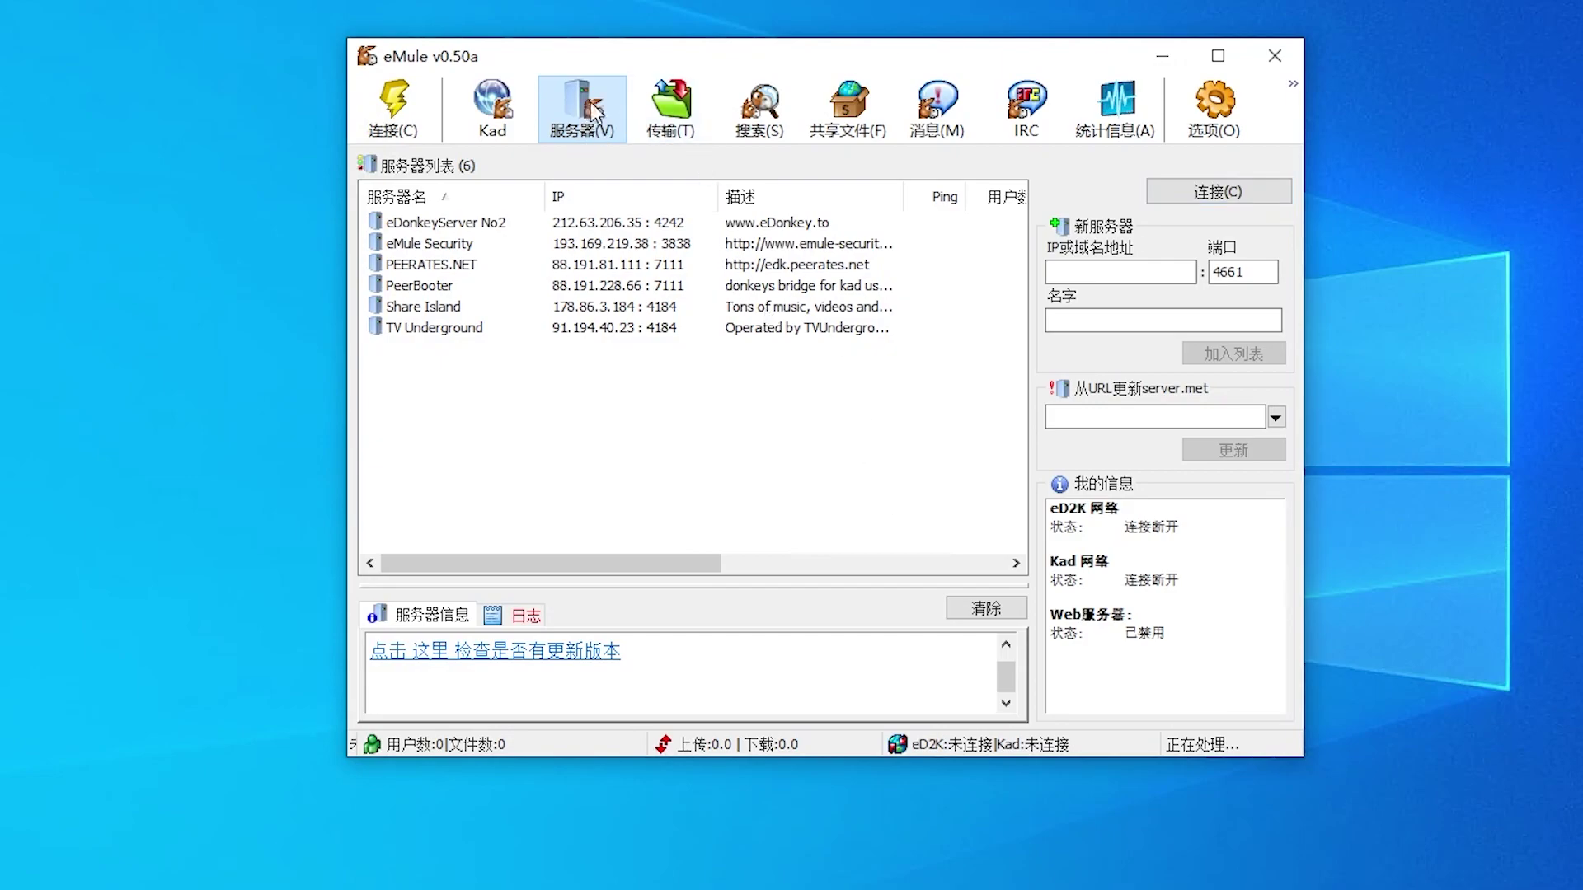
left_click(1078, 414)
right_click(1080, 414)
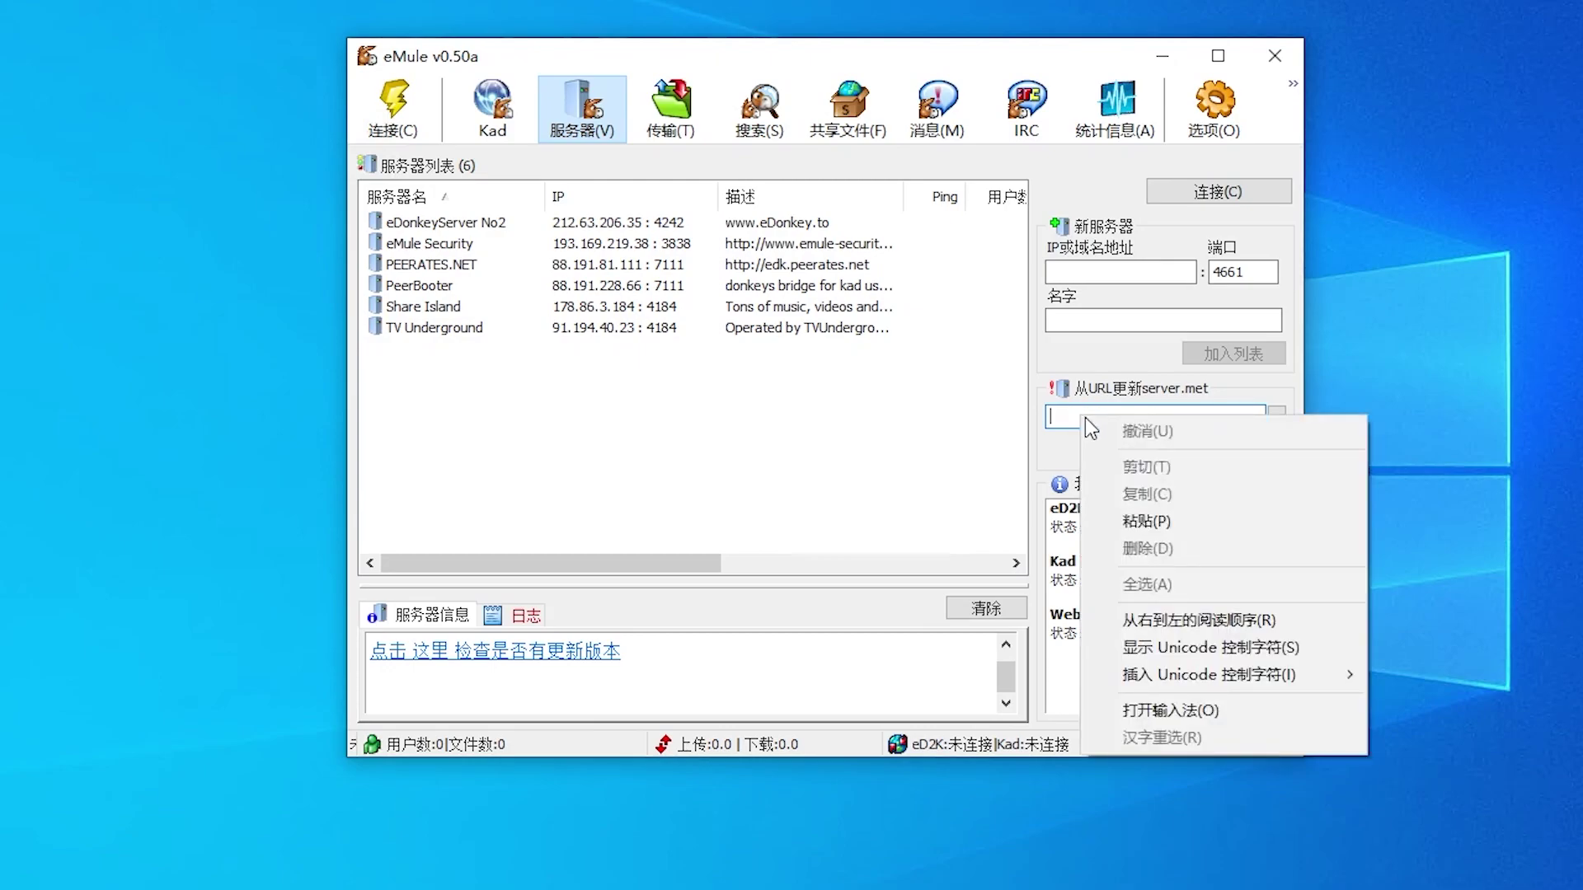
left_click(1153, 521)
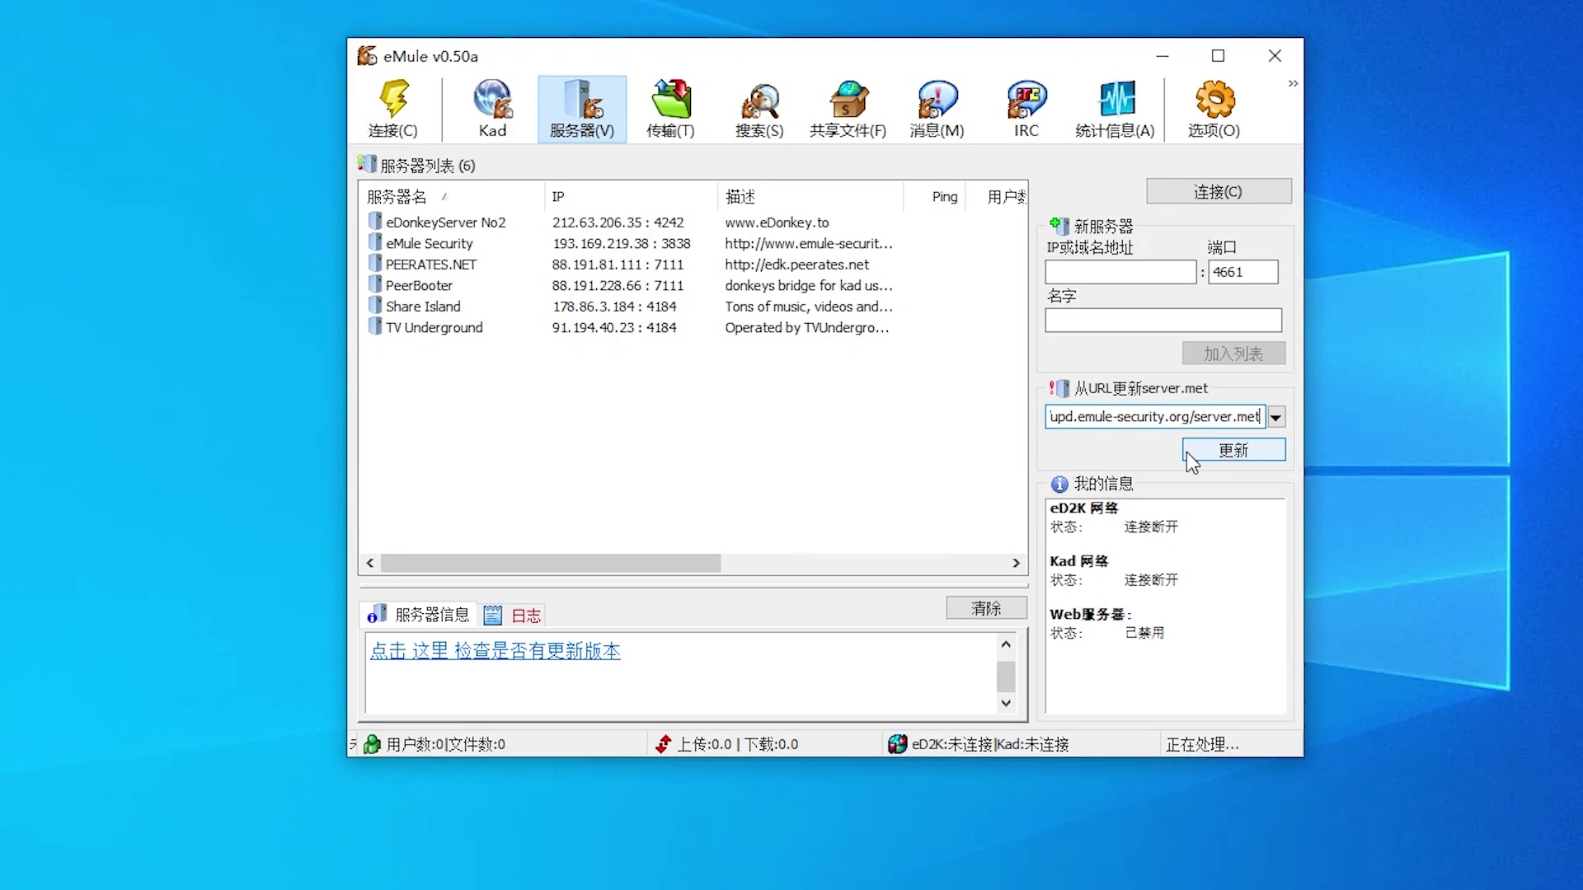
left_click(1212, 454)
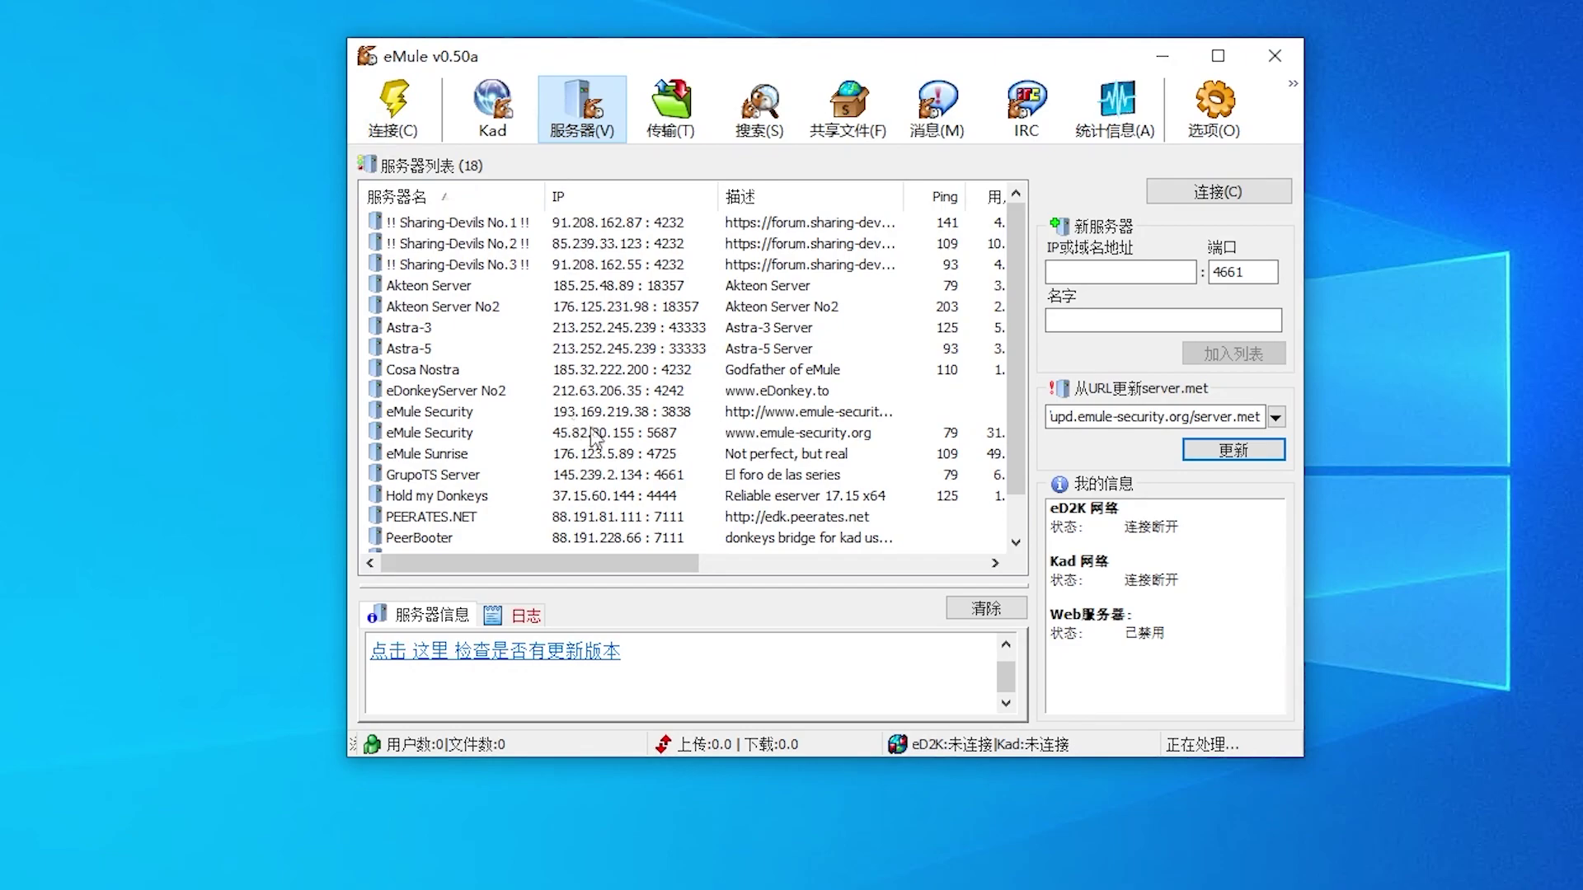
- Connect to an eD2K server from the updated server list
scroll(1017, 429, "down", 1)
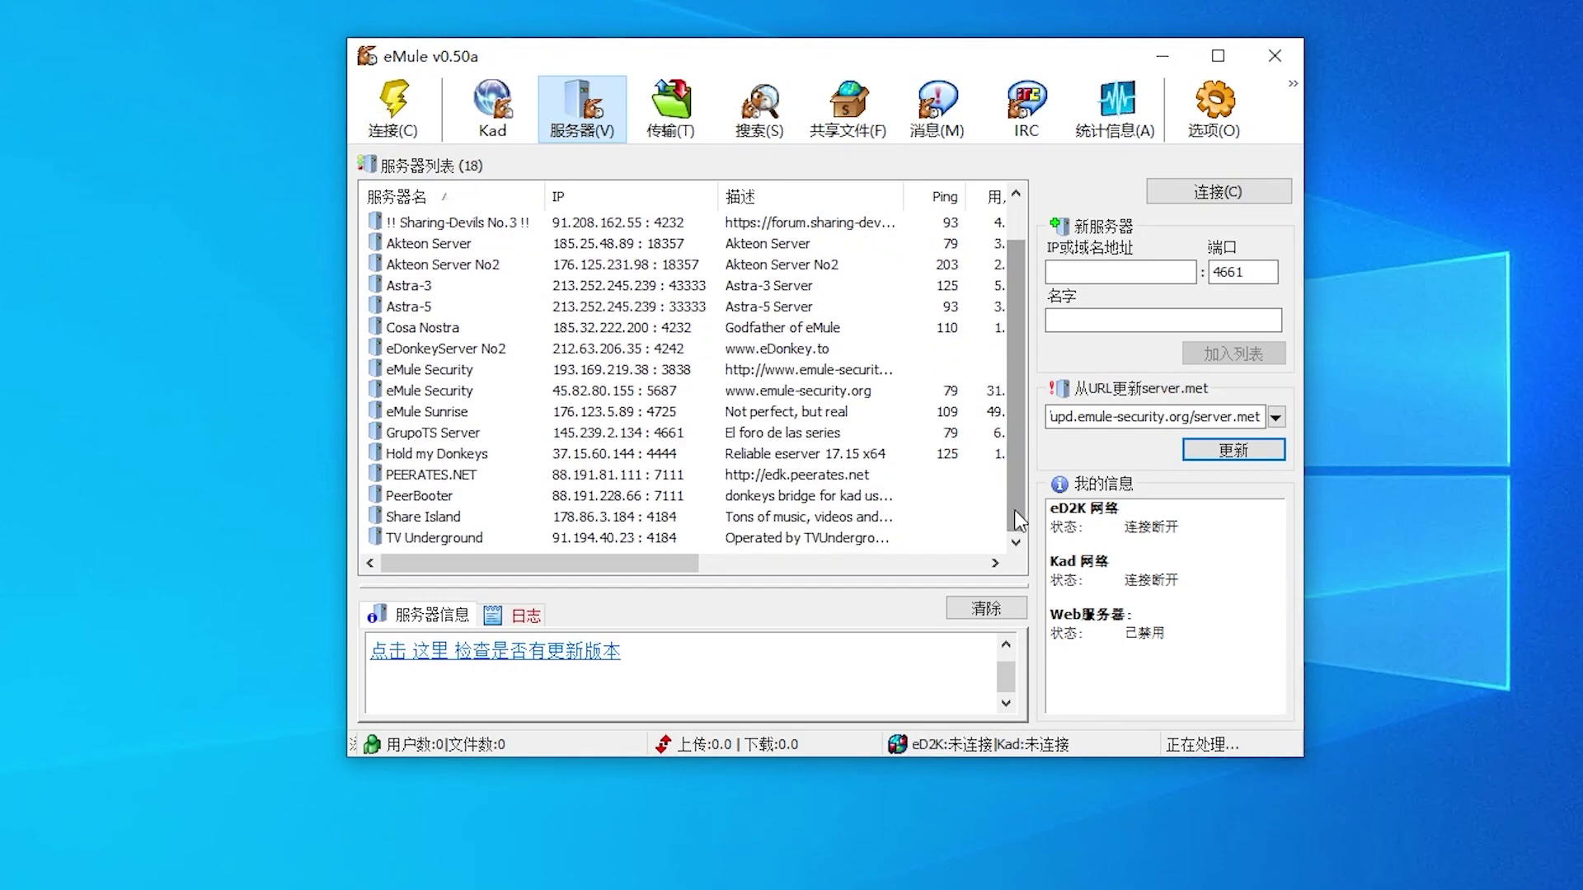
left_click(1208, 194)
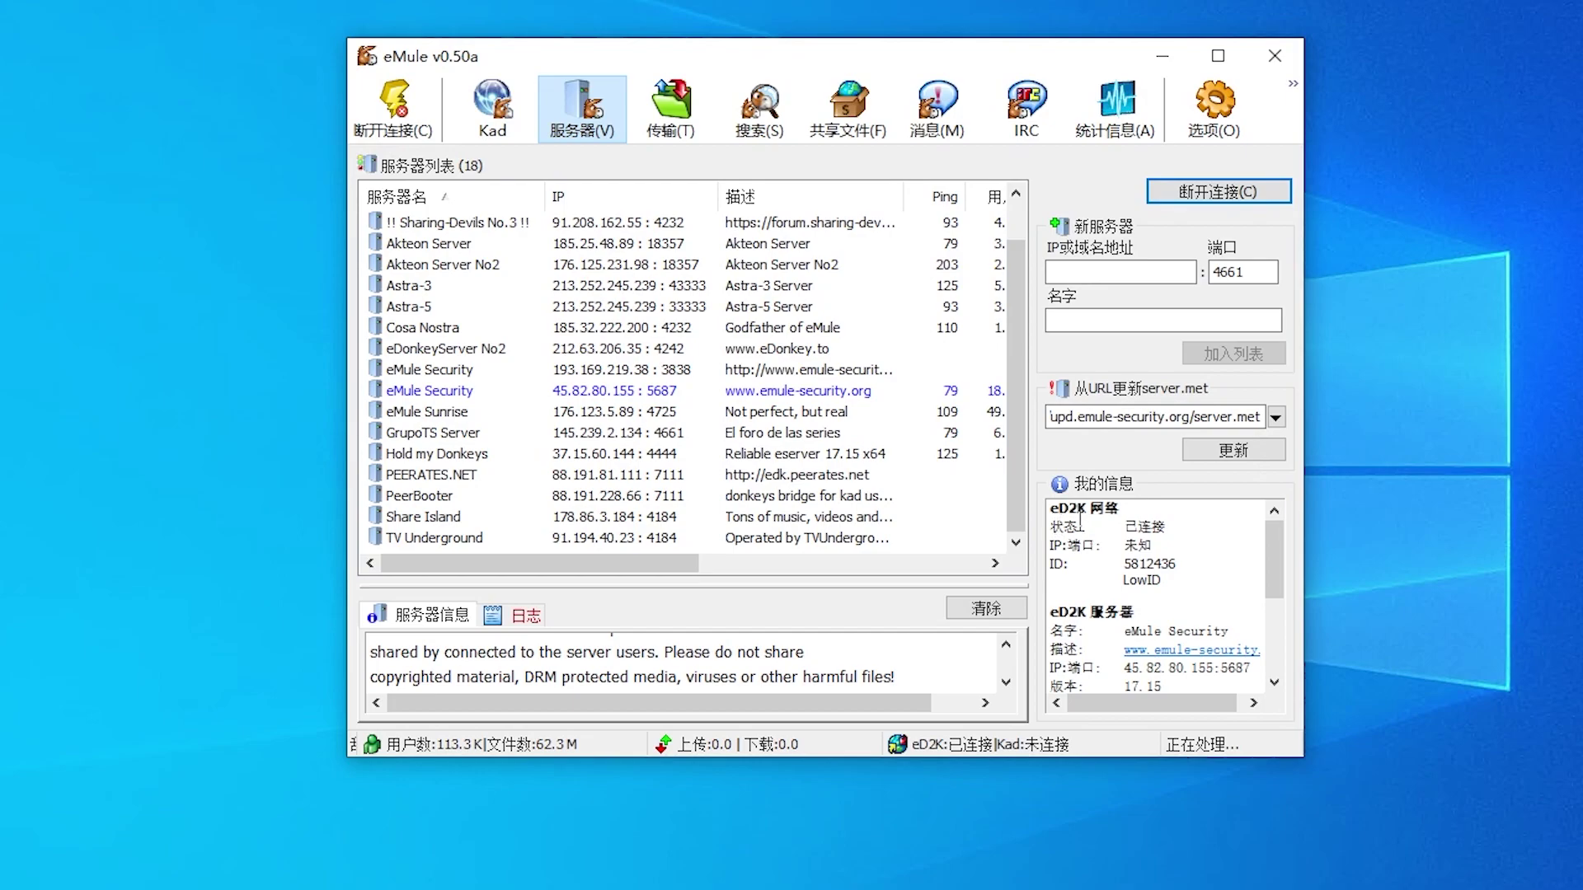
- Examine the connection status, server details and Kad network status in the client's own connection information
left_click_drag(1126, 528, 1179, 532)
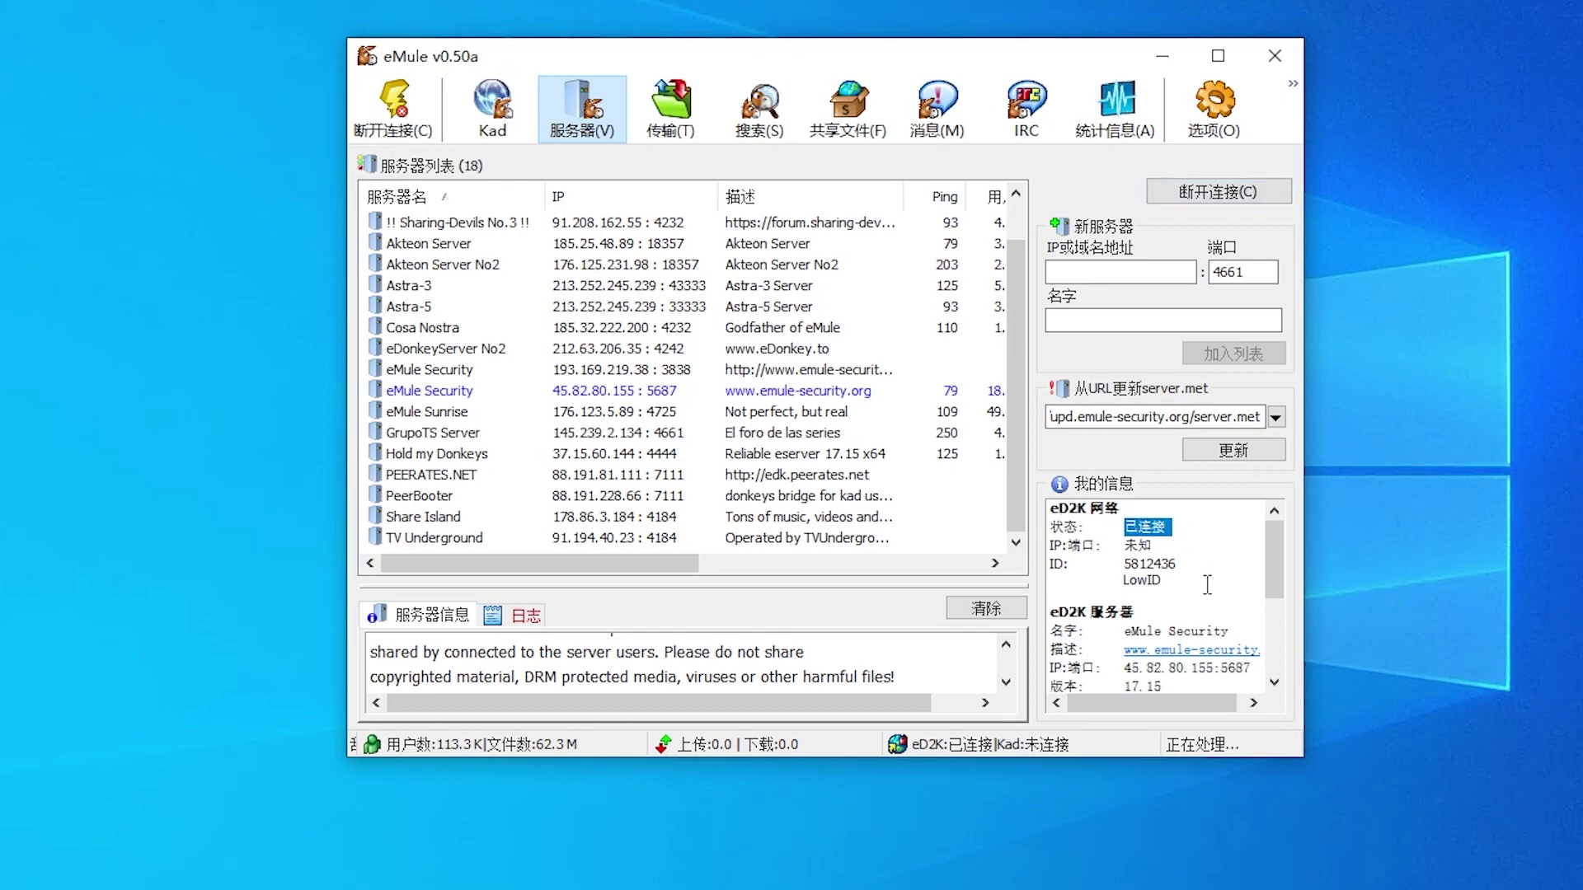
left_click(1150, 606)
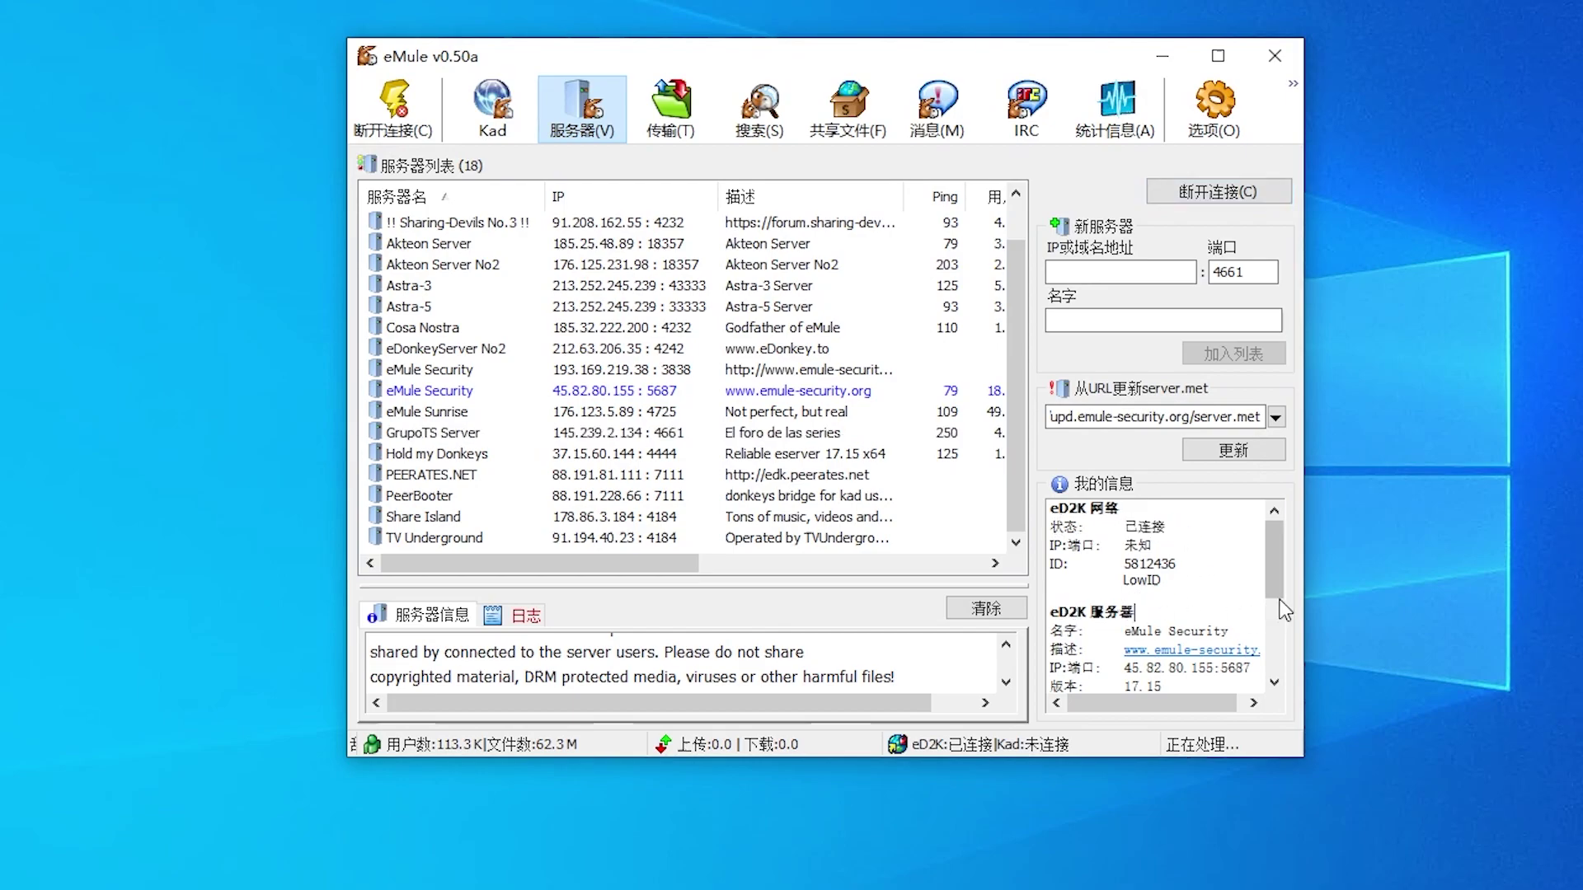
scroll(1139, 575, "down", 2)
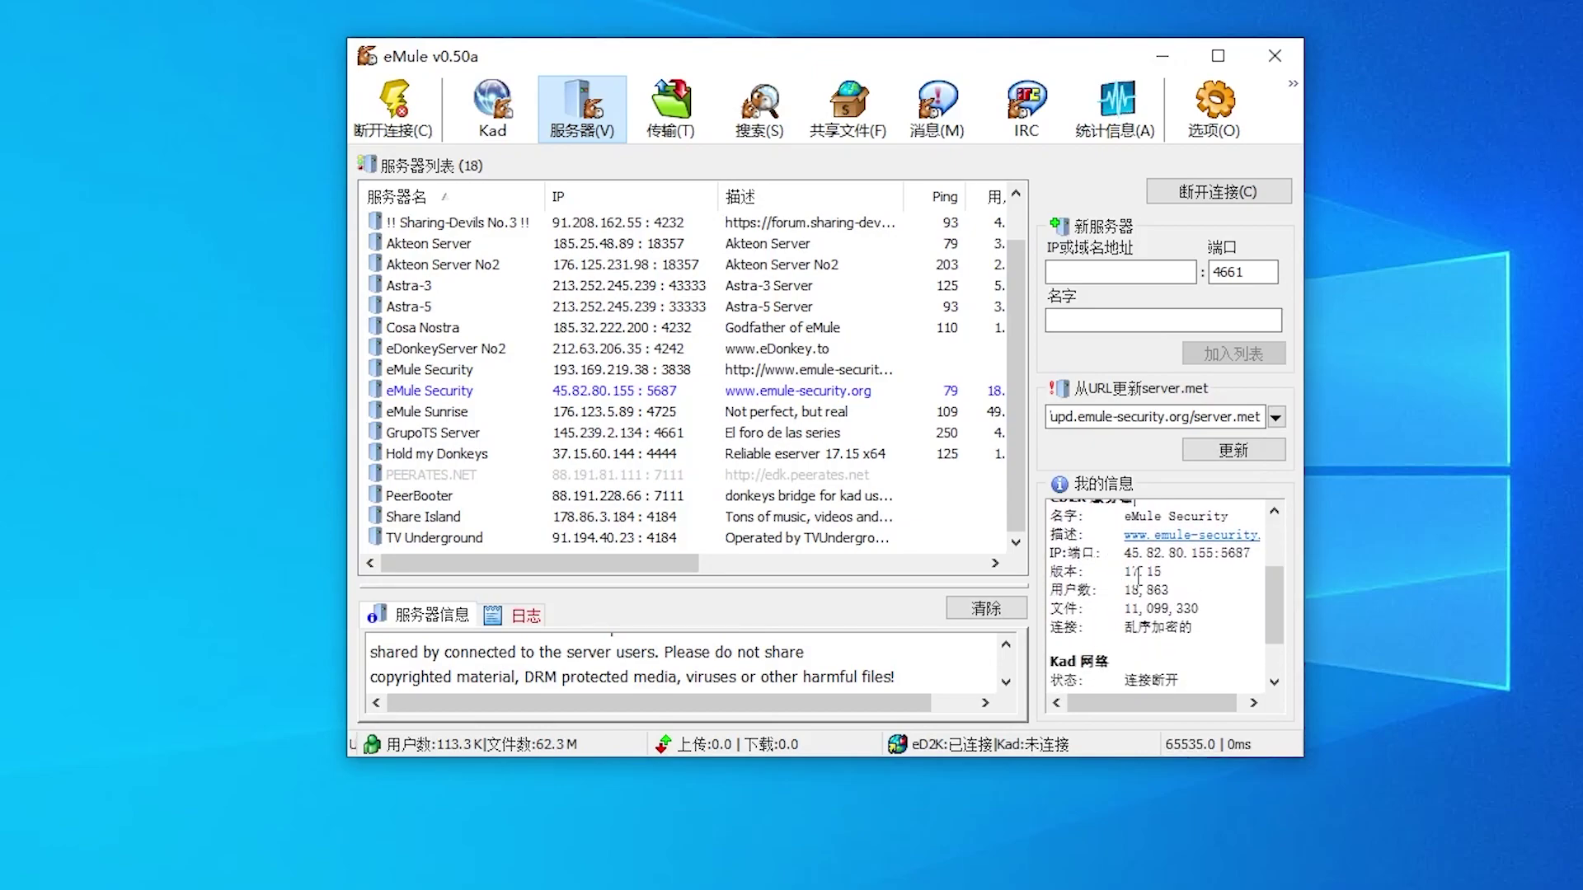
left_click_drag(1270, 611, 1269, 638)
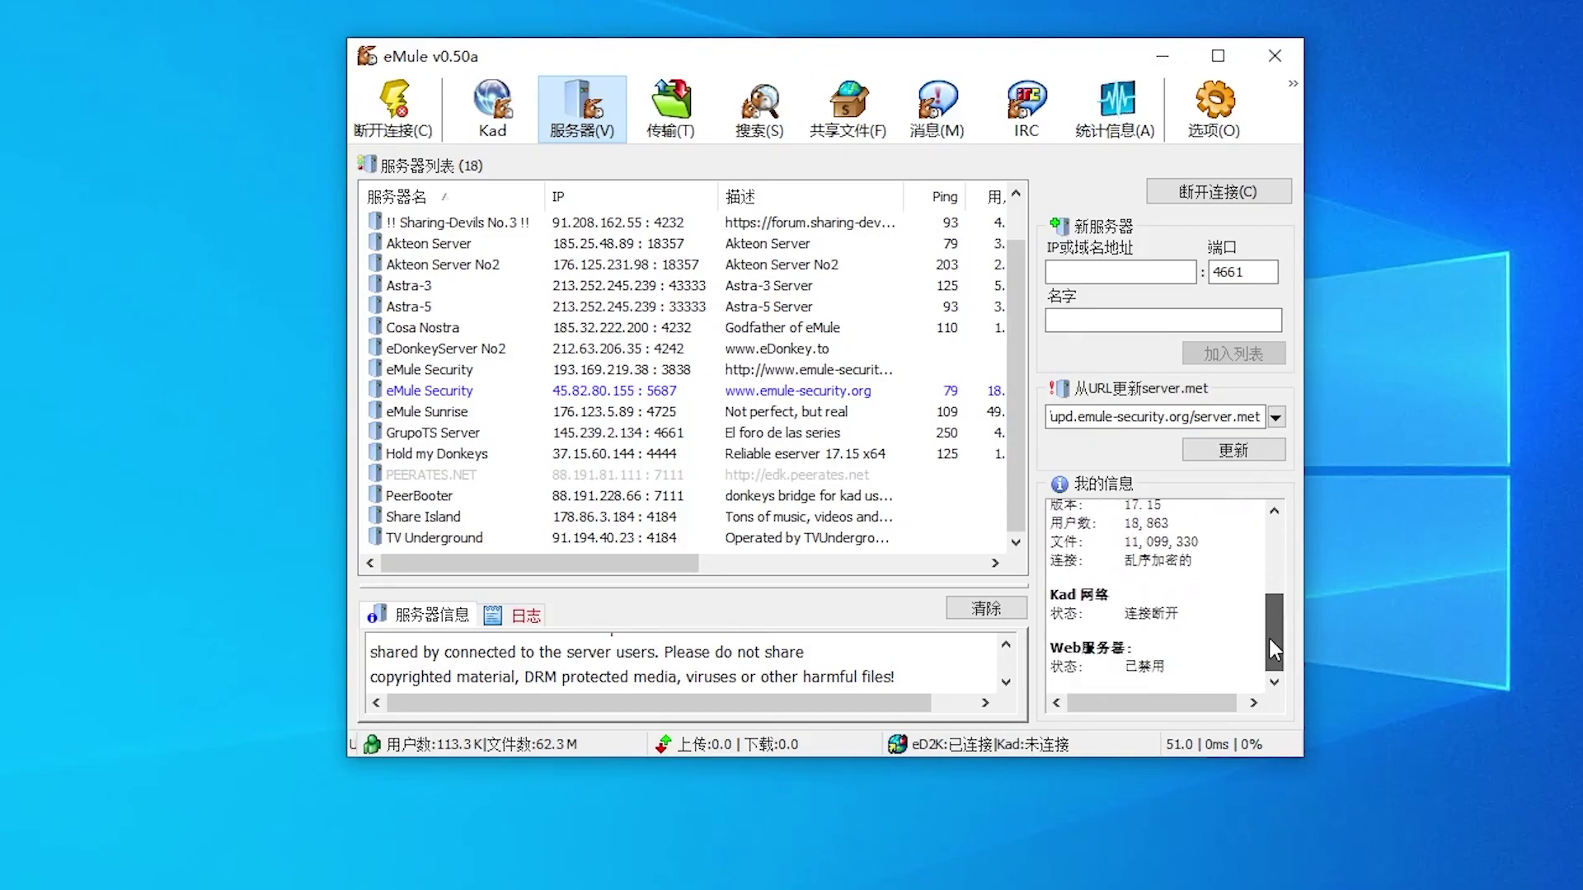
scroll(1273, 647, "up", 3)
scroll(1276, 660, "down", 3)
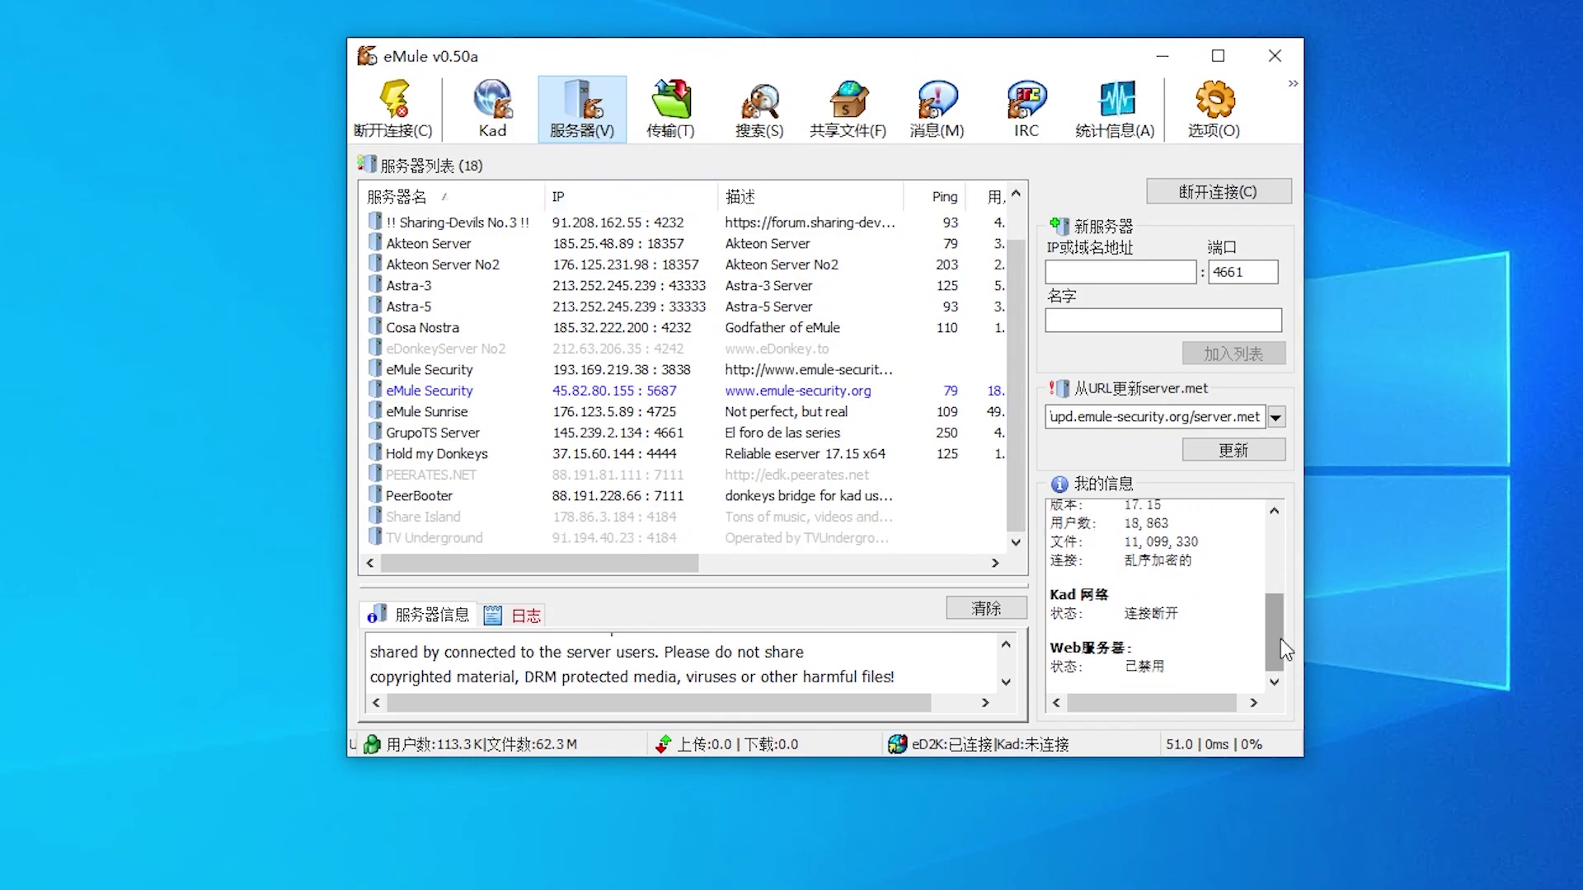
left_click_drag(1057, 599, 1186, 614)
left_click(1180, 614)
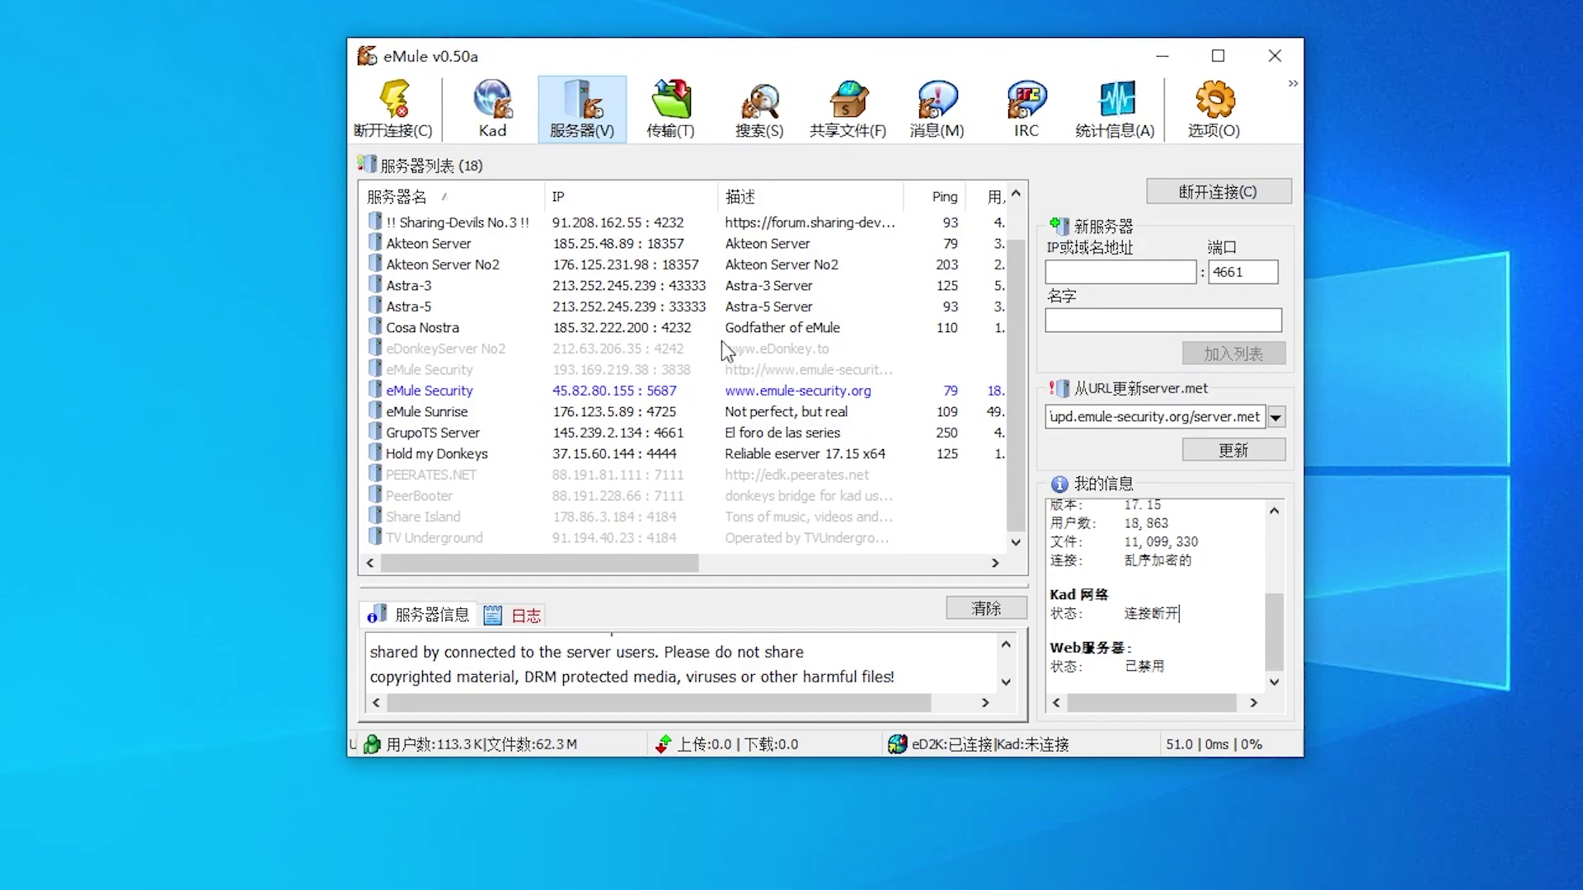
left_click(508, 115)
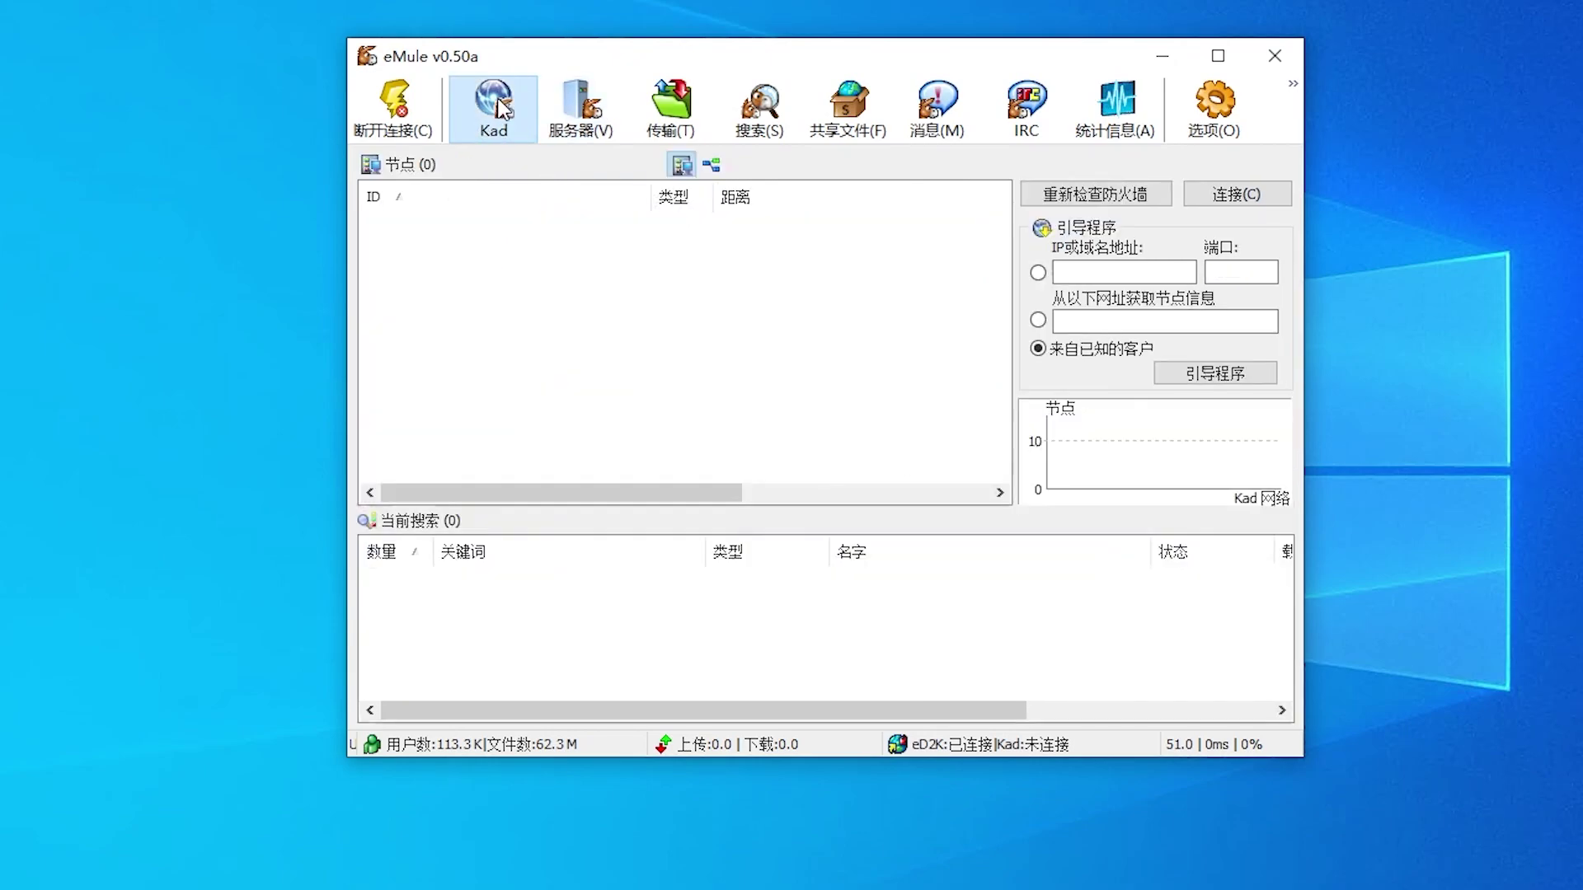
left_click(1039, 320)
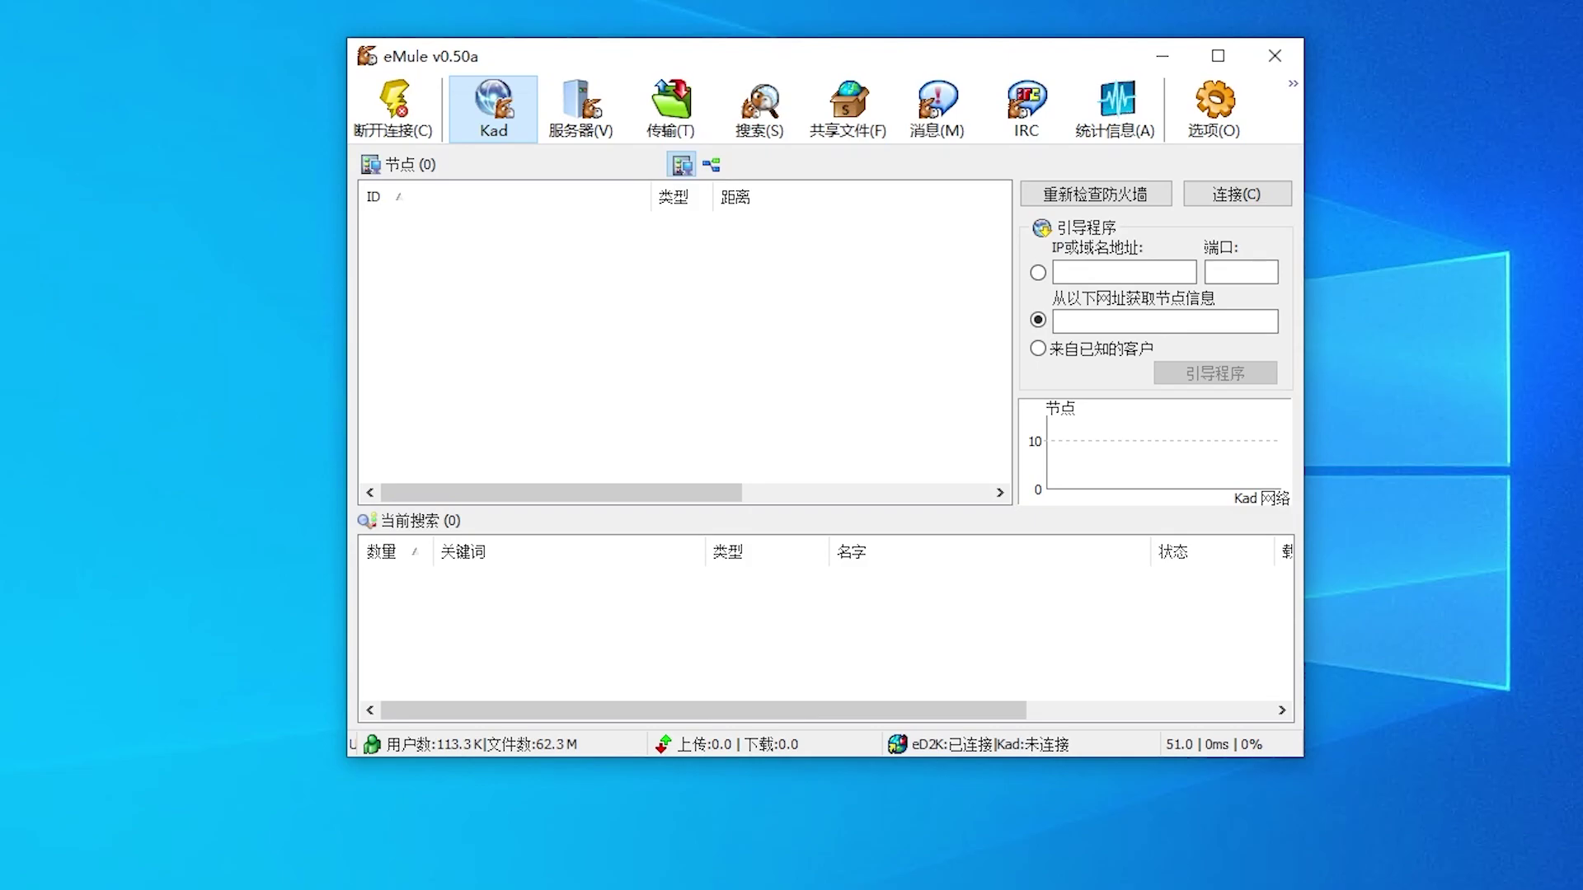
left_click(258, 867)
left_click_drag(743, 417, 350, 415)
key("ctrl+c")
right_click(499, 420)
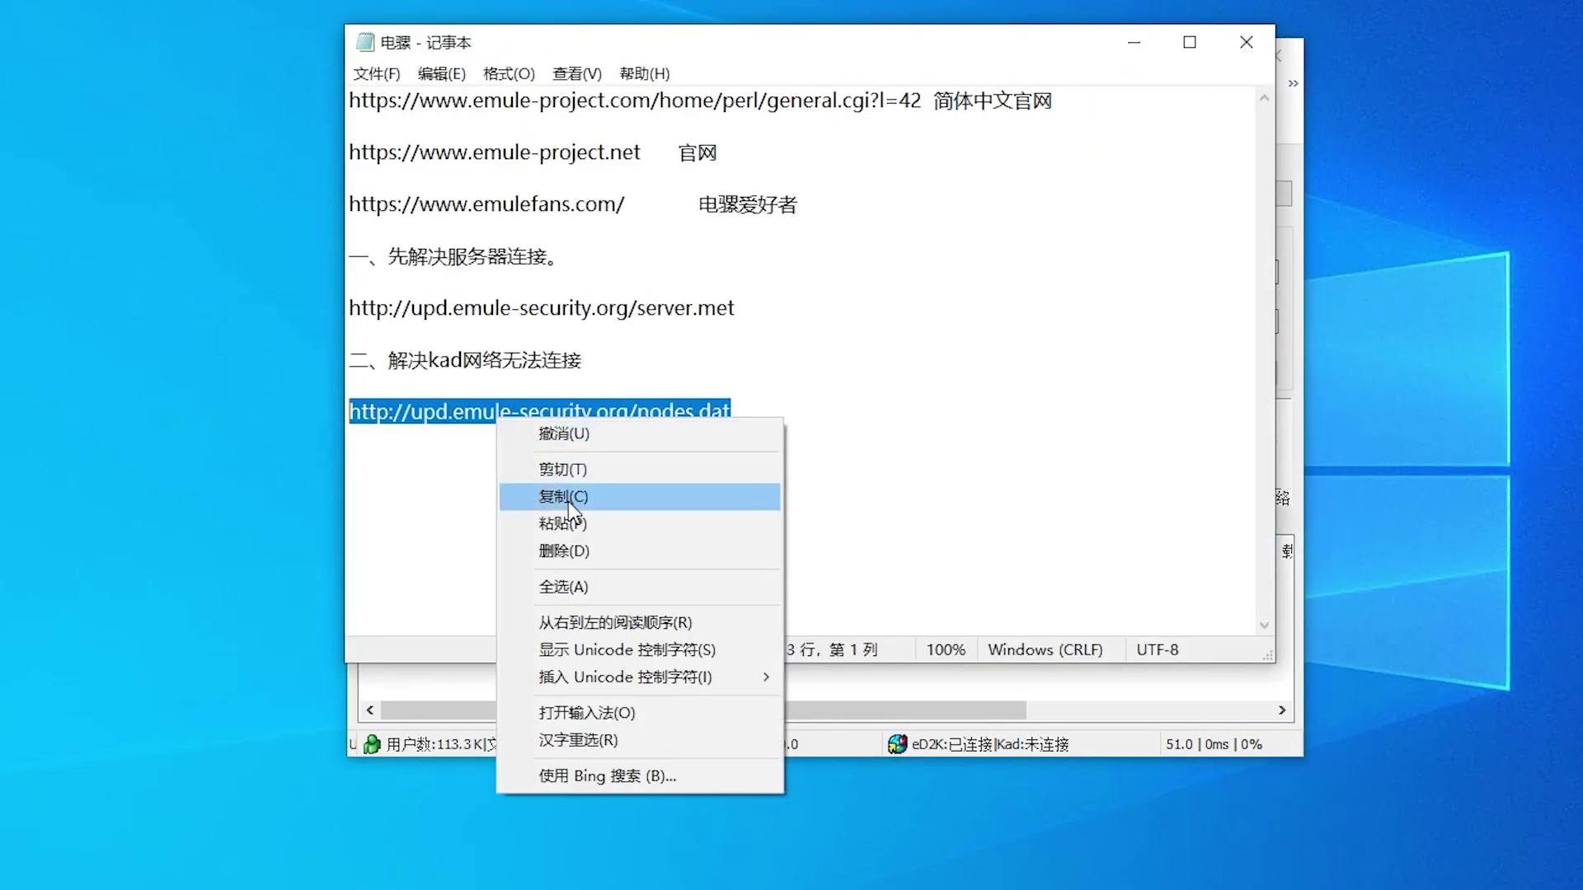
left_click(568, 496)
left_click(1134, 43)
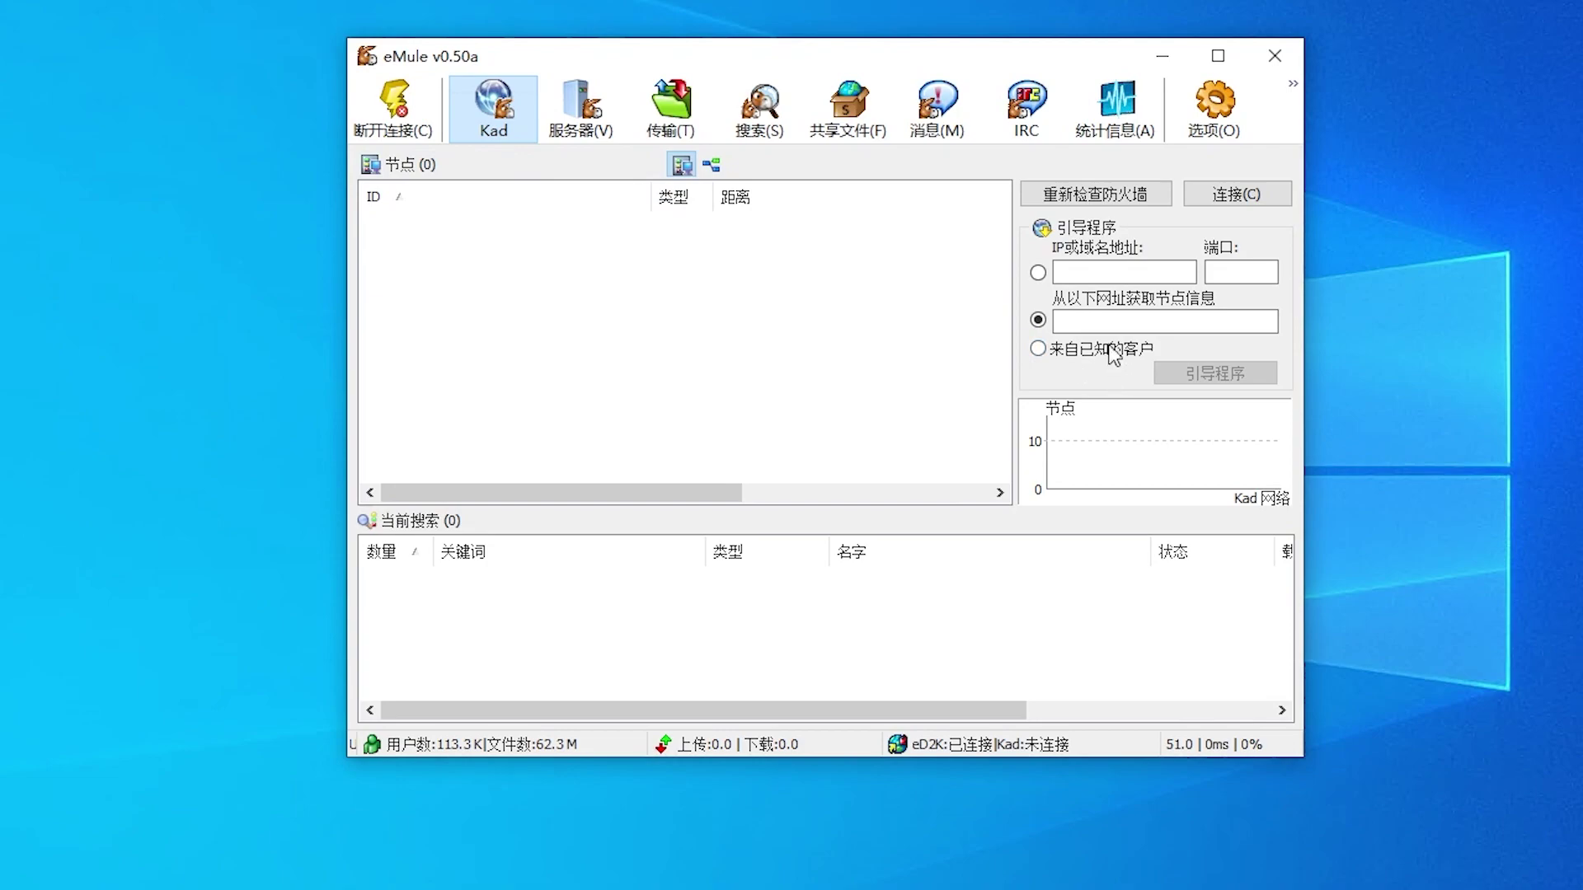
- Paste the copied nodes.dat URL as the Kad node source and bootstrap the Kad network from it
left_click(1059, 321)
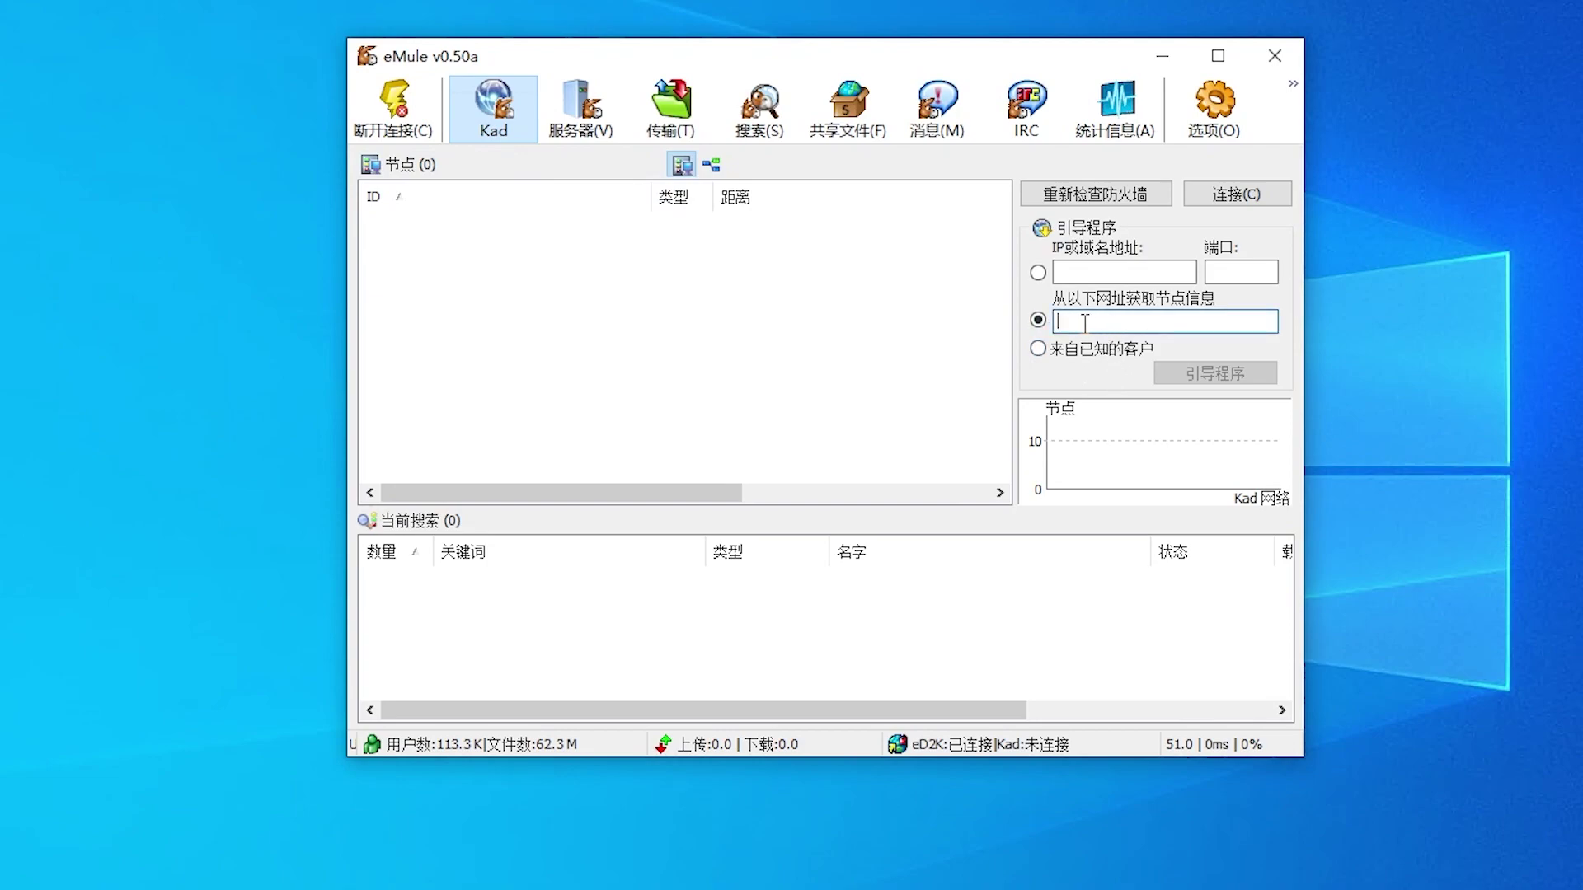
right_click(1082, 322)
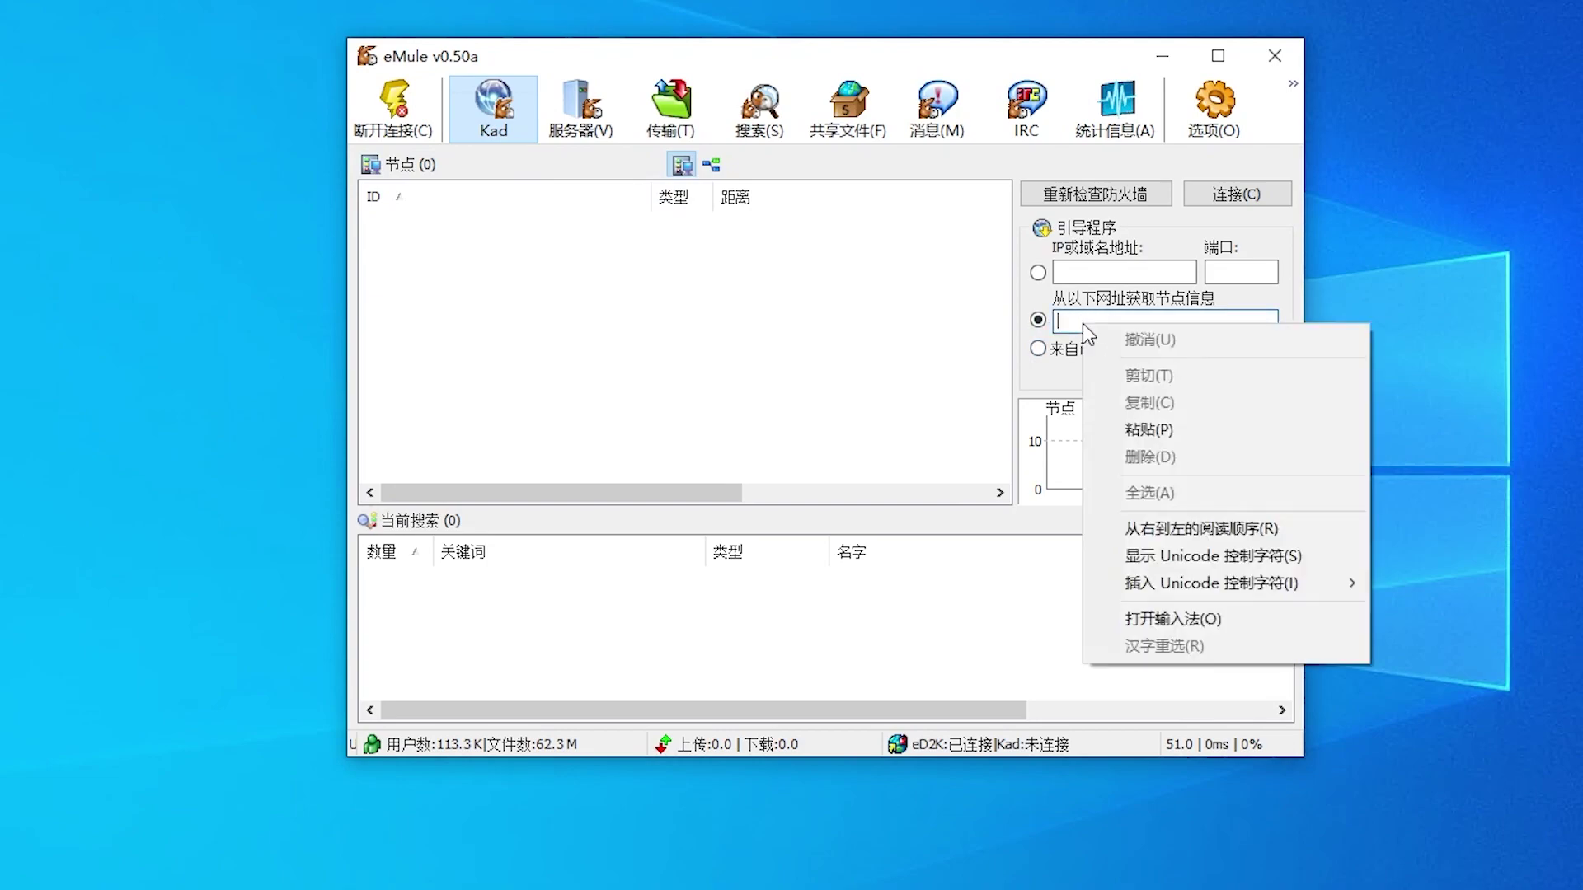
left_click(1152, 429)
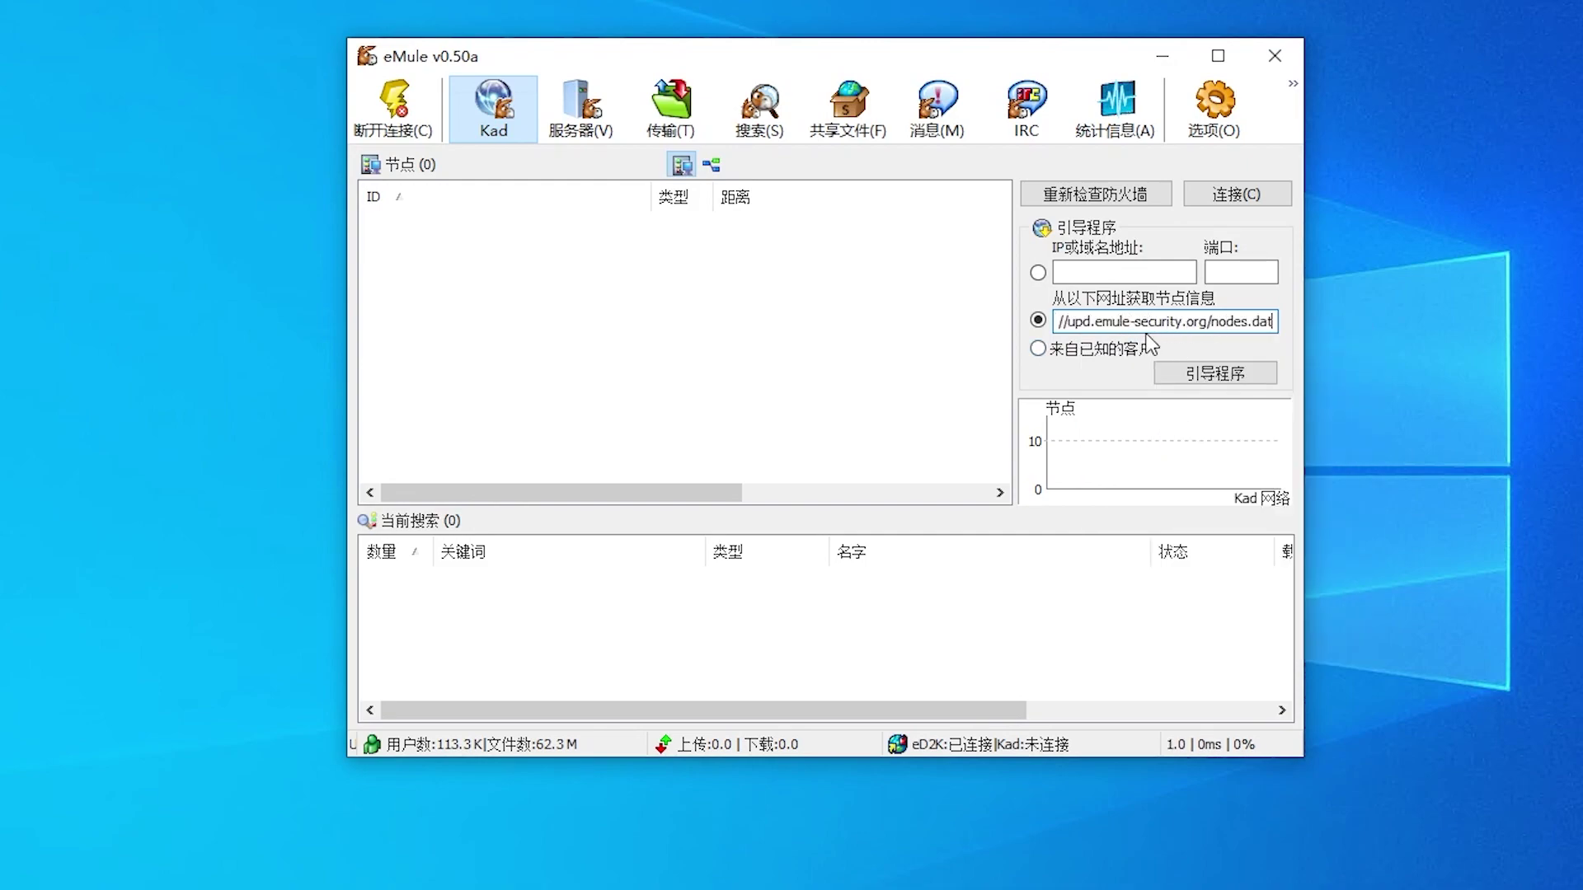
left_click(1217, 379)
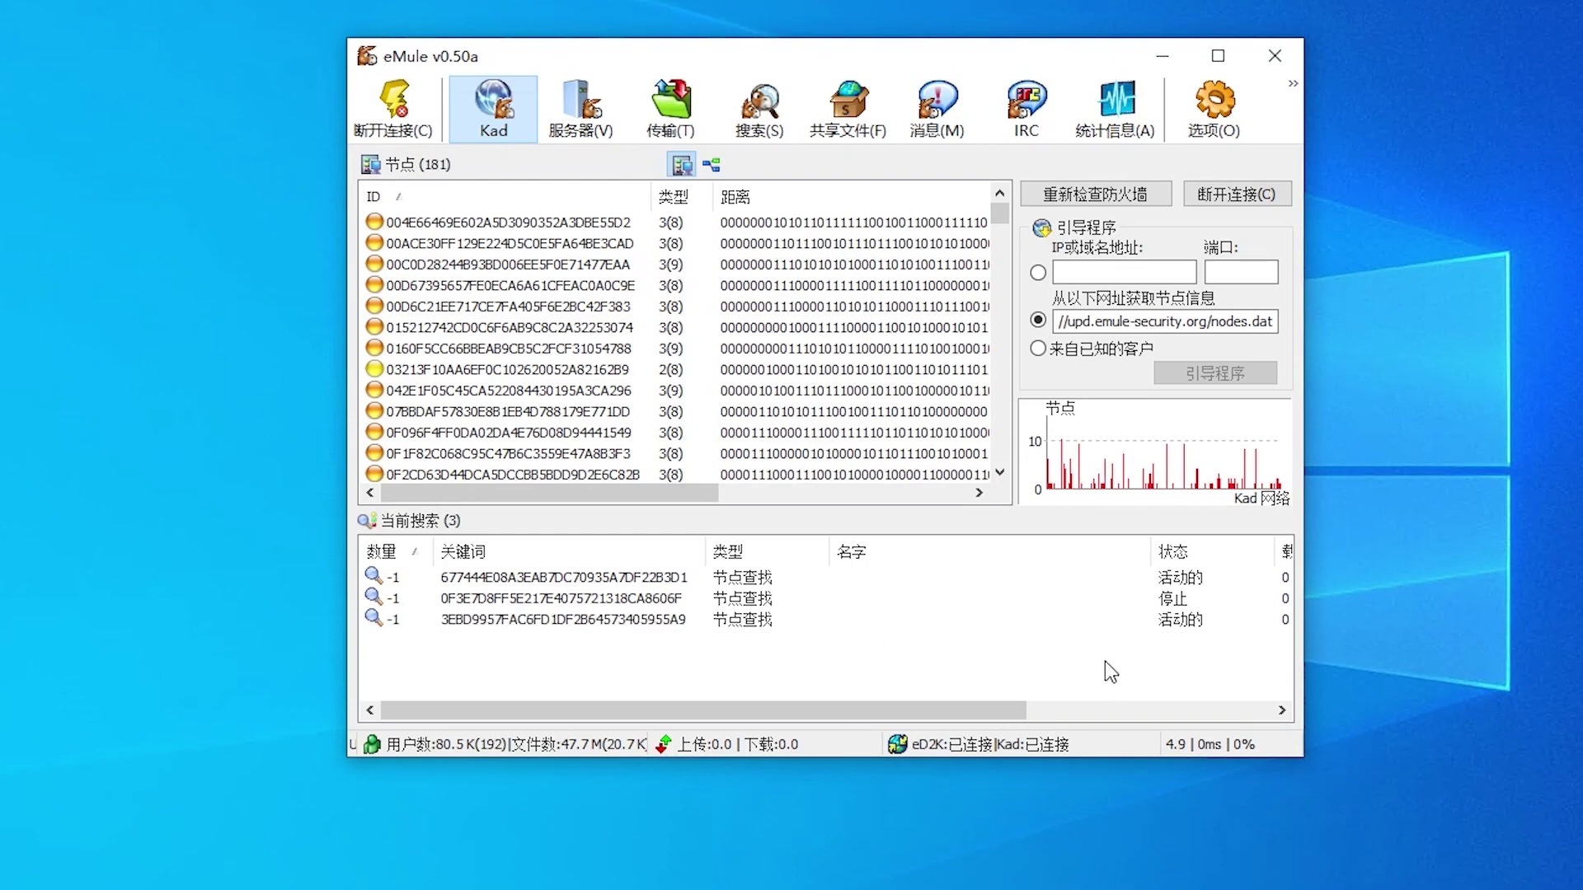
- Check the eD2K and Kad connection status in the status bar, the server information and the Kad view
mouse_move(1037, 745)
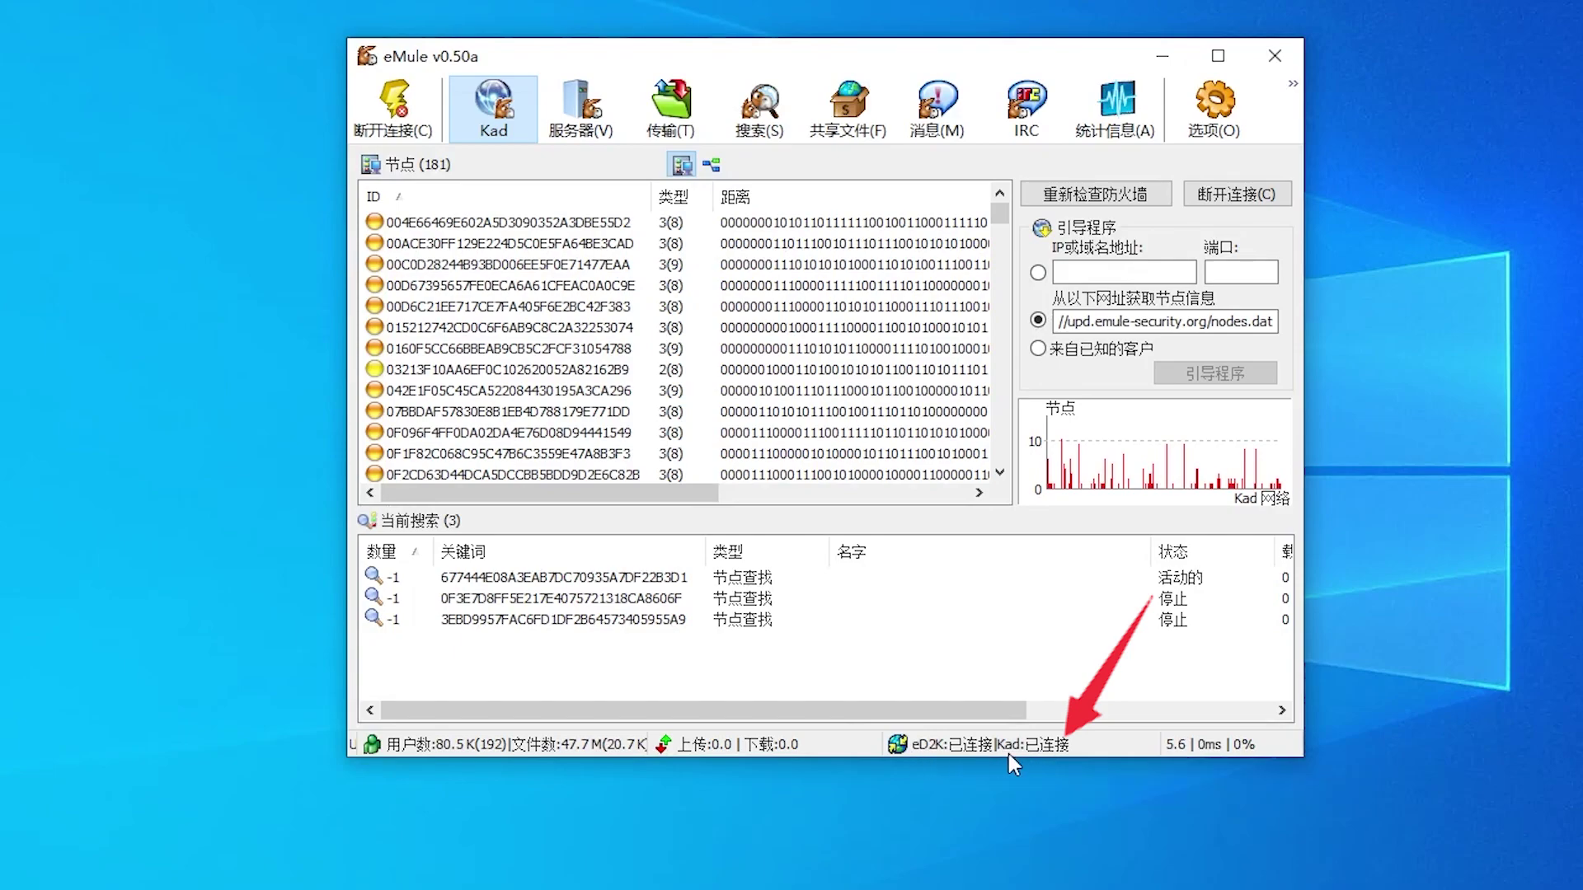
left_click(590, 126)
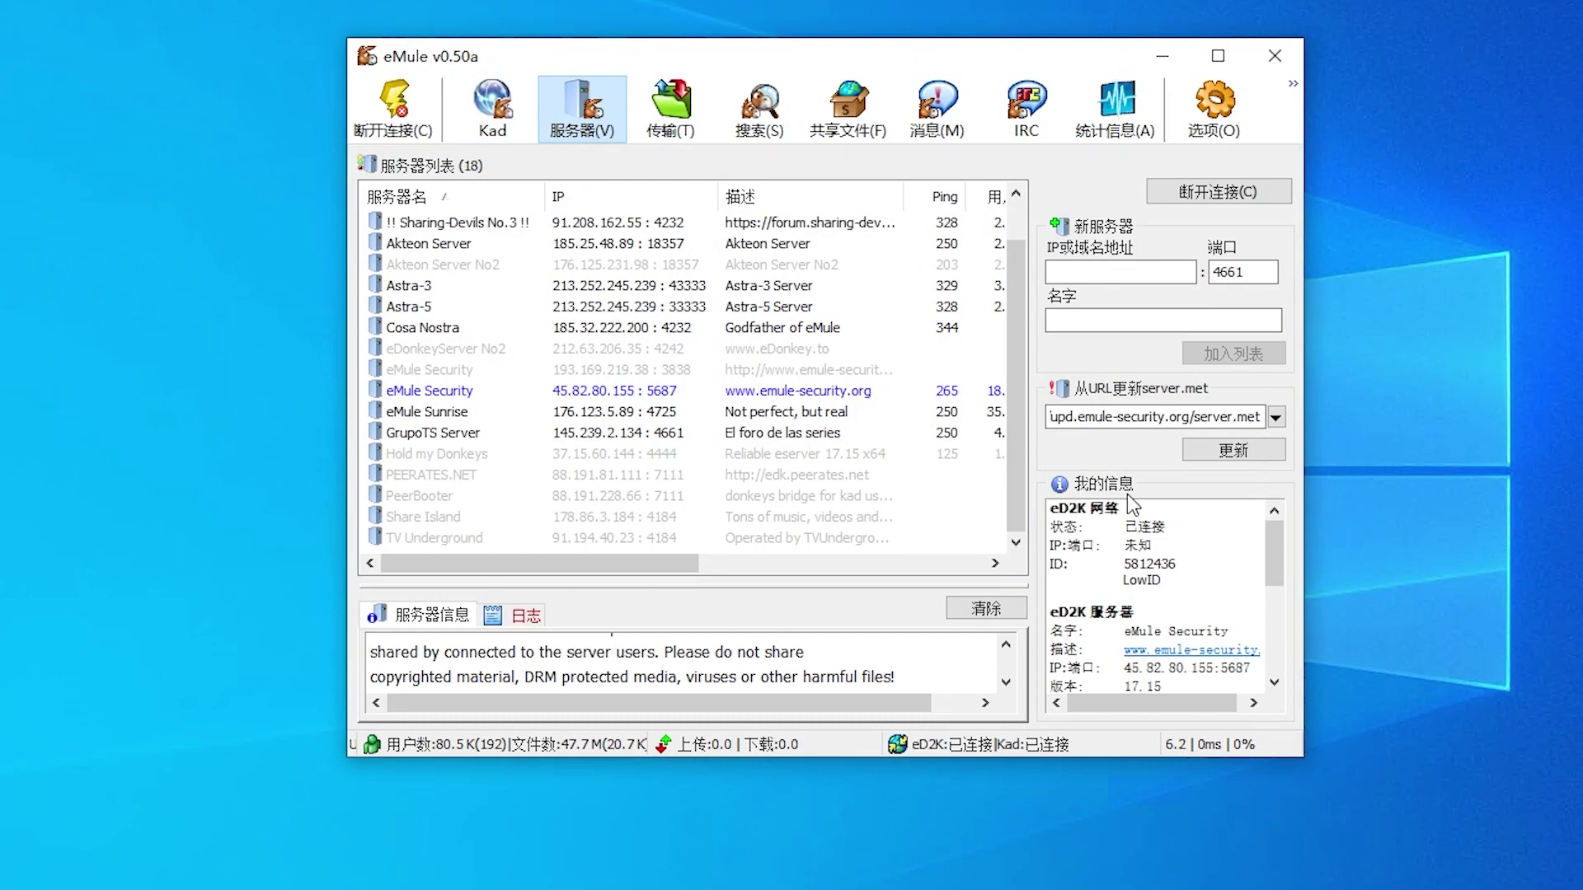
left_click_drag(1273, 550, 1273, 640)
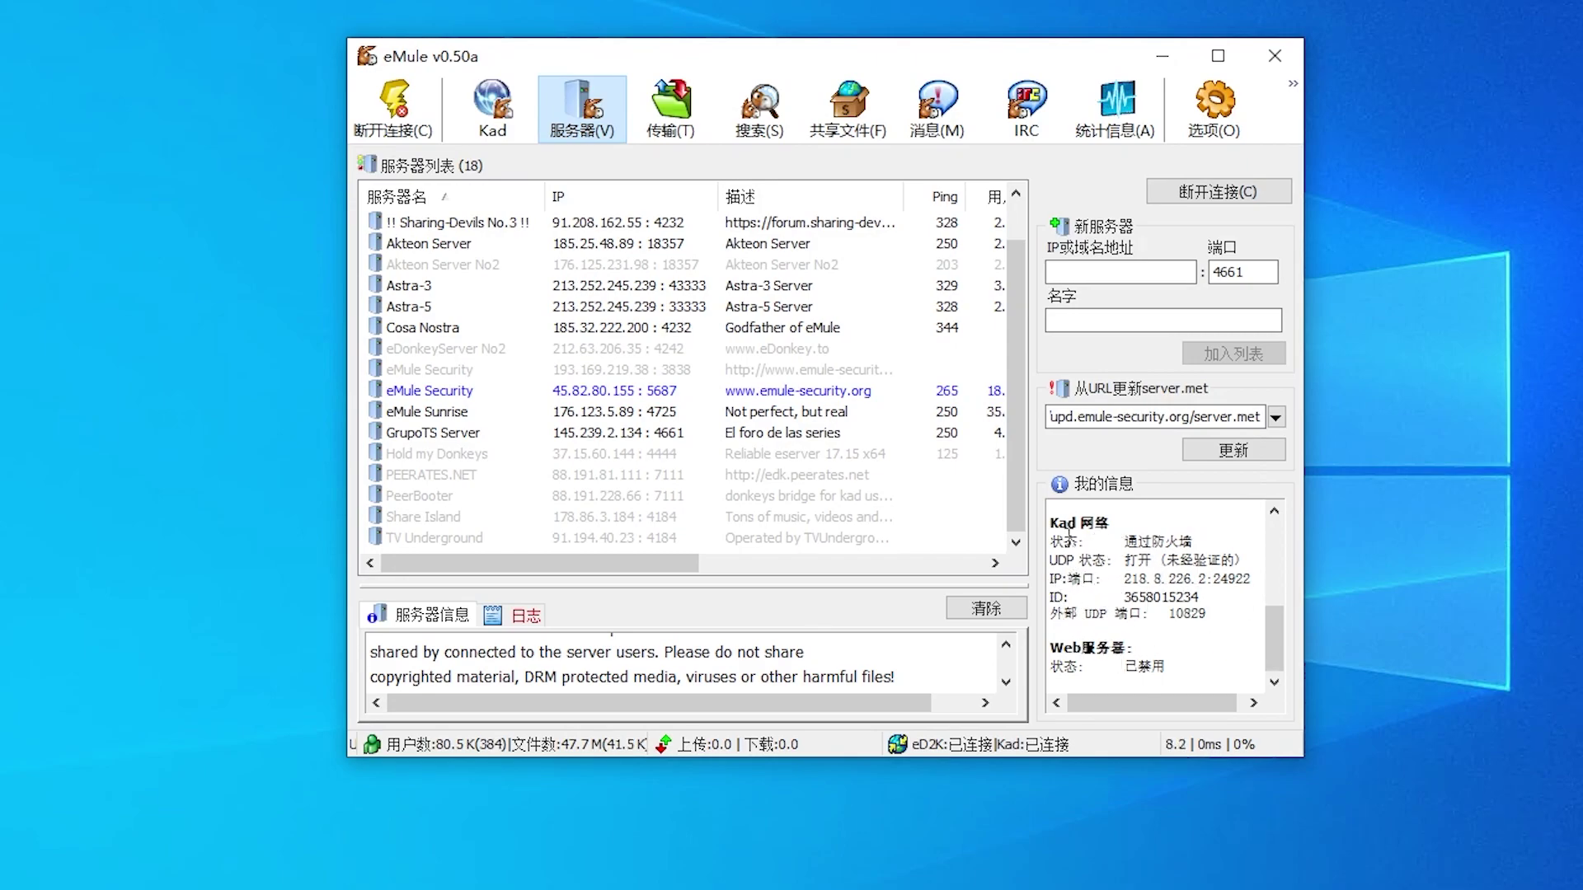
scroll(1268, 632, "up", 6)
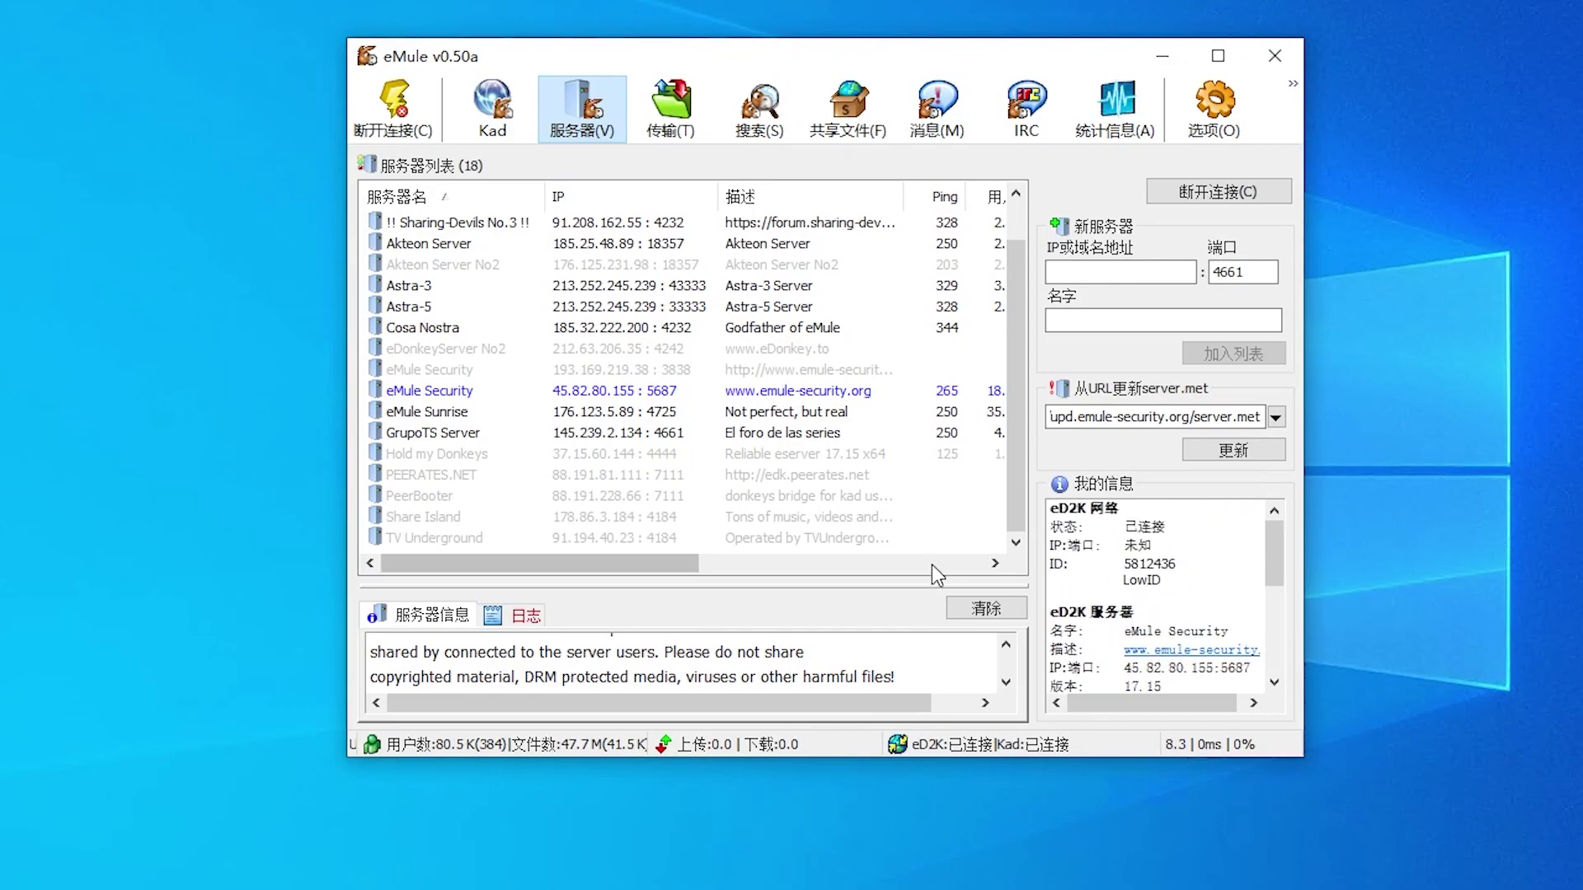
left_click(493, 112)
left_click(582, 111)
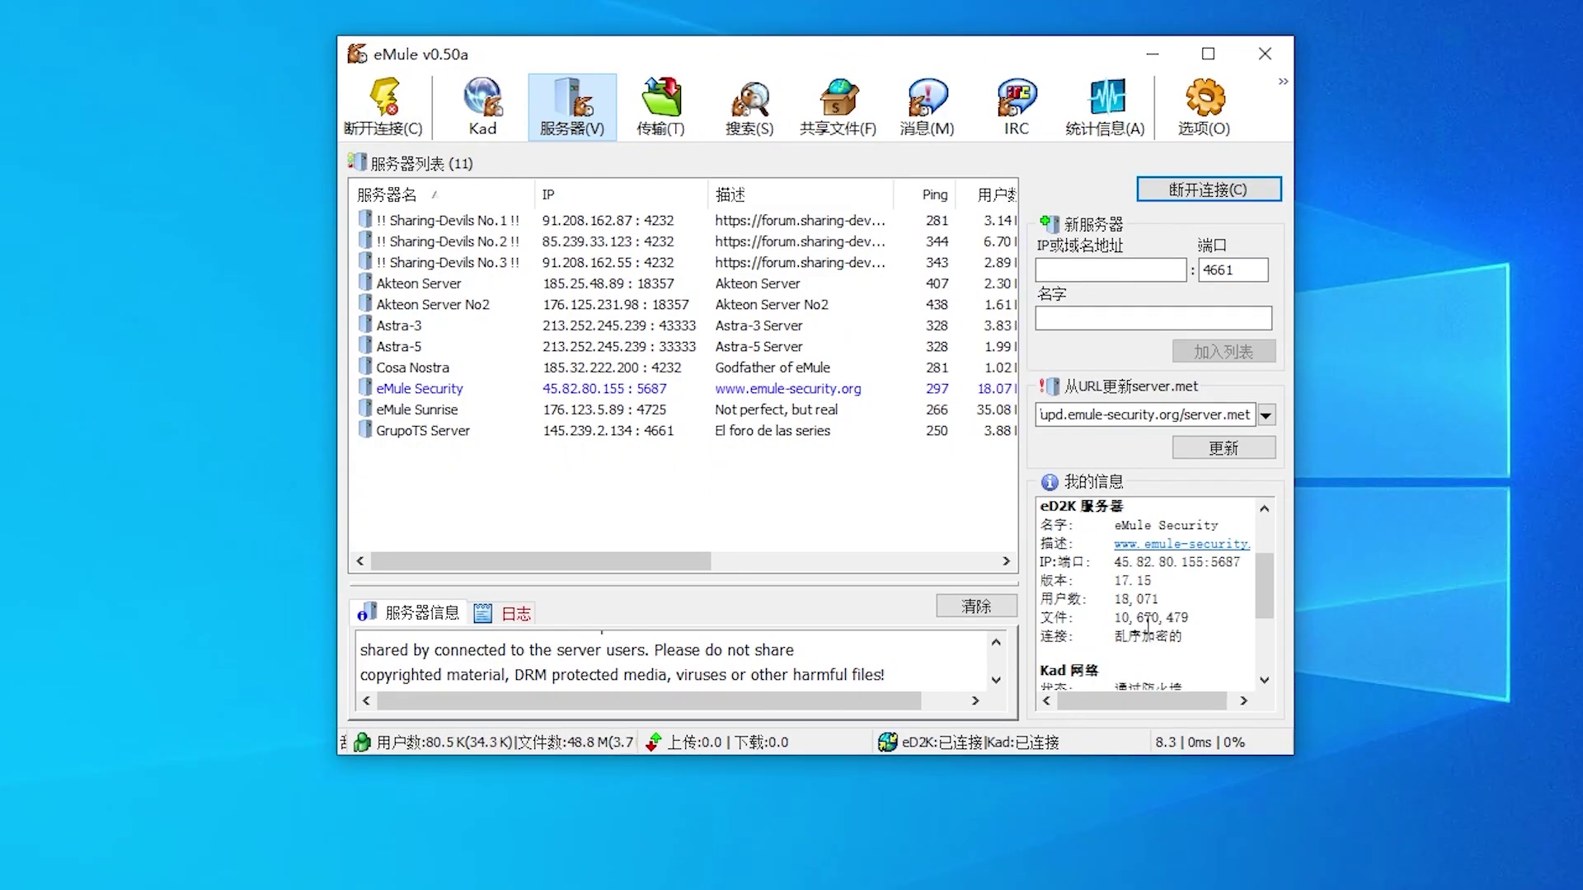
- In the general options, prevent the computer from entering standby while eMule is running, and apply the change
left_click(1206, 105)
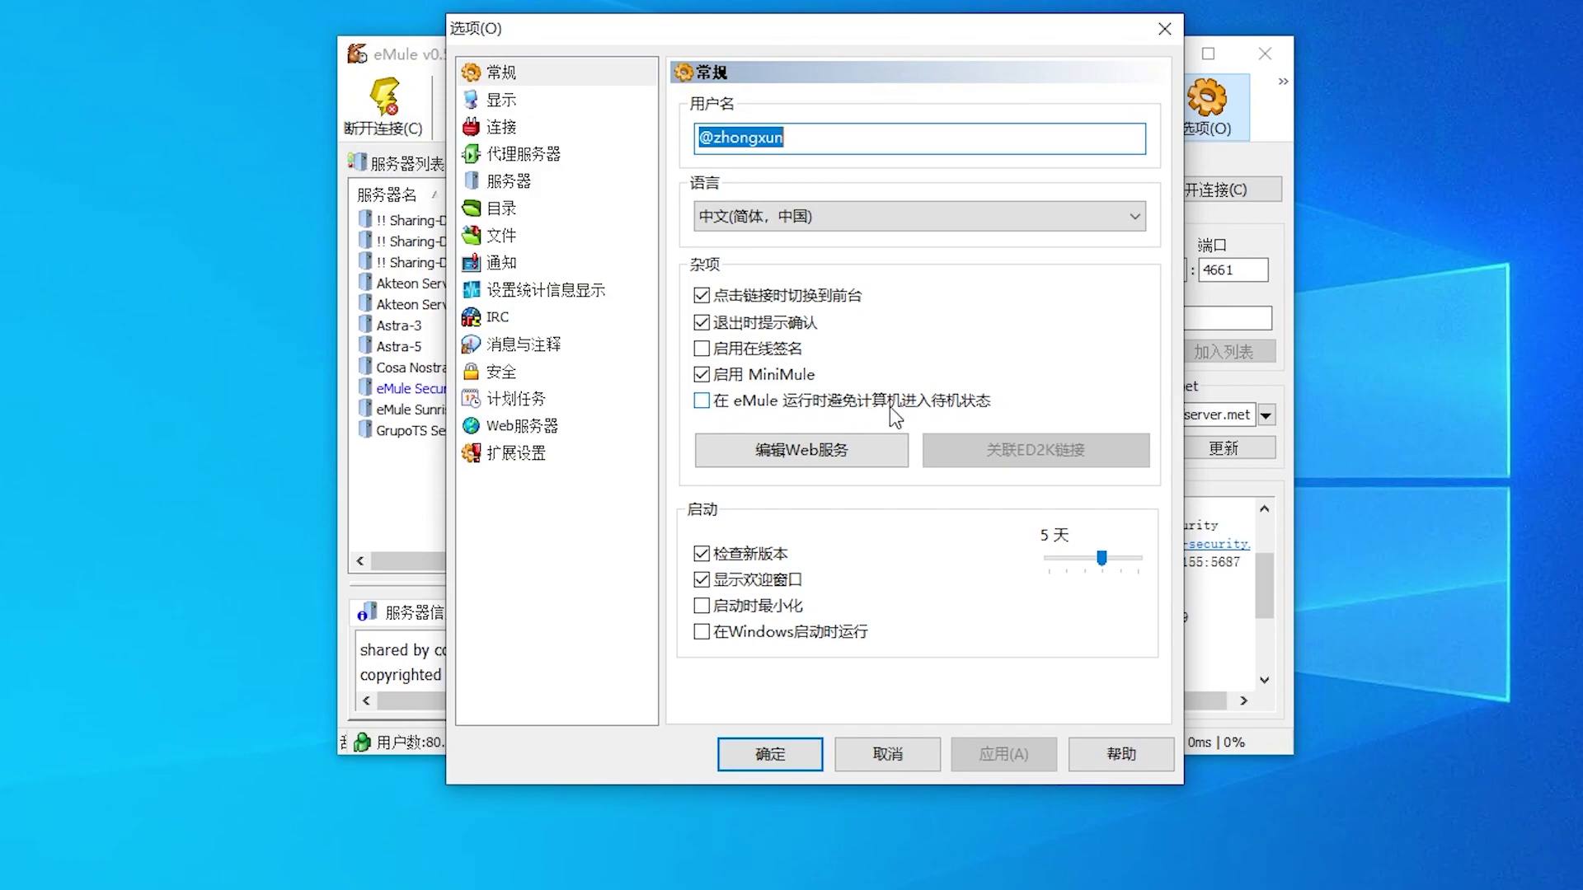
left_click(703, 402)
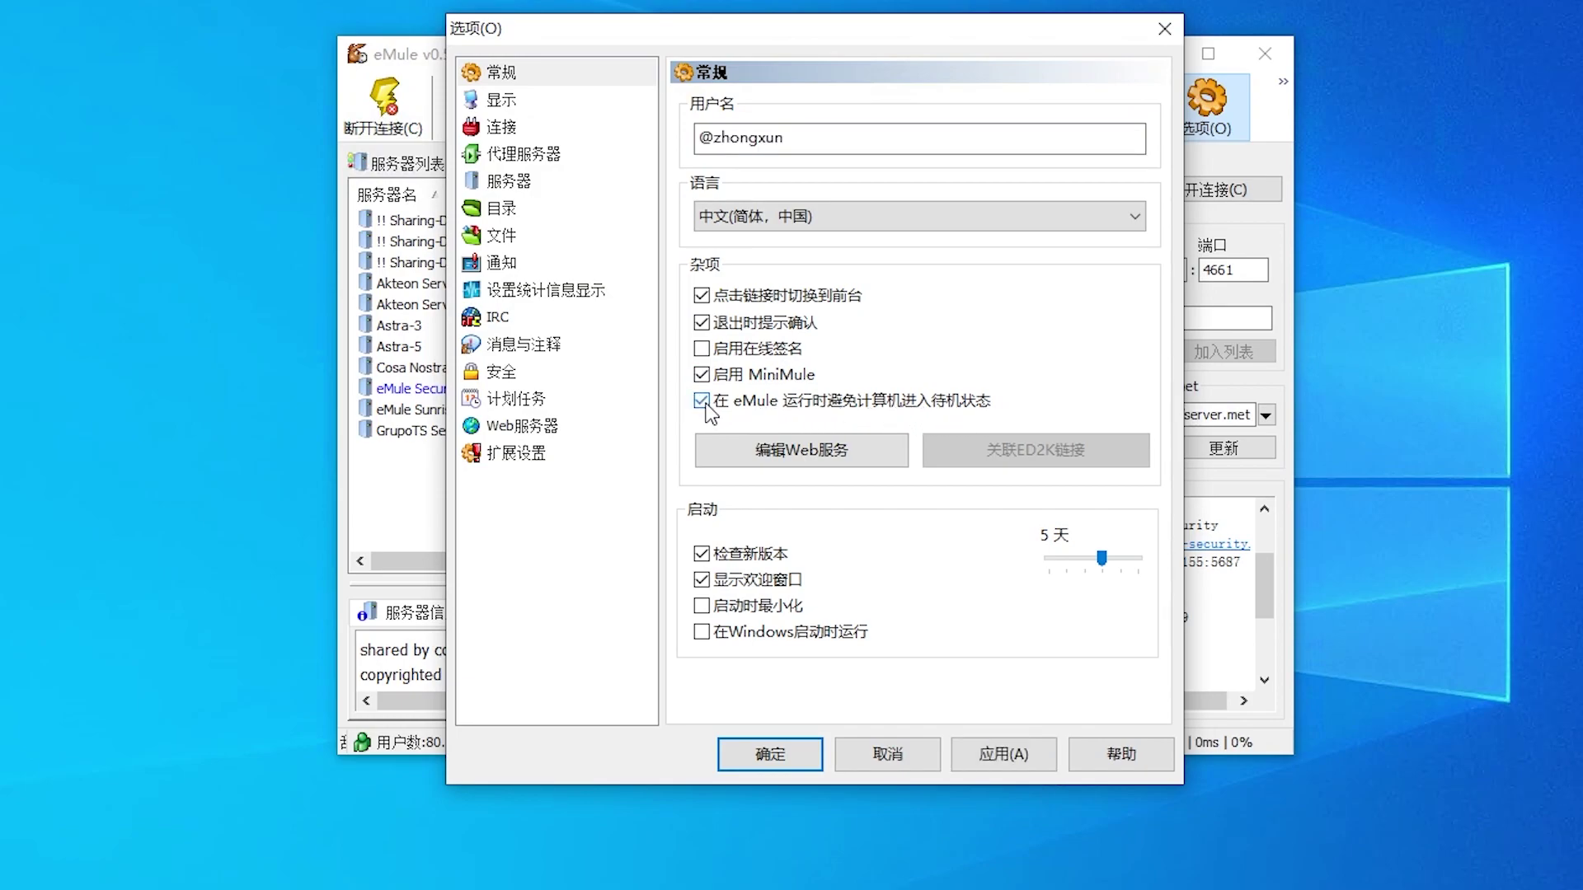
left_click(1000, 757)
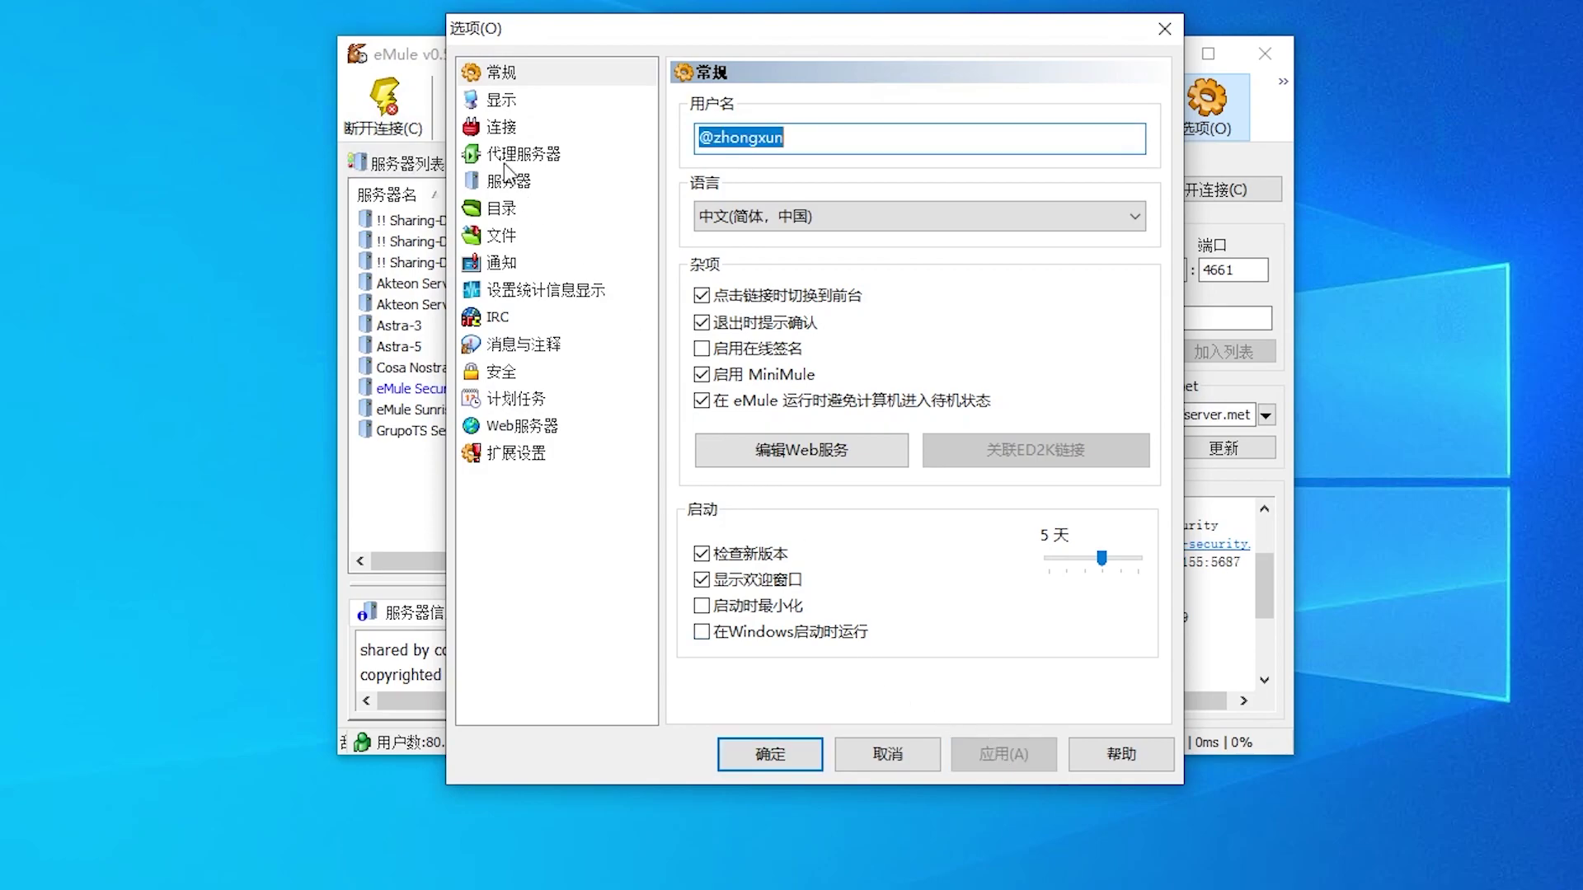
- In the connection options, set the download capacity to 1024000 KB/s and the upload capacity to 1024 KB/s
left_click(502, 132)
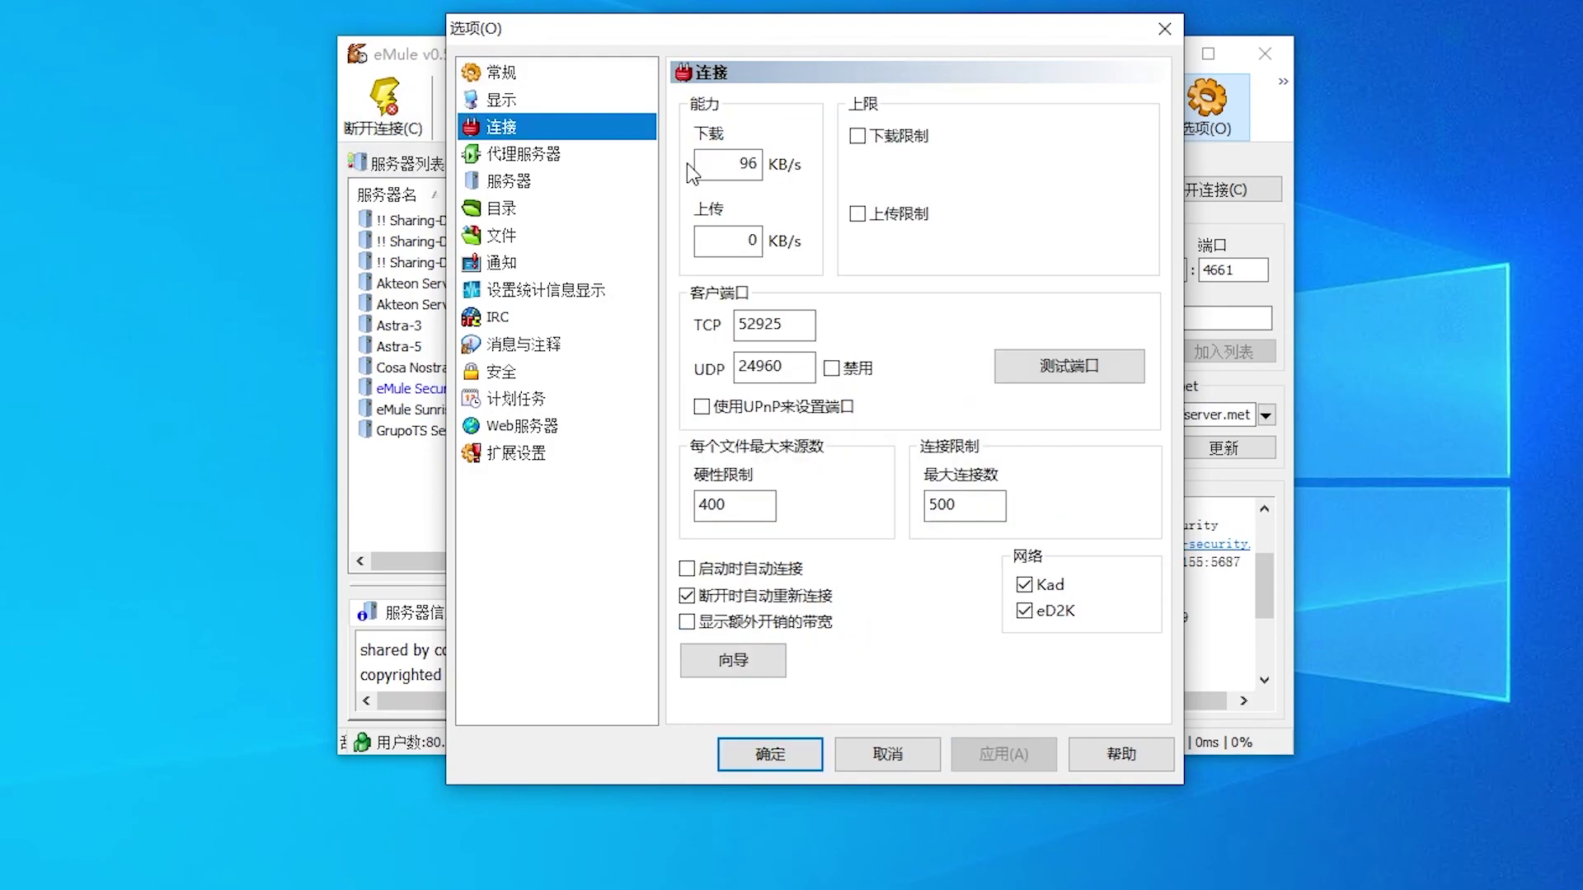
left_click_drag(736, 165, 767, 166)
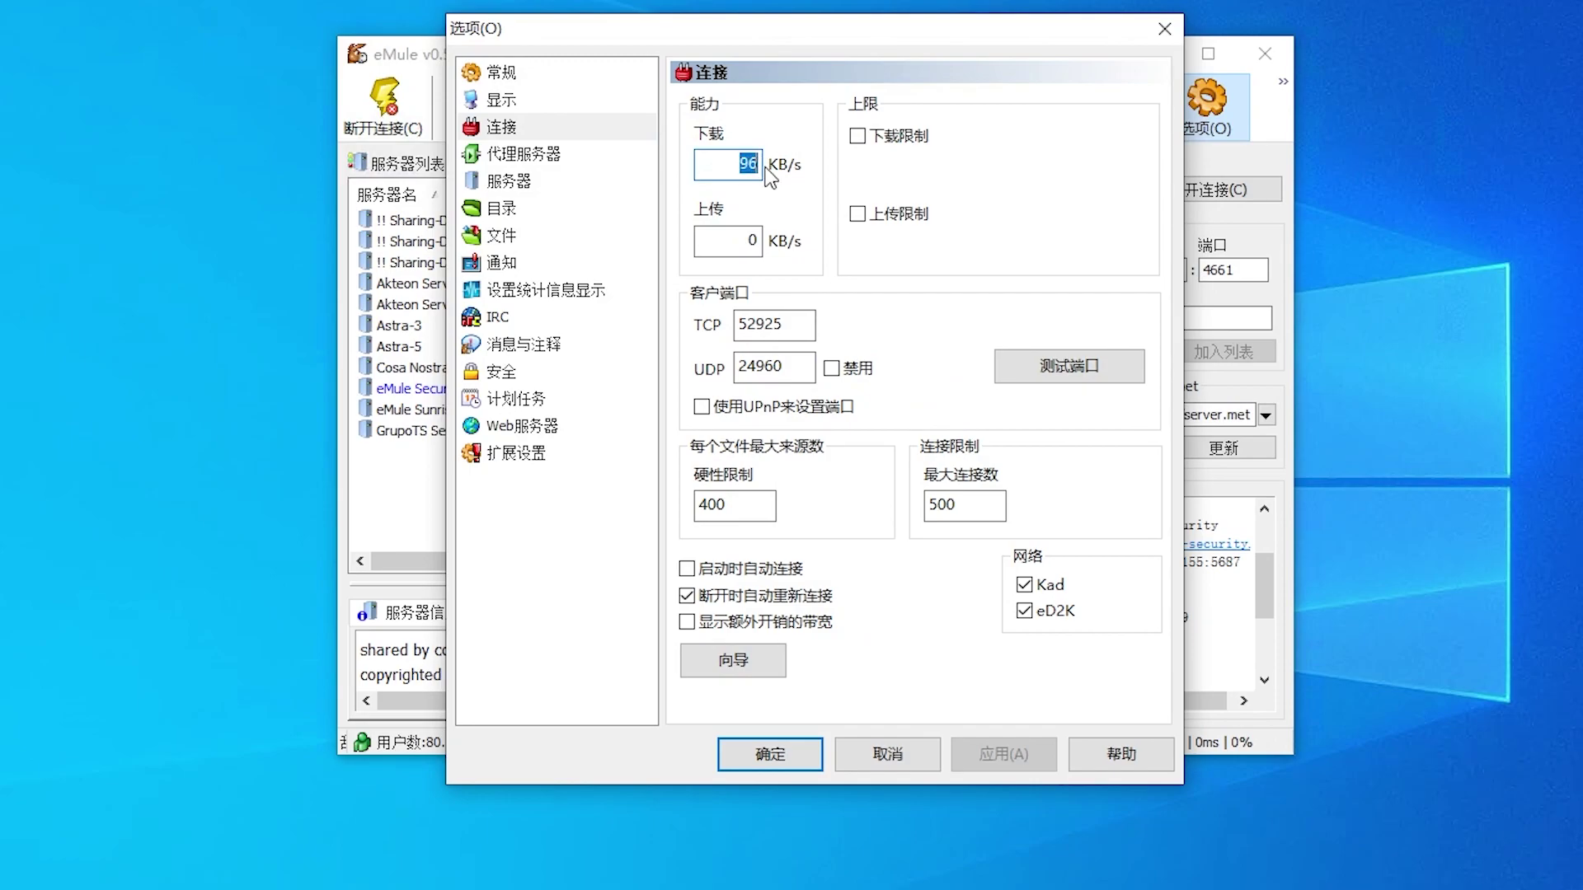
type("1024000")
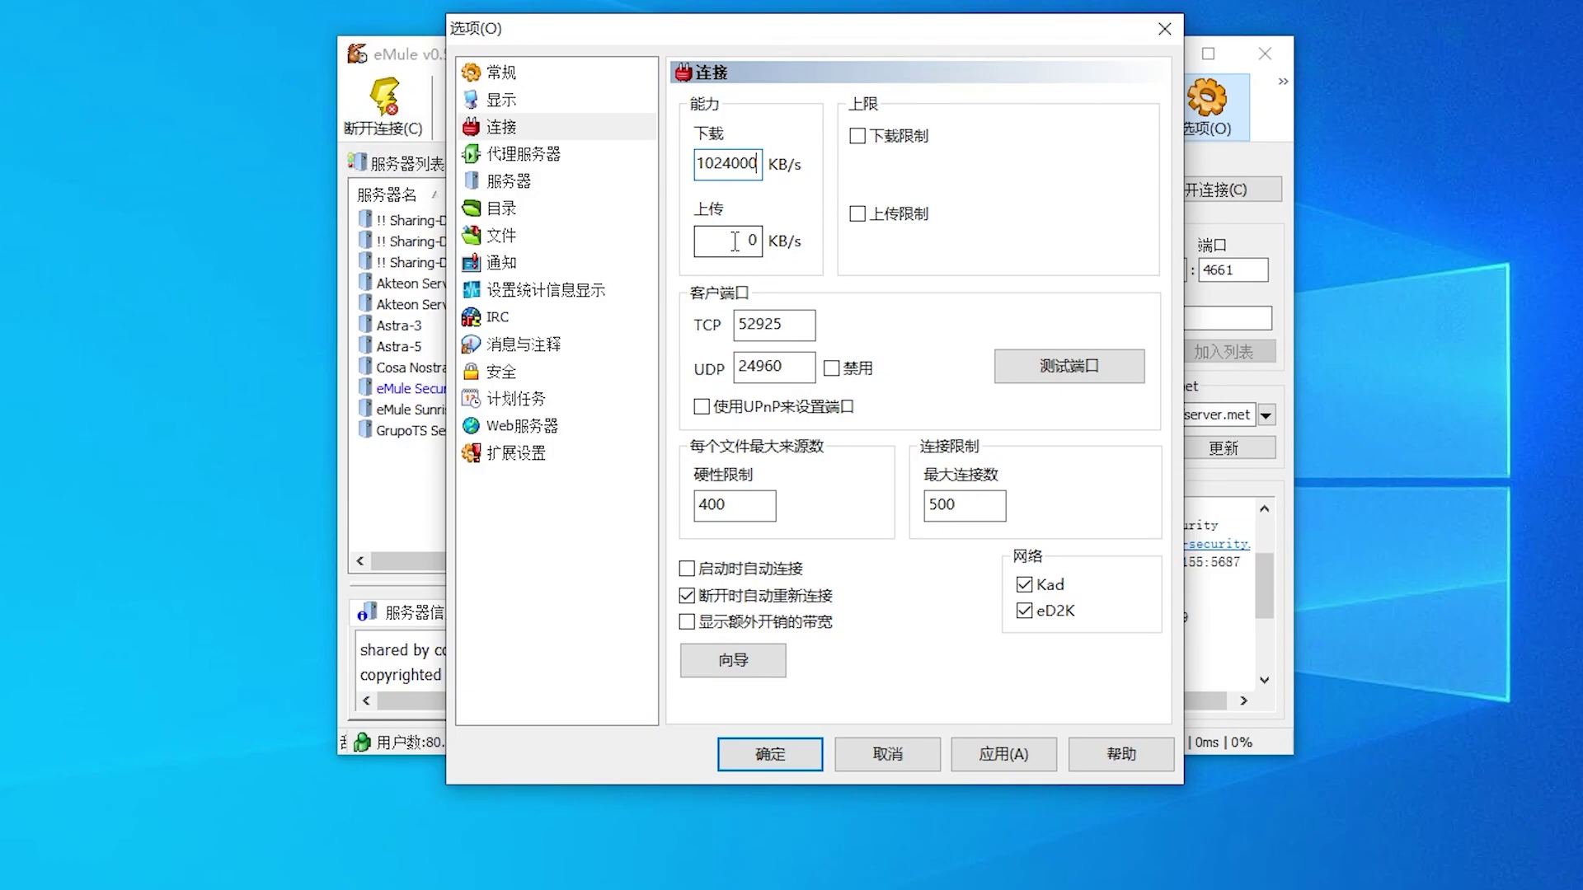
left_click_drag(735, 240, 757, 241)
type("1024")
- Enable the upload limit, apply the connection settings, and raise the limit to about 807 KB/s
left_click(858, 215)
left_click_drag(1139, 244, 1066, 244)
left_click_drag(939, 241, 1140, 245)
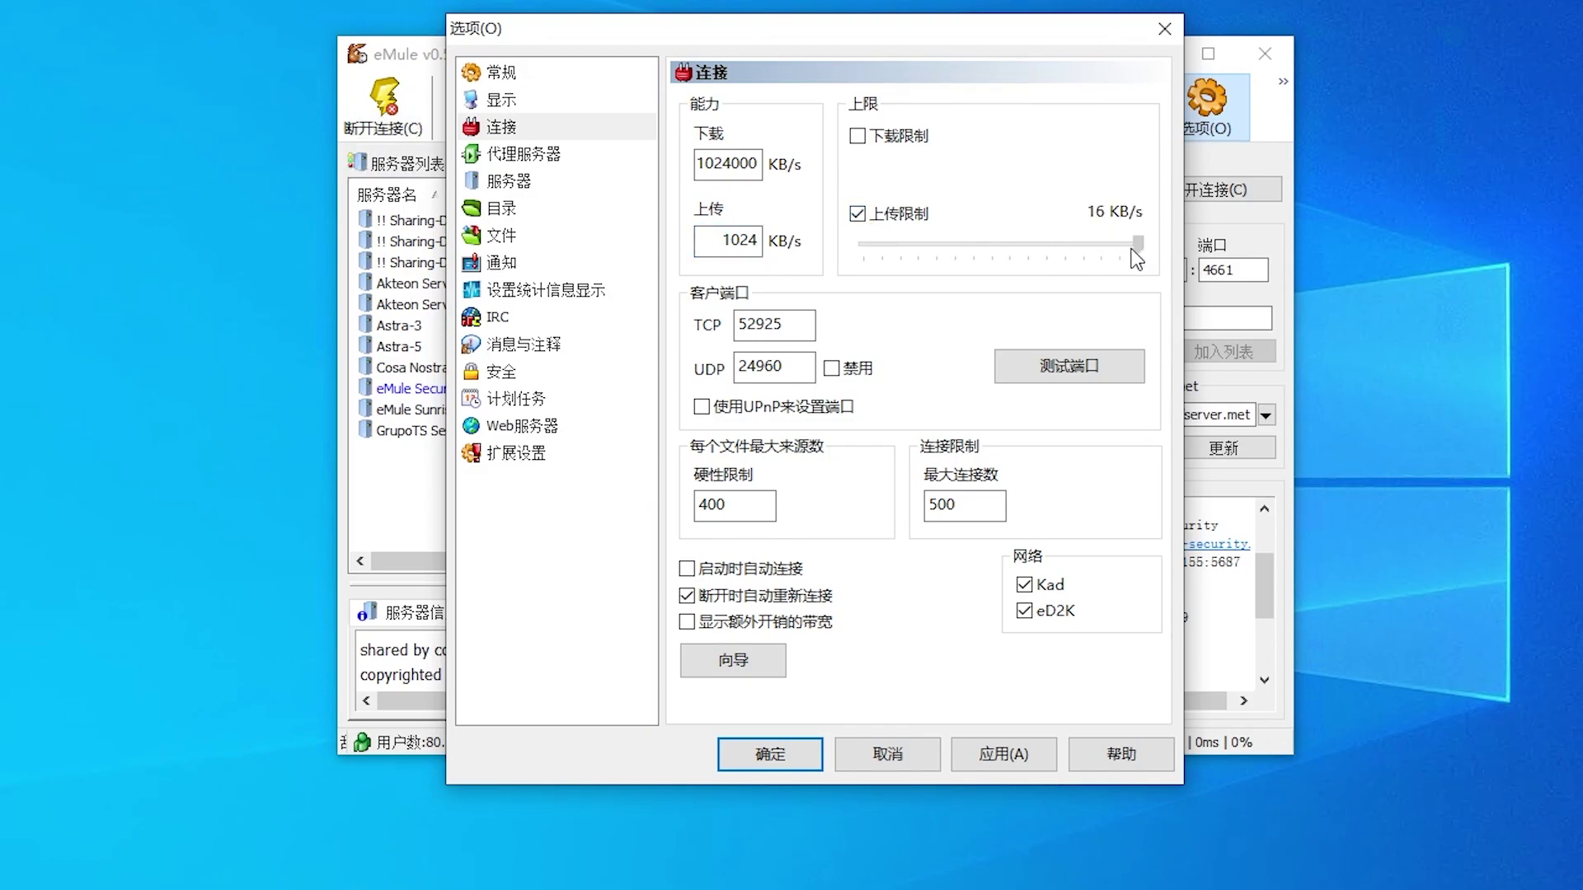
left_click(1008, 762)
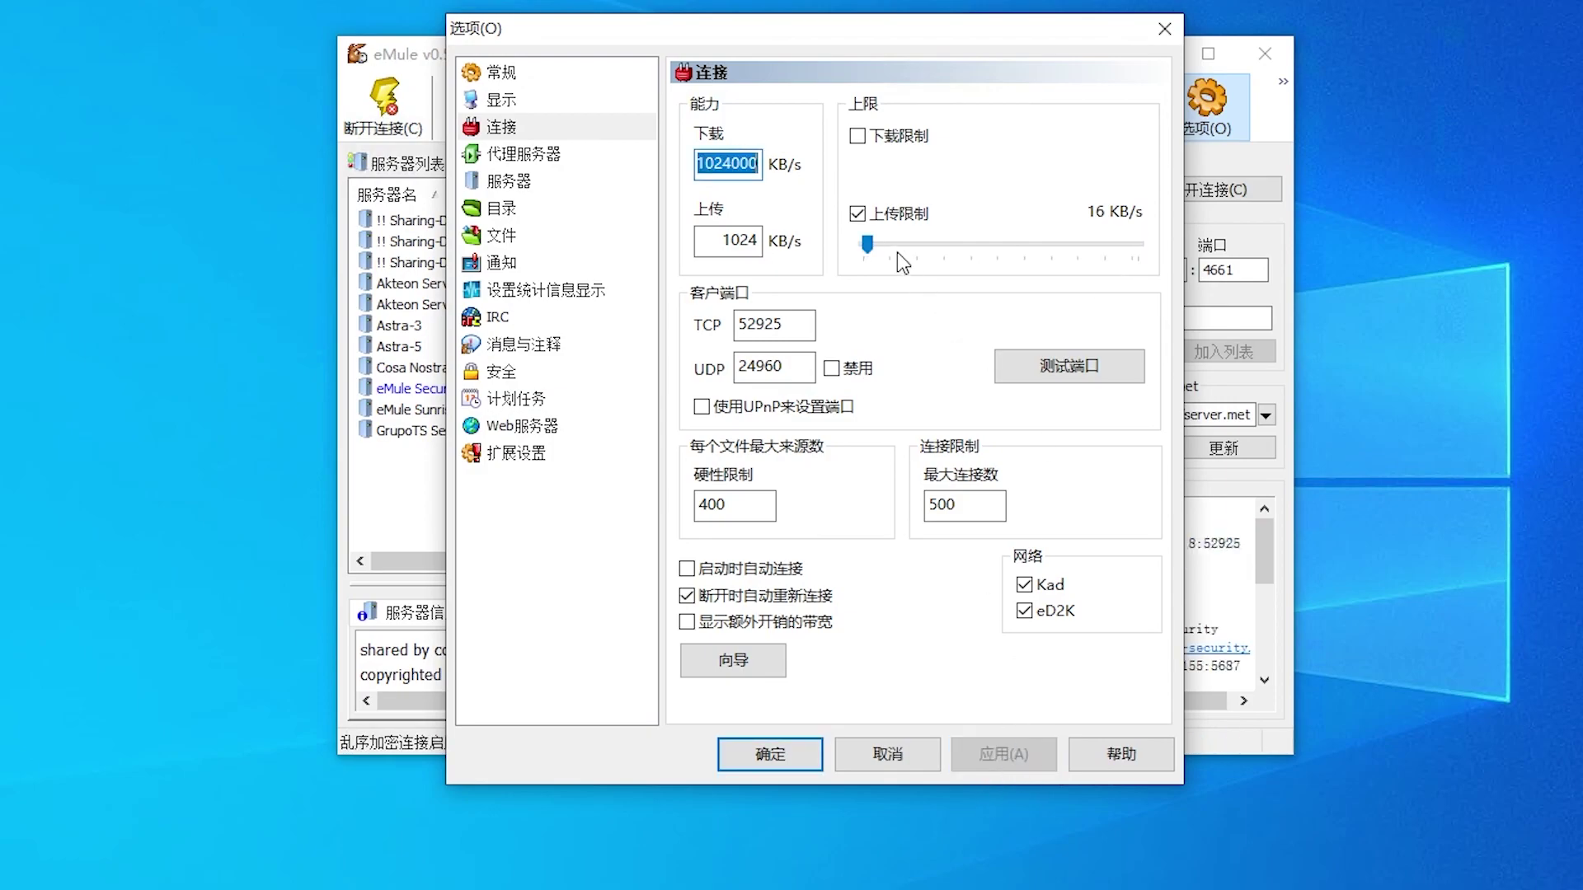
left_click_drag(864, 244, 1081, 245)
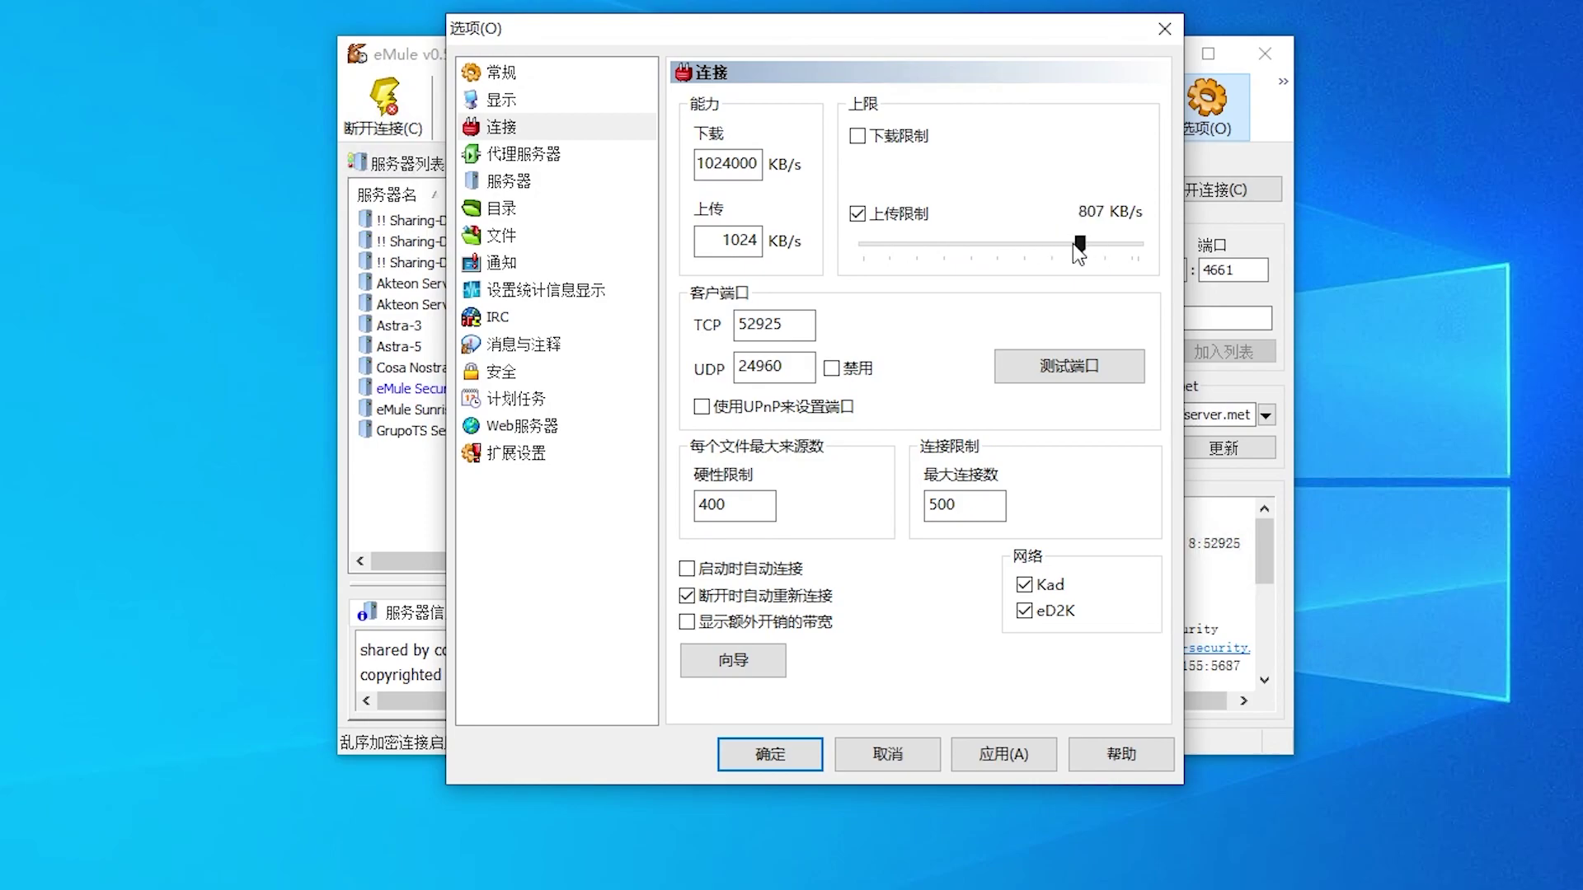
- In the server options, remove dead servers after 6 retries, enable server list auto-update at startup and safe connect, and apply
left_click(520, 187)
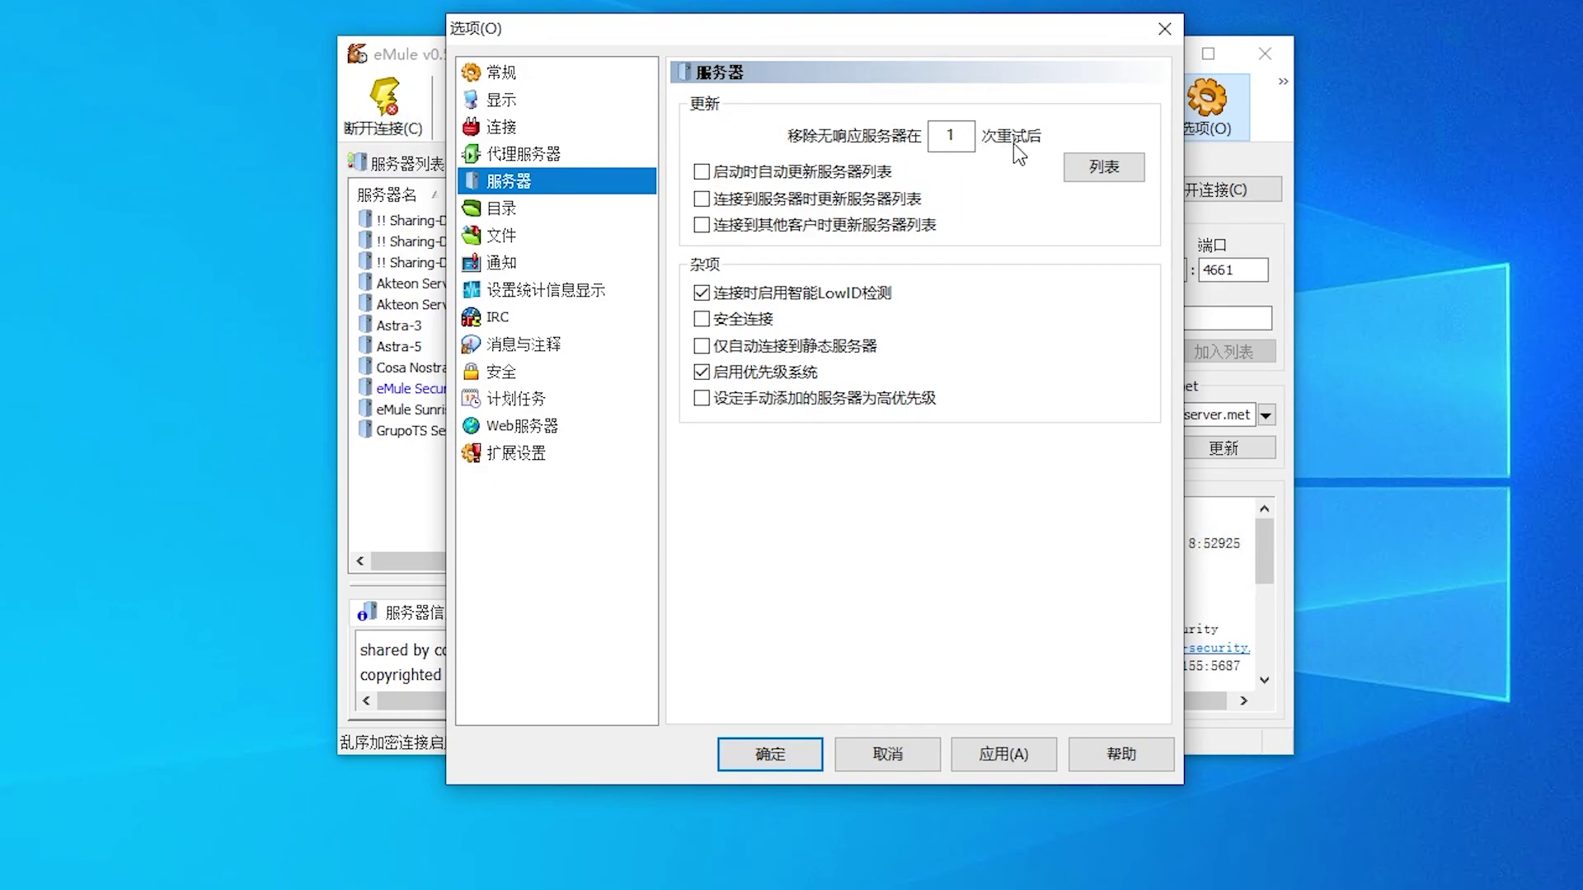
left_click_drag(970, 140, 933, 149)
type("6")
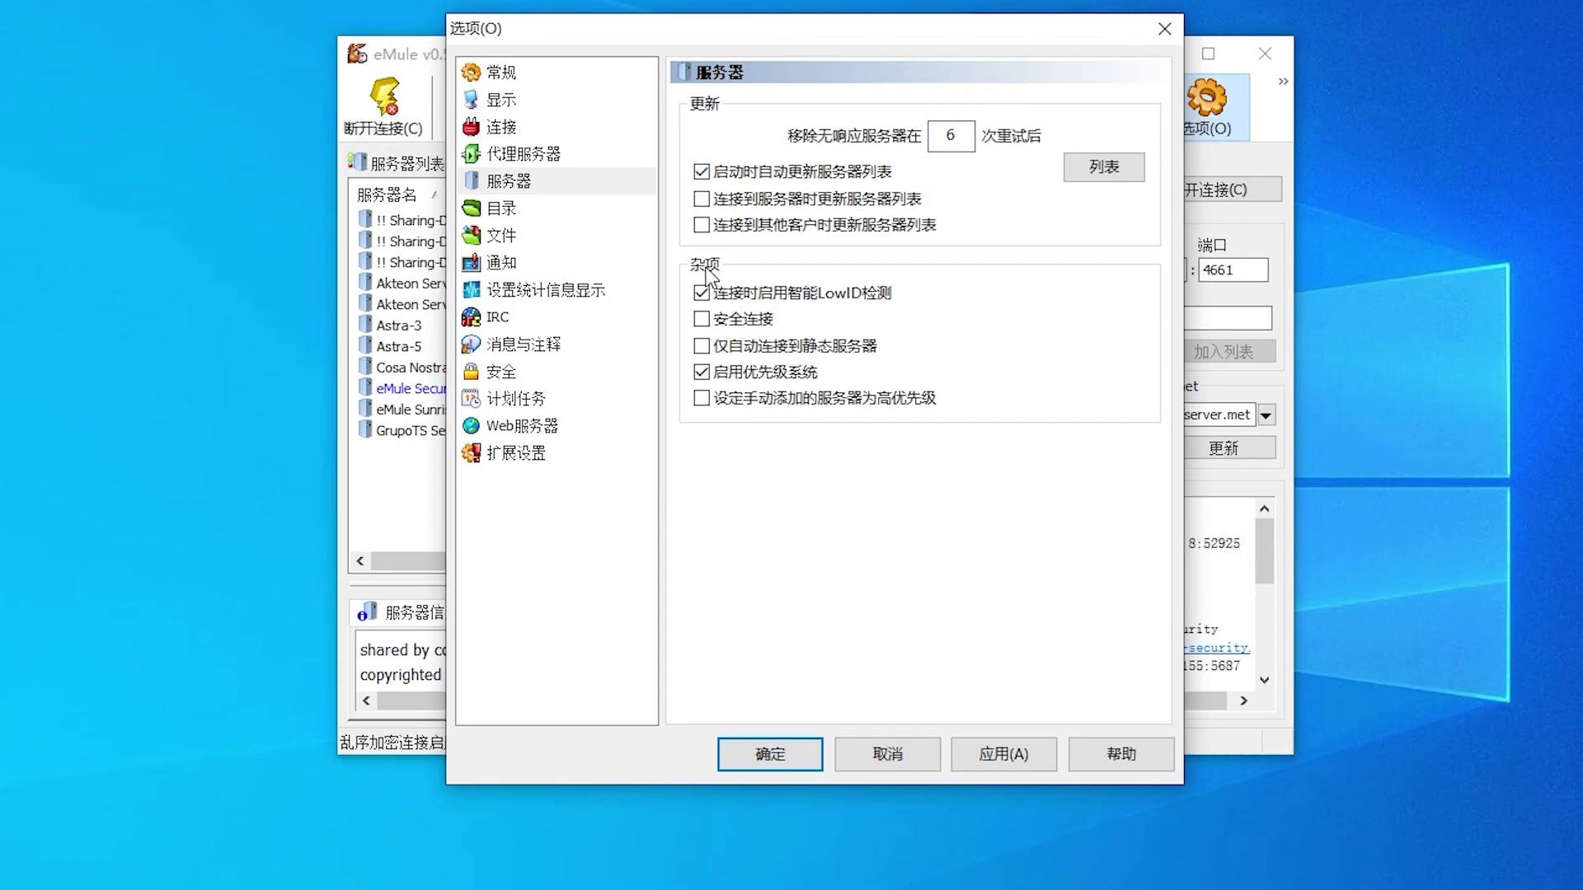
left_click(707, 321)
left_click(1006, 757)
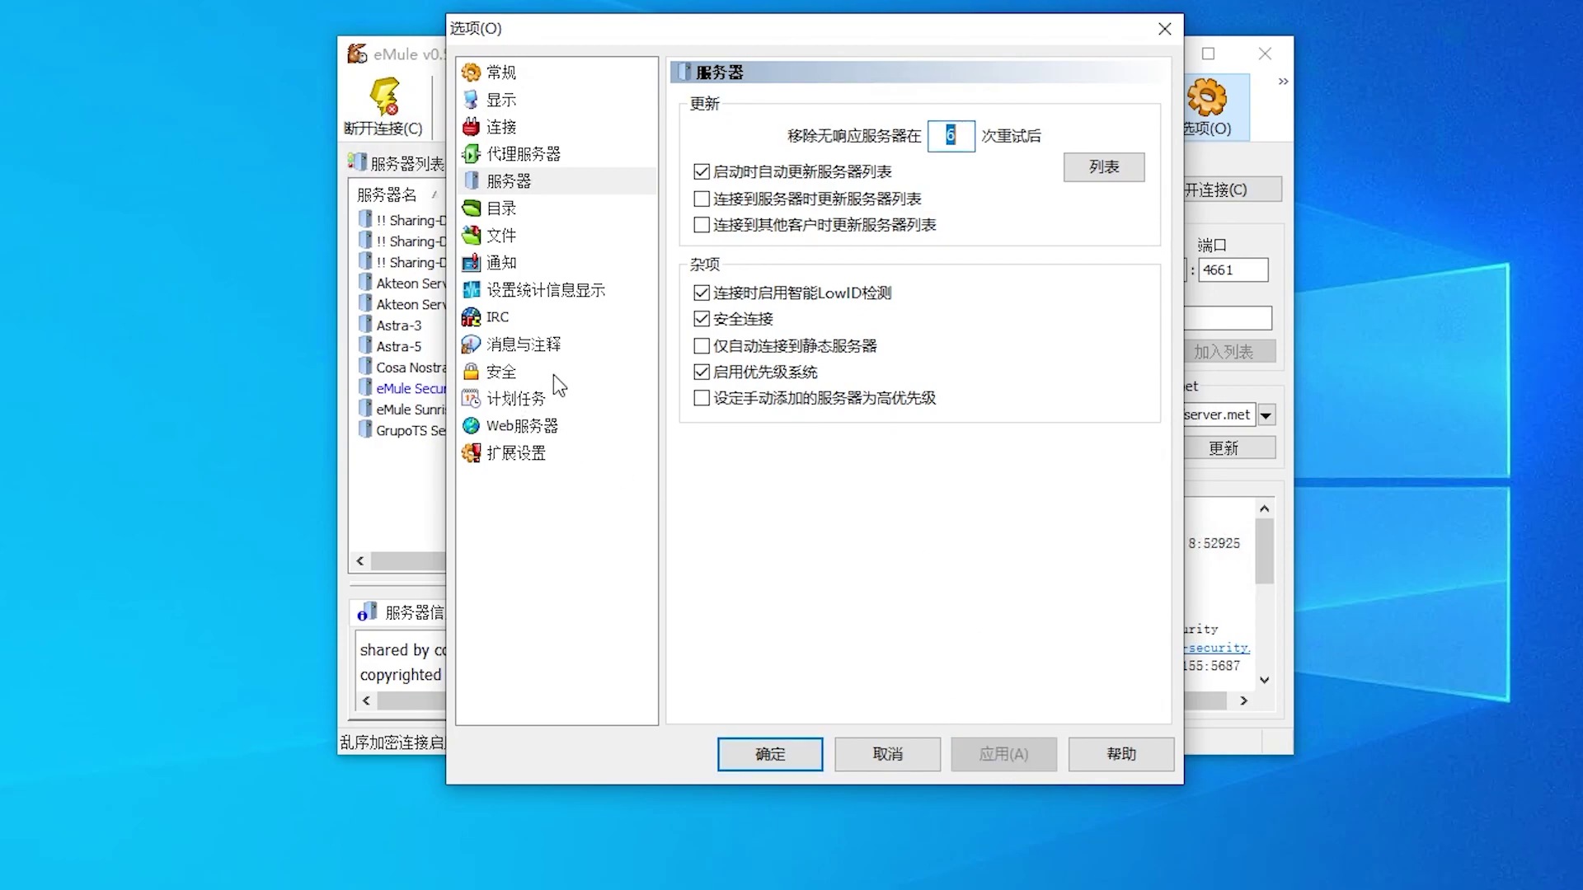
- In the security options, enable IP filtering for servers as well
left_click(515, 381)
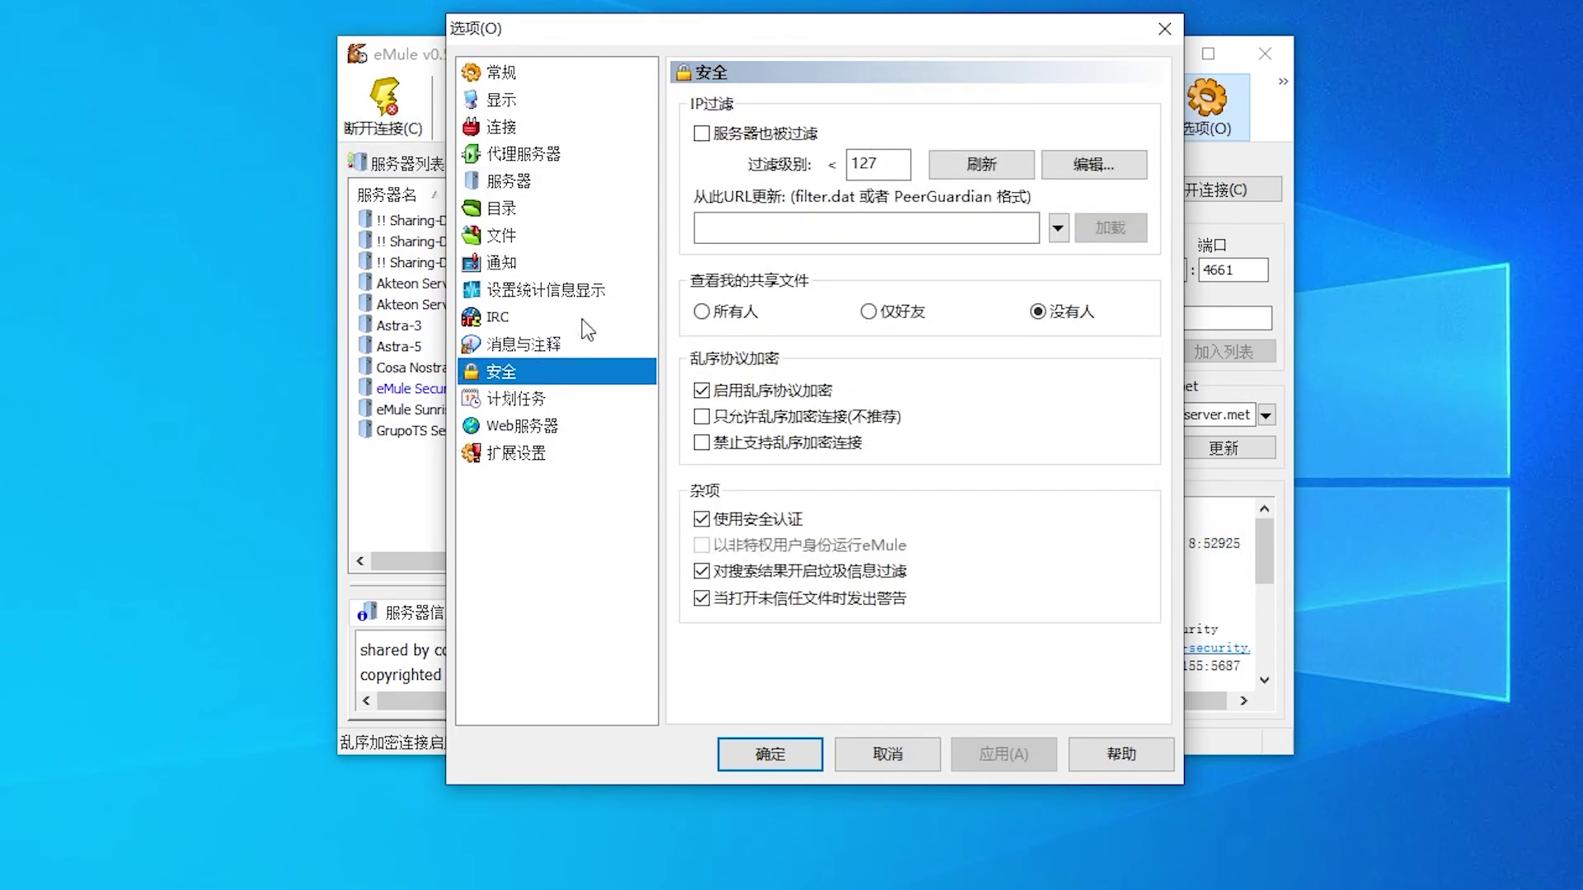
left_click(702, 135)
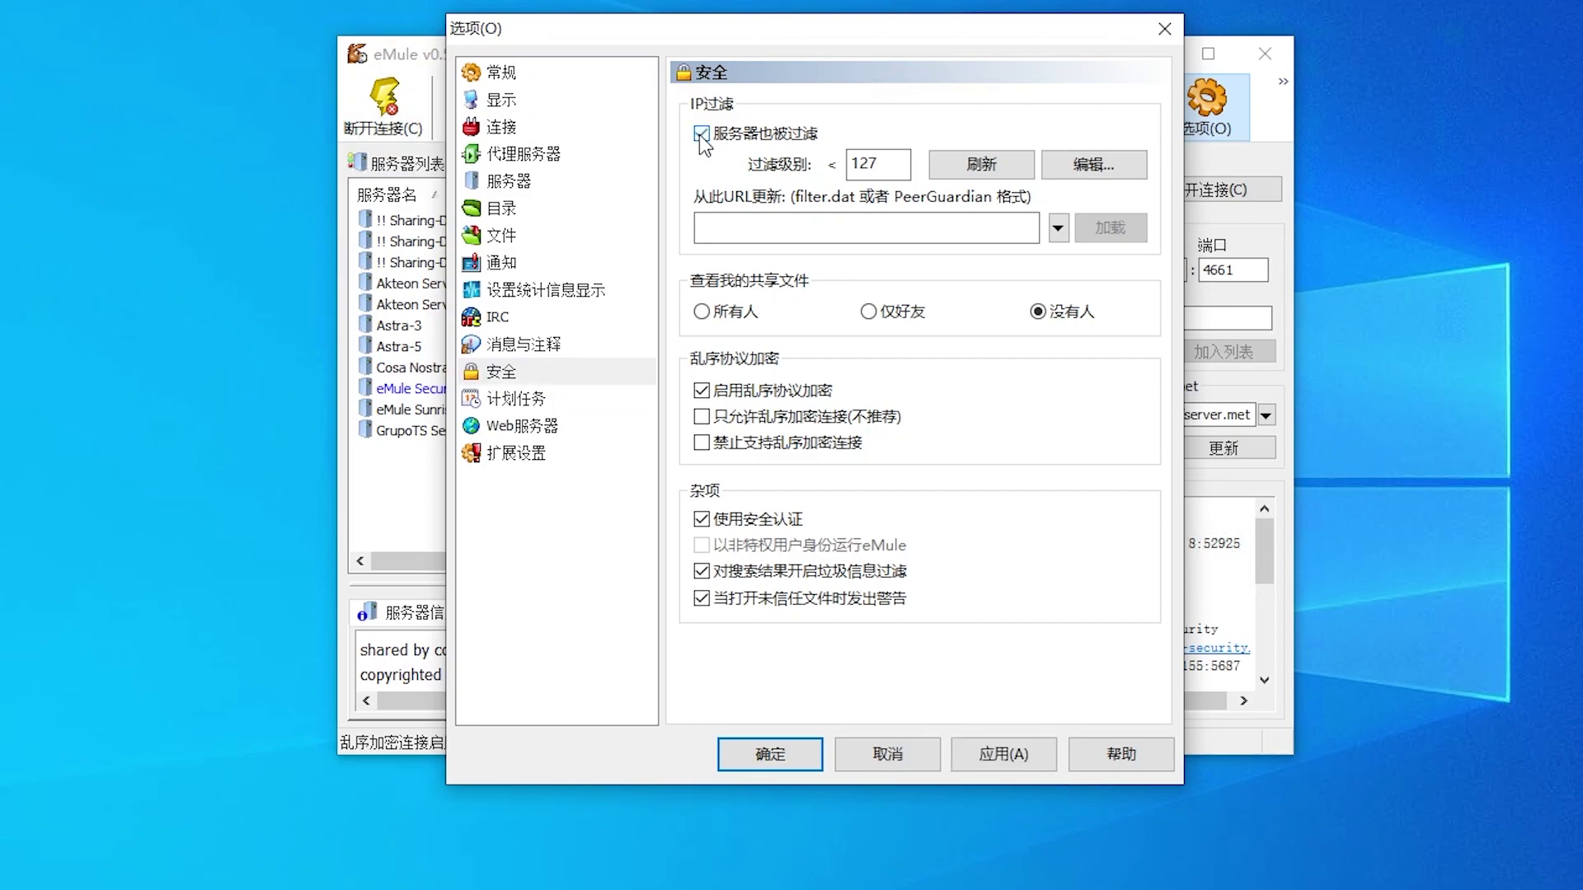
left_click(703, 222)
key("alt+Tab")
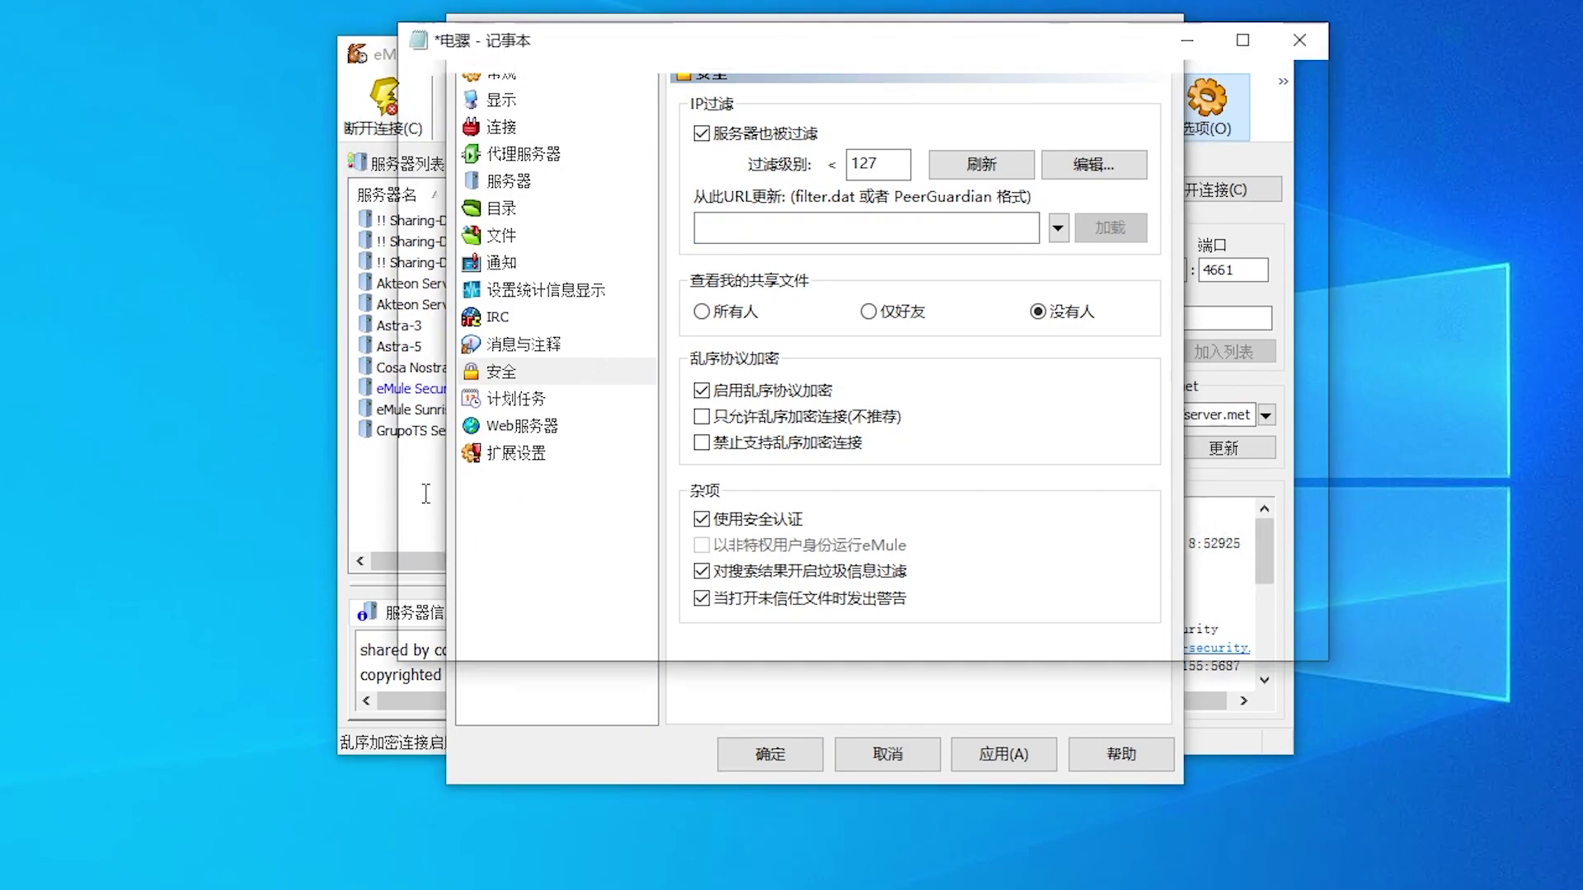
left_click_drag(797, 203, 387, 204)
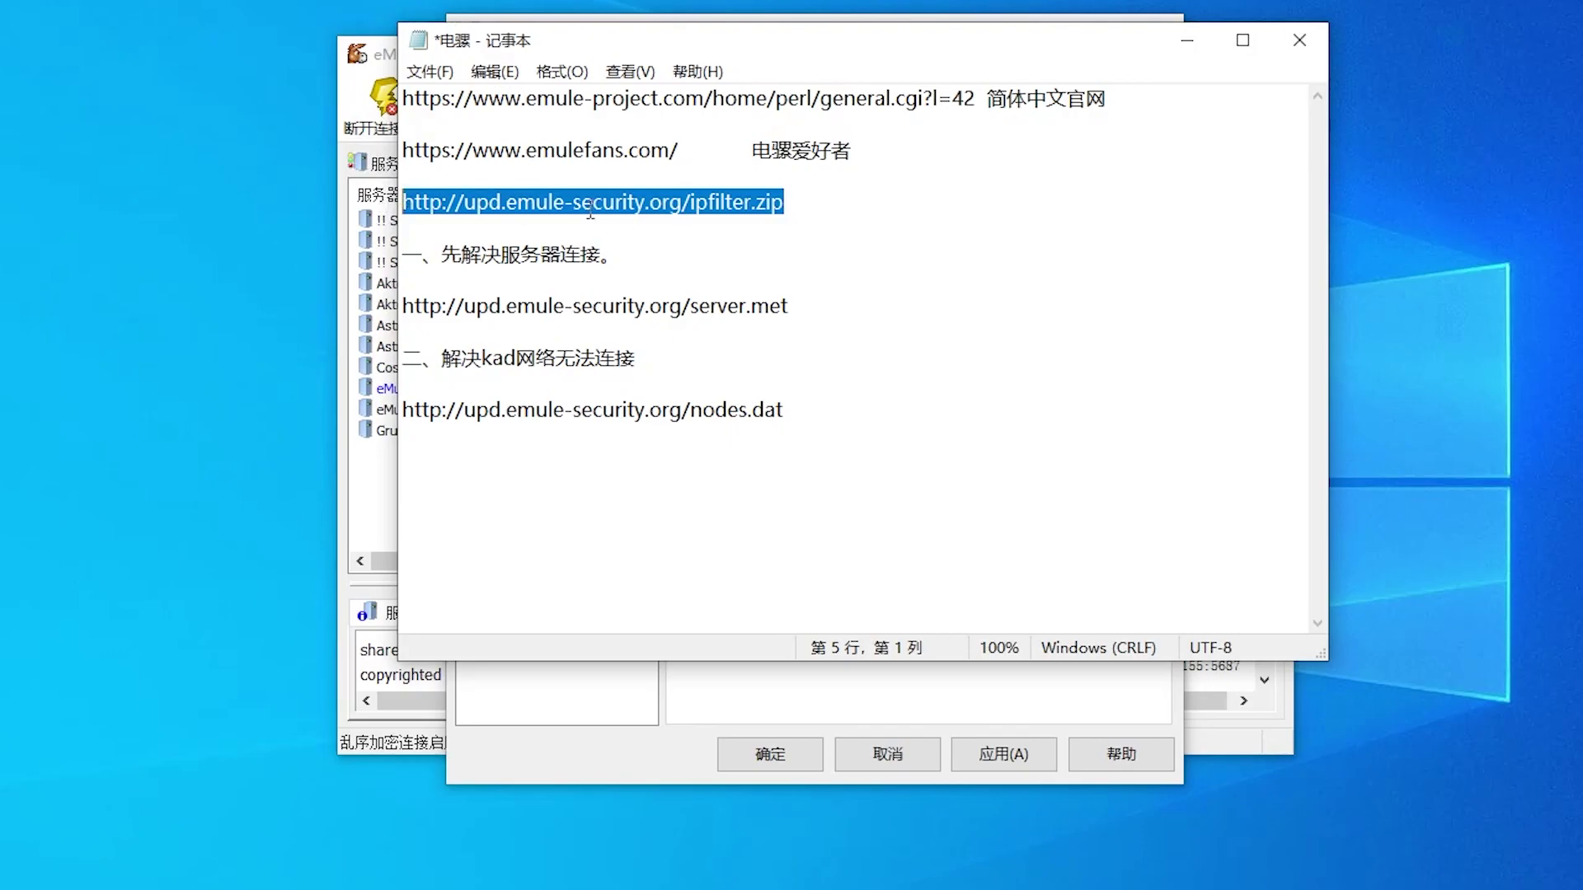
right_click(610, 205)
left_click(689, 285)
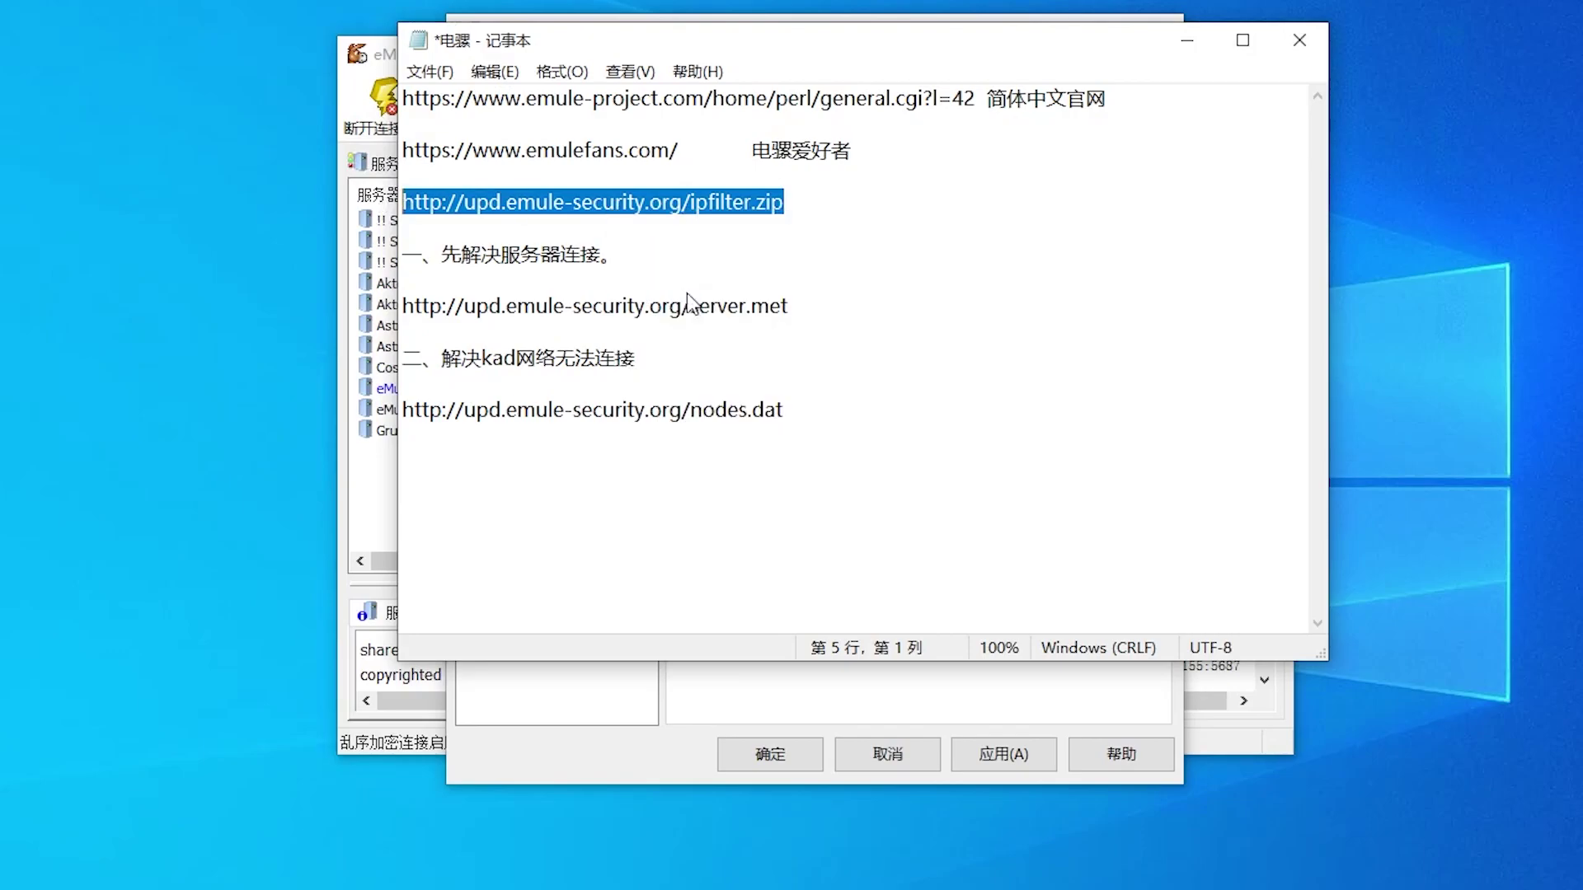
left_click(1189, 40)
right_click(778, 233)
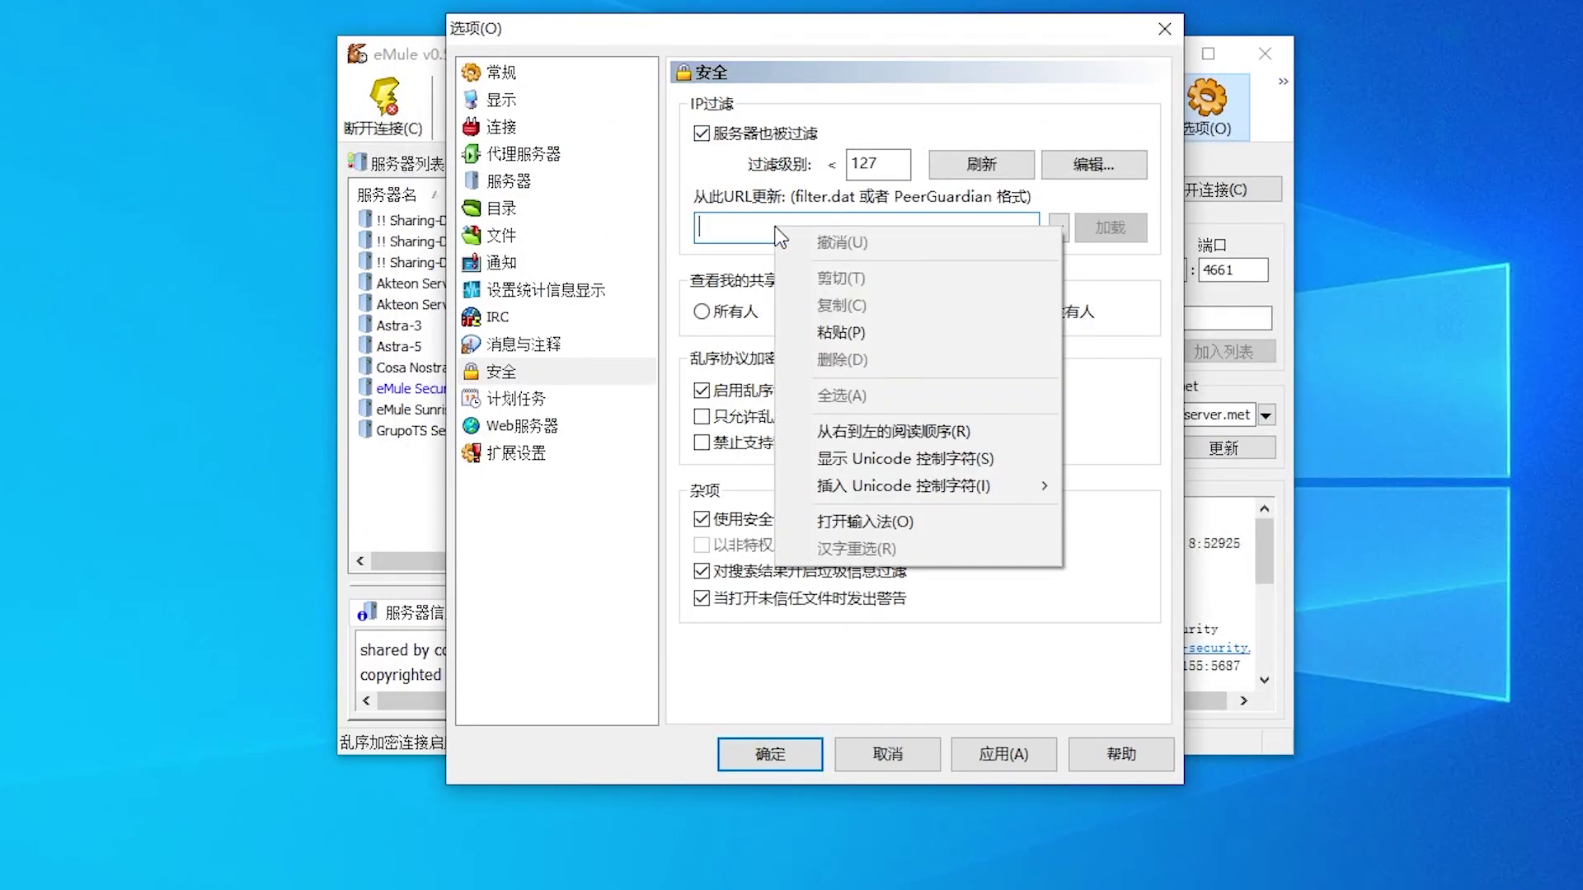
left_click(869, 330)
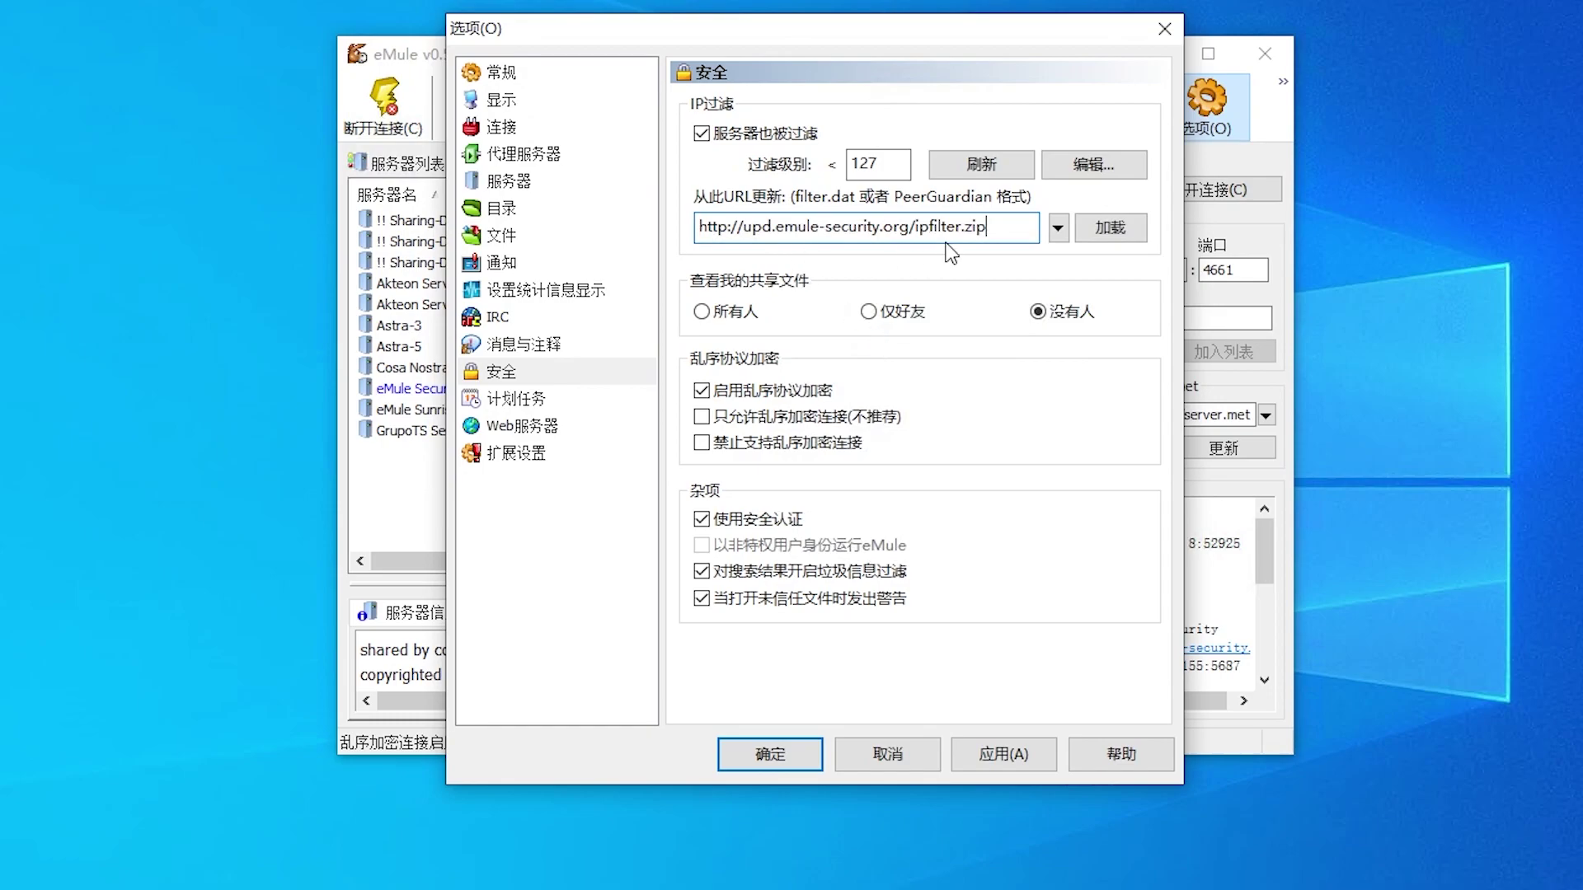
- Load the IP filter from the entered URL, apply and close the options, and minimize eMule
left_click(1113, 231)
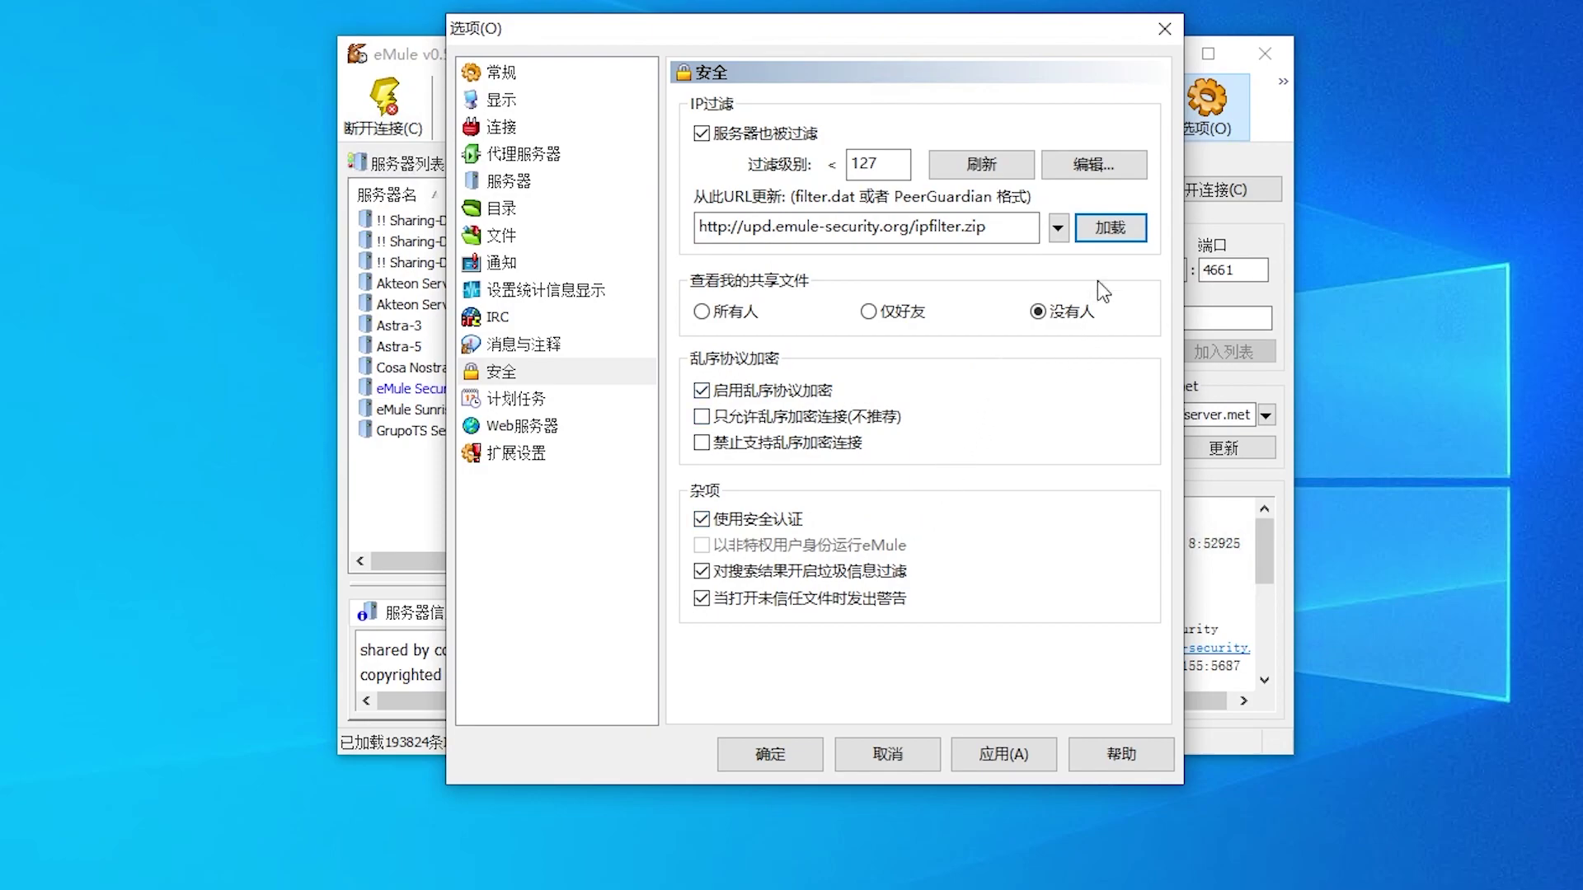
left_click(1014, 756)
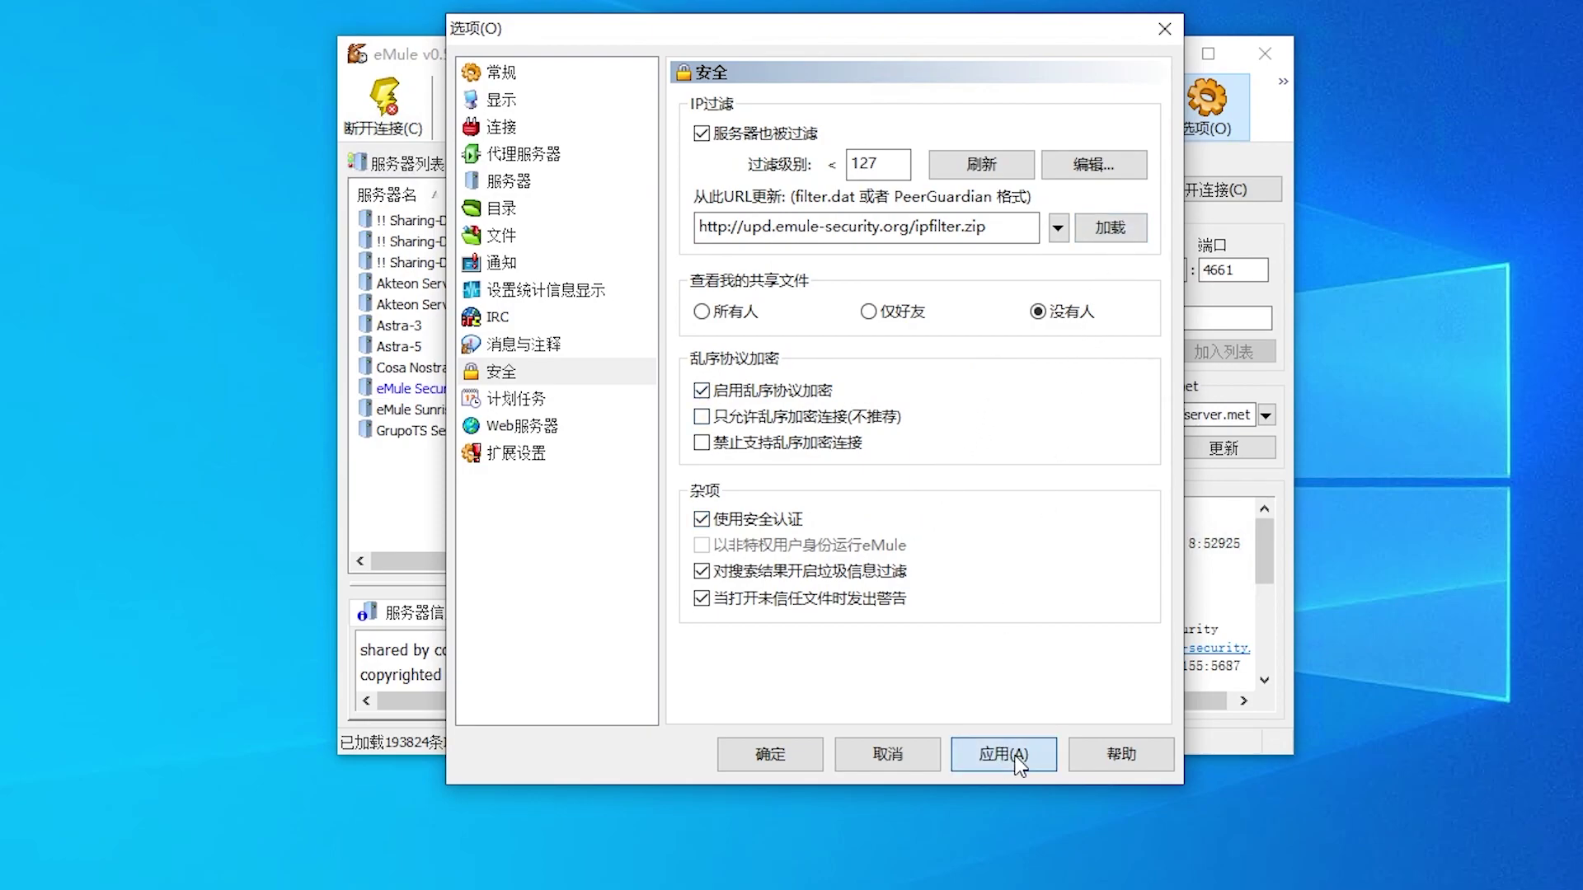
left_click(767, 755)
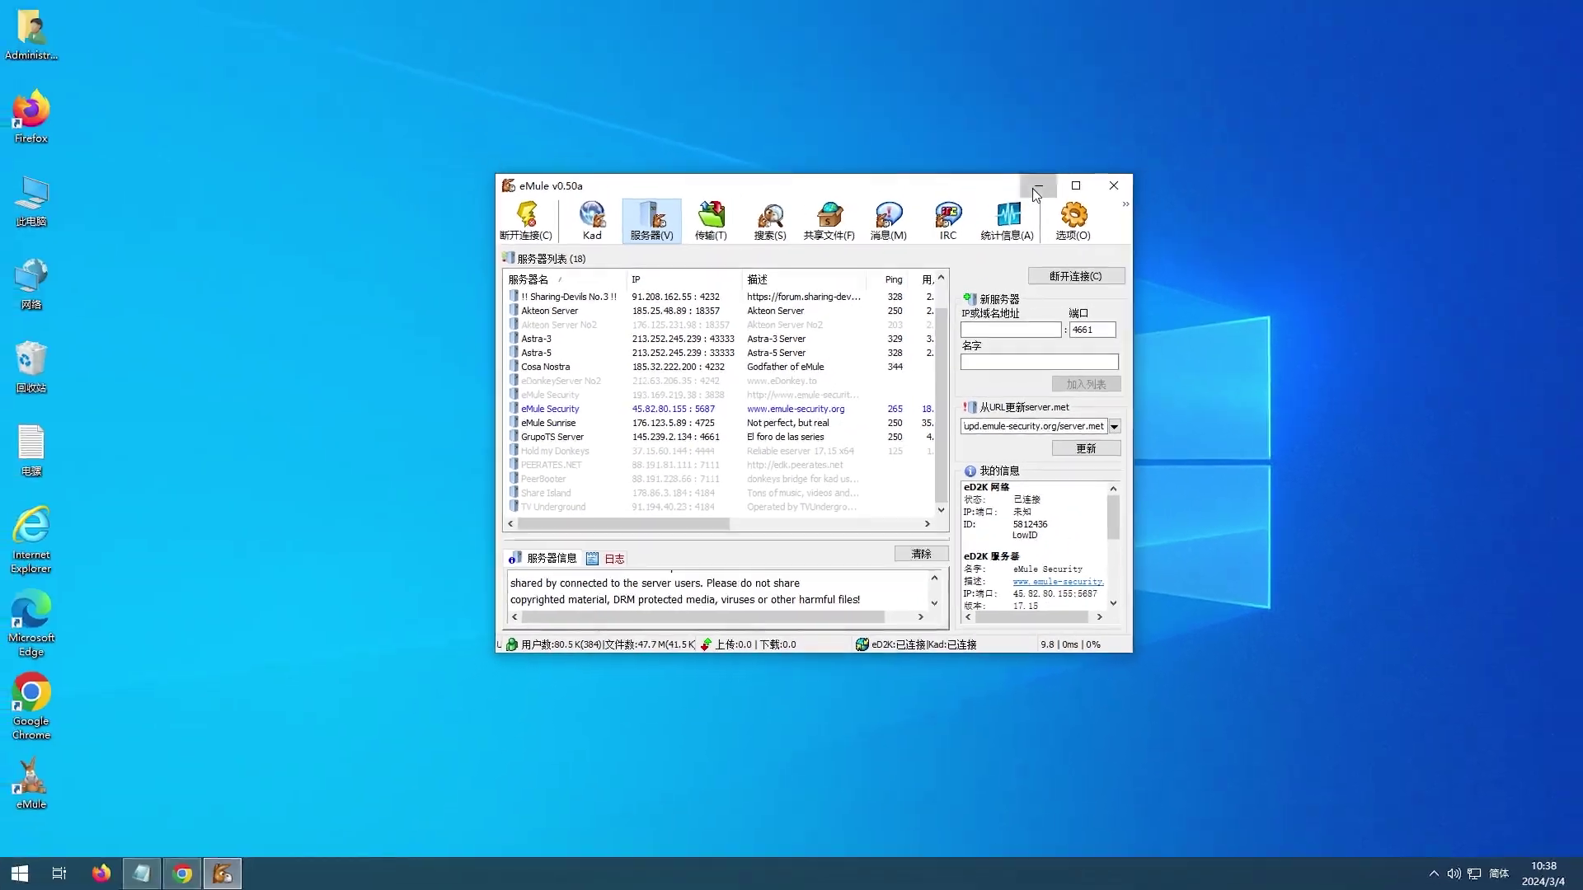
left_click(1036, 190)
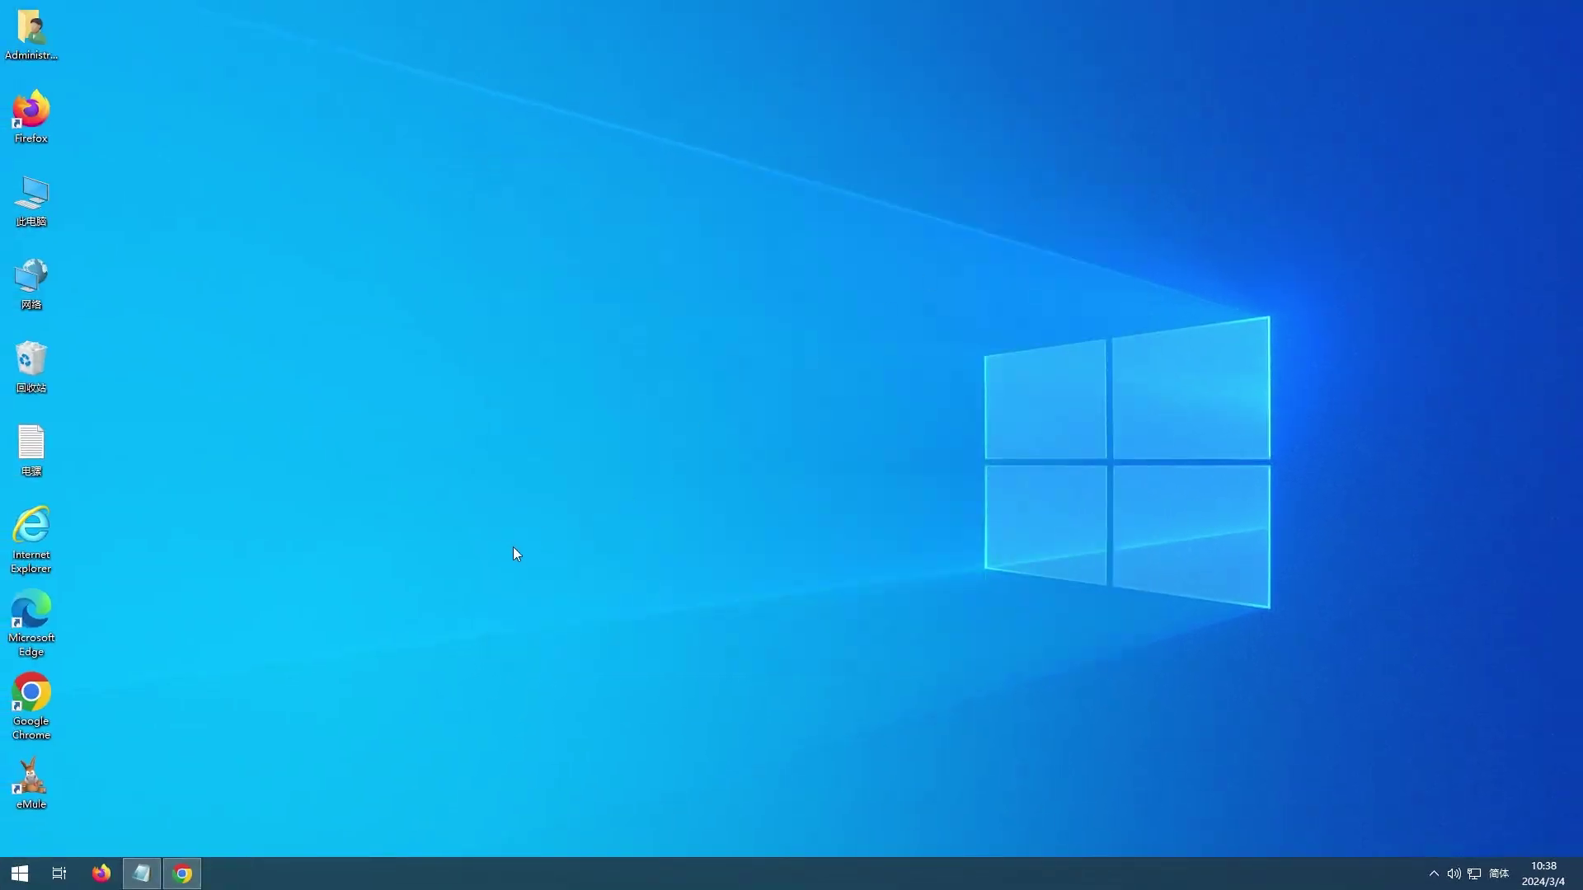
- Switch to Chrome, close the SourceForge page, and view the eMule site's help section and its forum
left_click(182, 873)
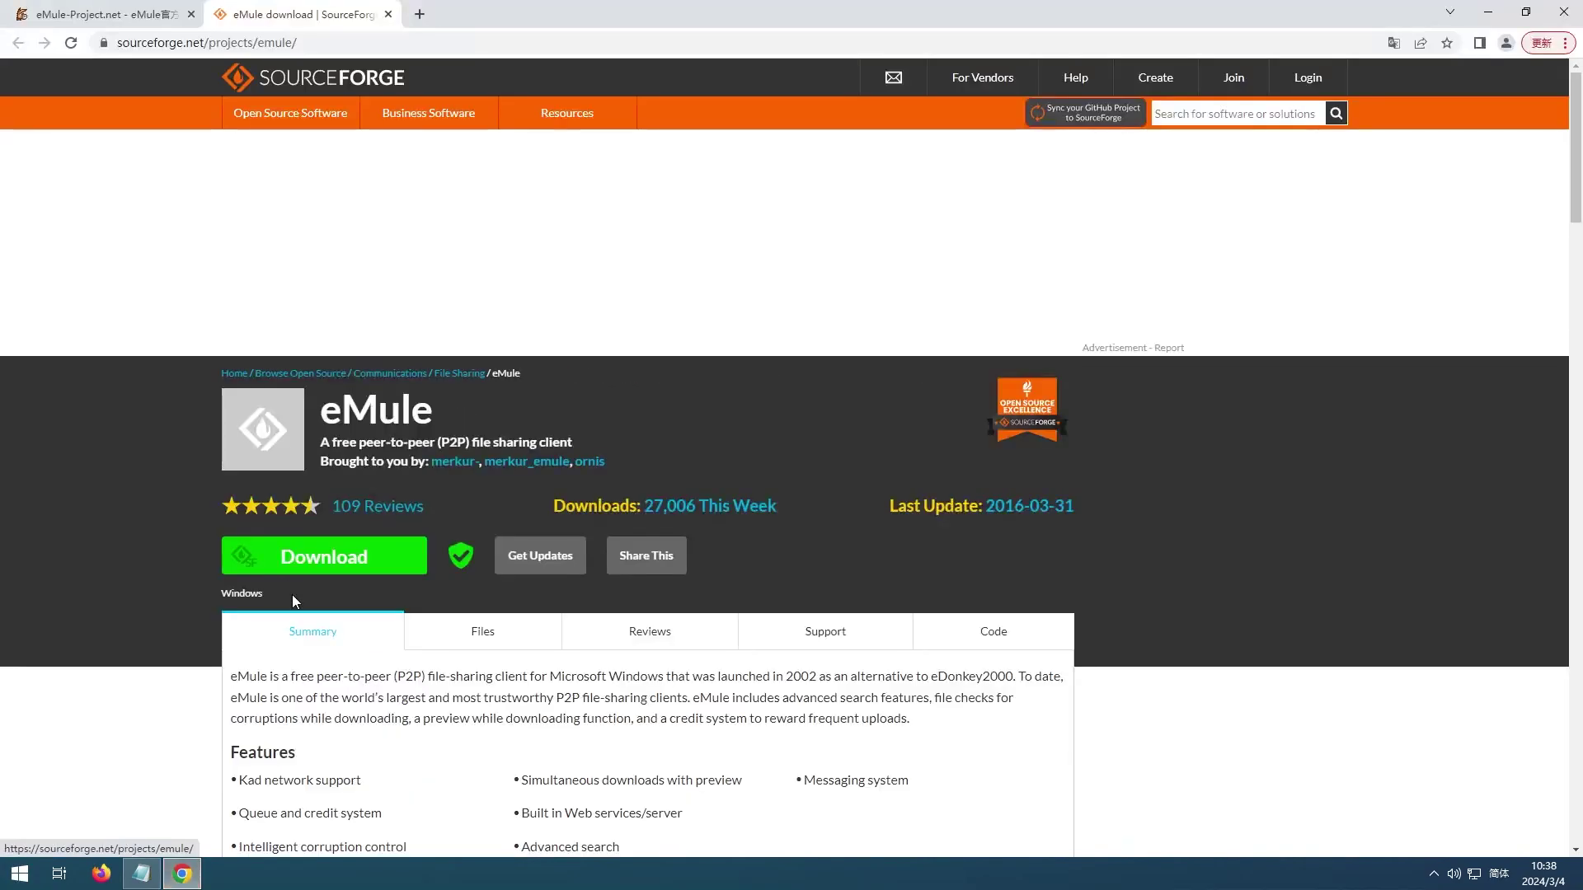
left_click(389, 14)
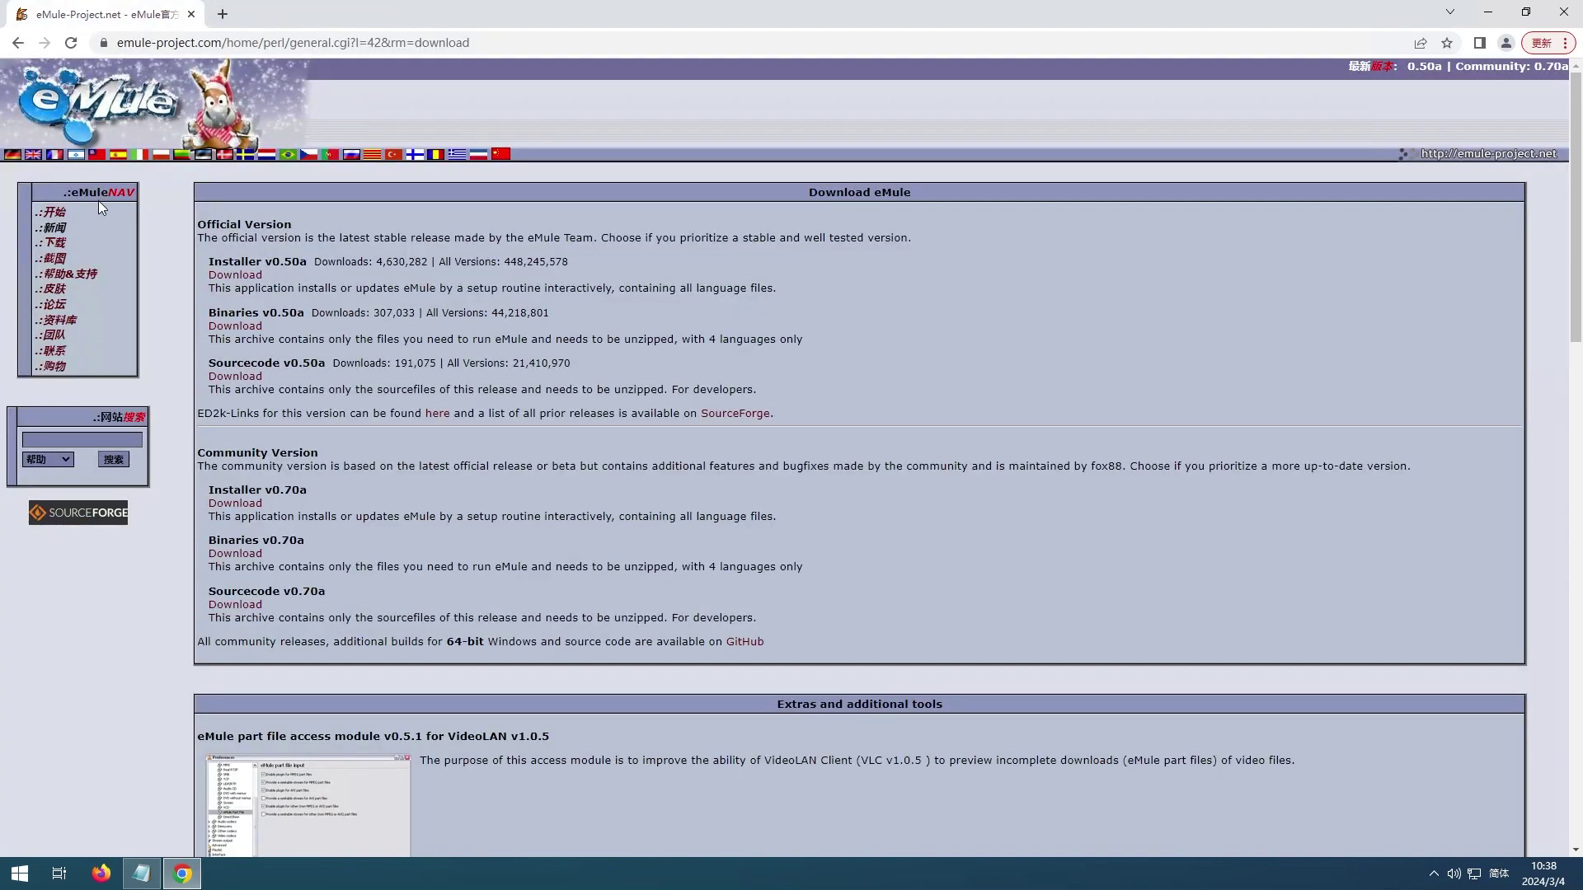
left_click(83, 278)
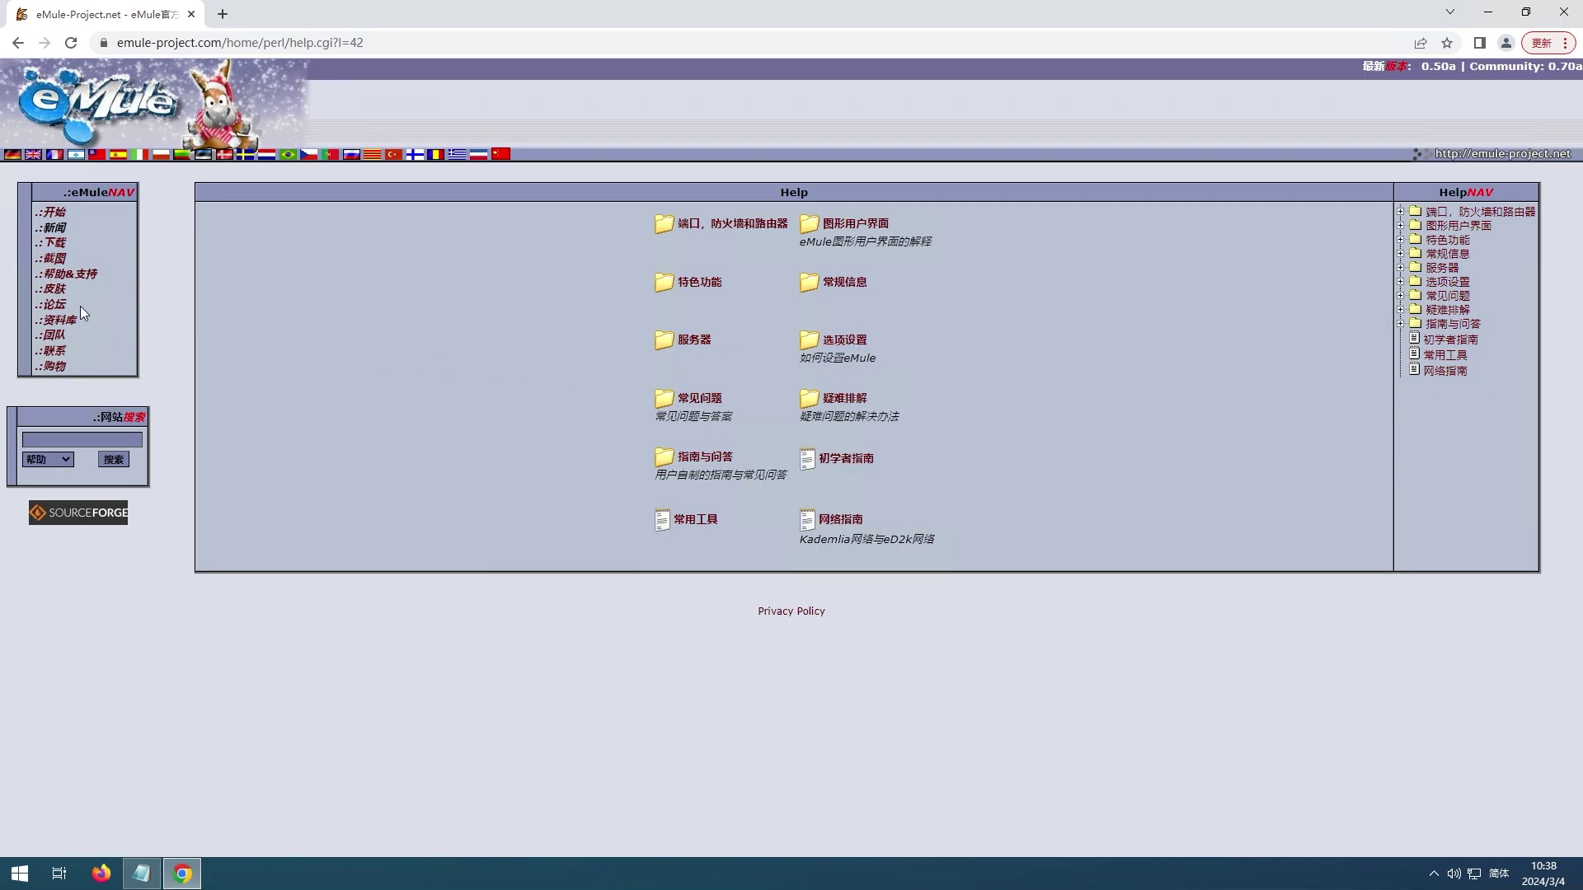
left_click(51, 308)
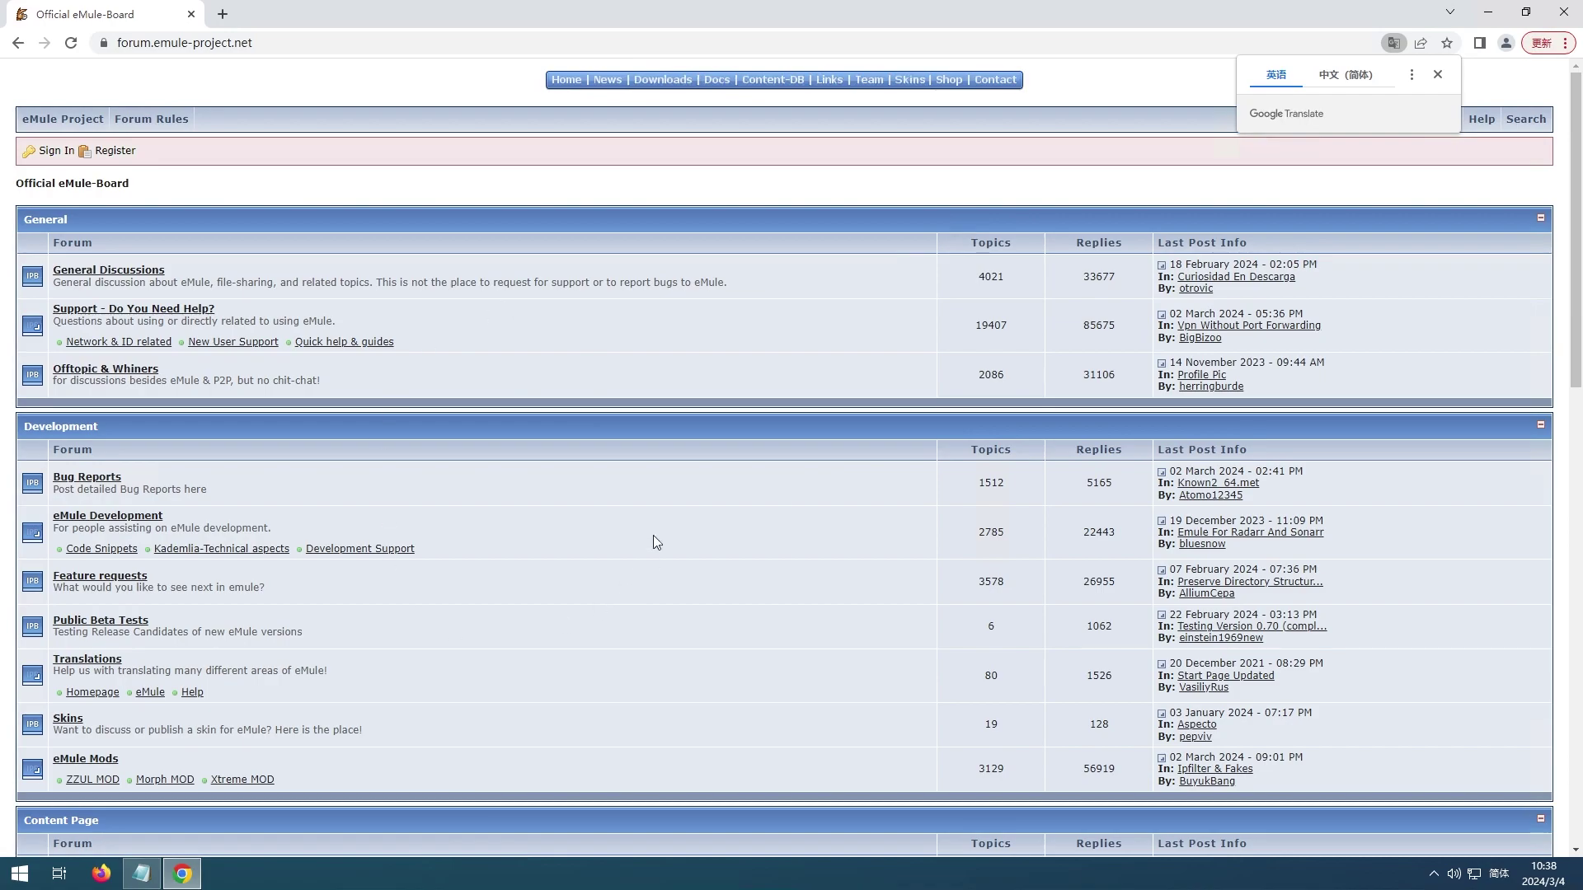
left_click(141, 873)
key("ctrl+c")
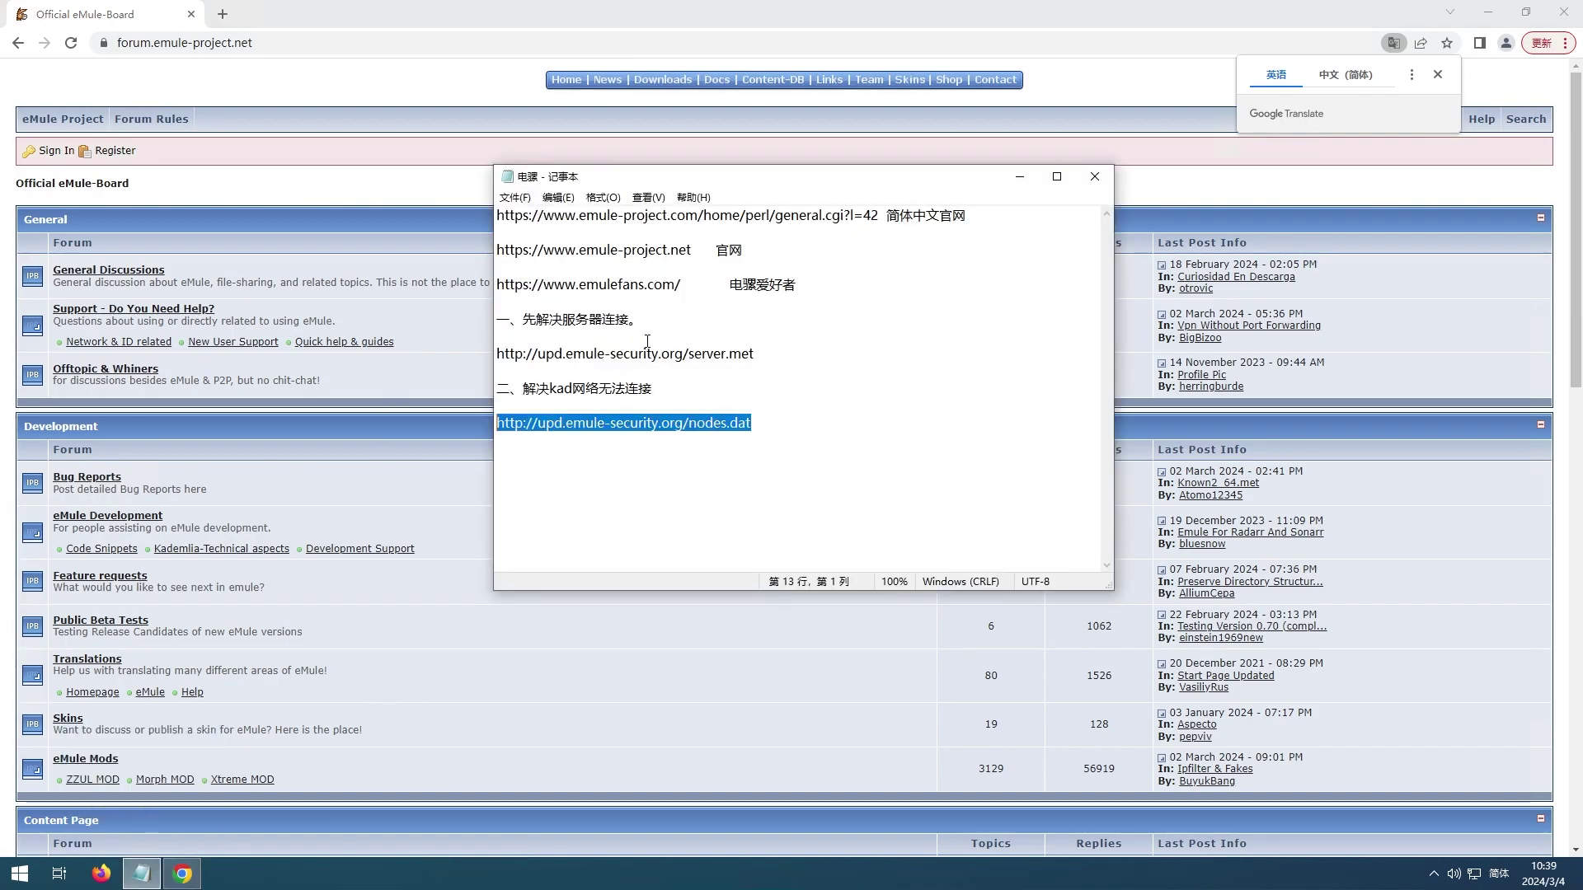
left_click_drag(681, 286, 496, 286)
right_click(551, 287)
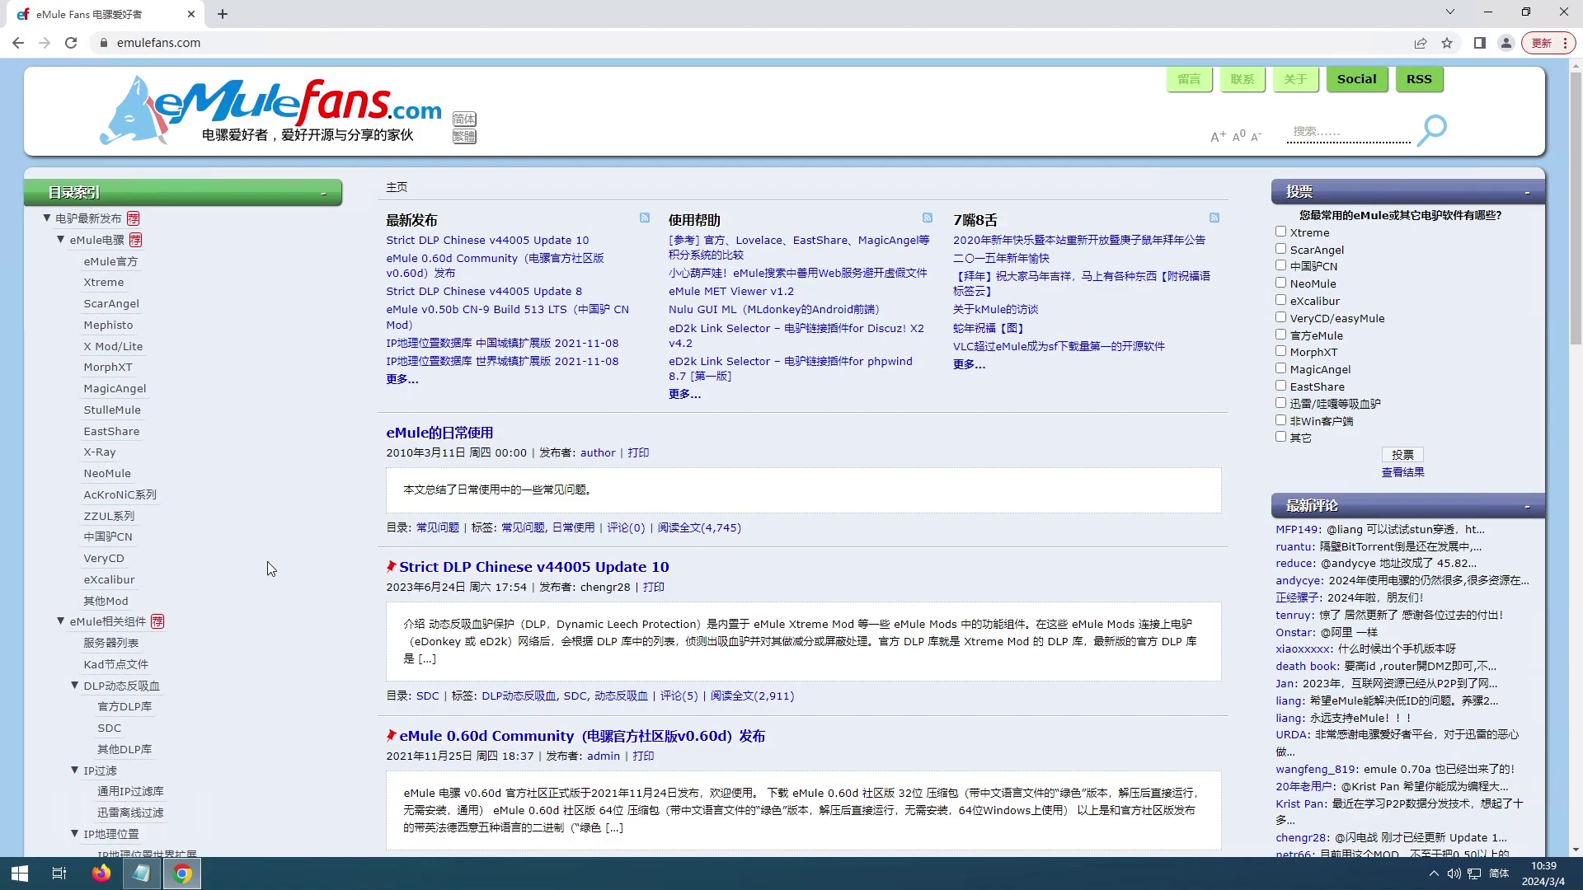
left_click(110, 644)
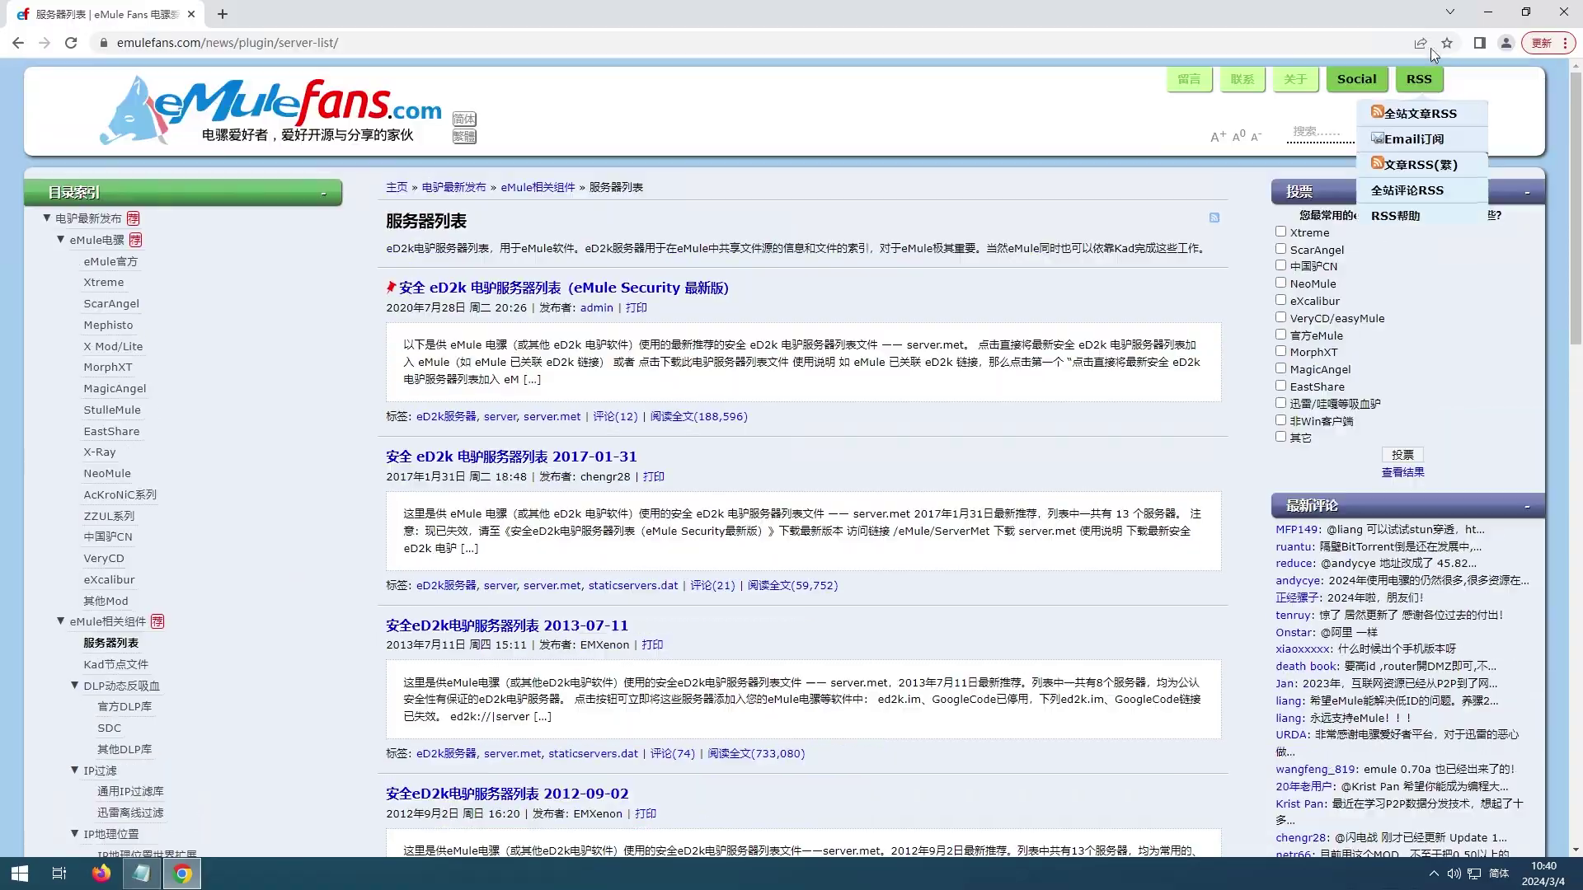
left_click(1488, 18)
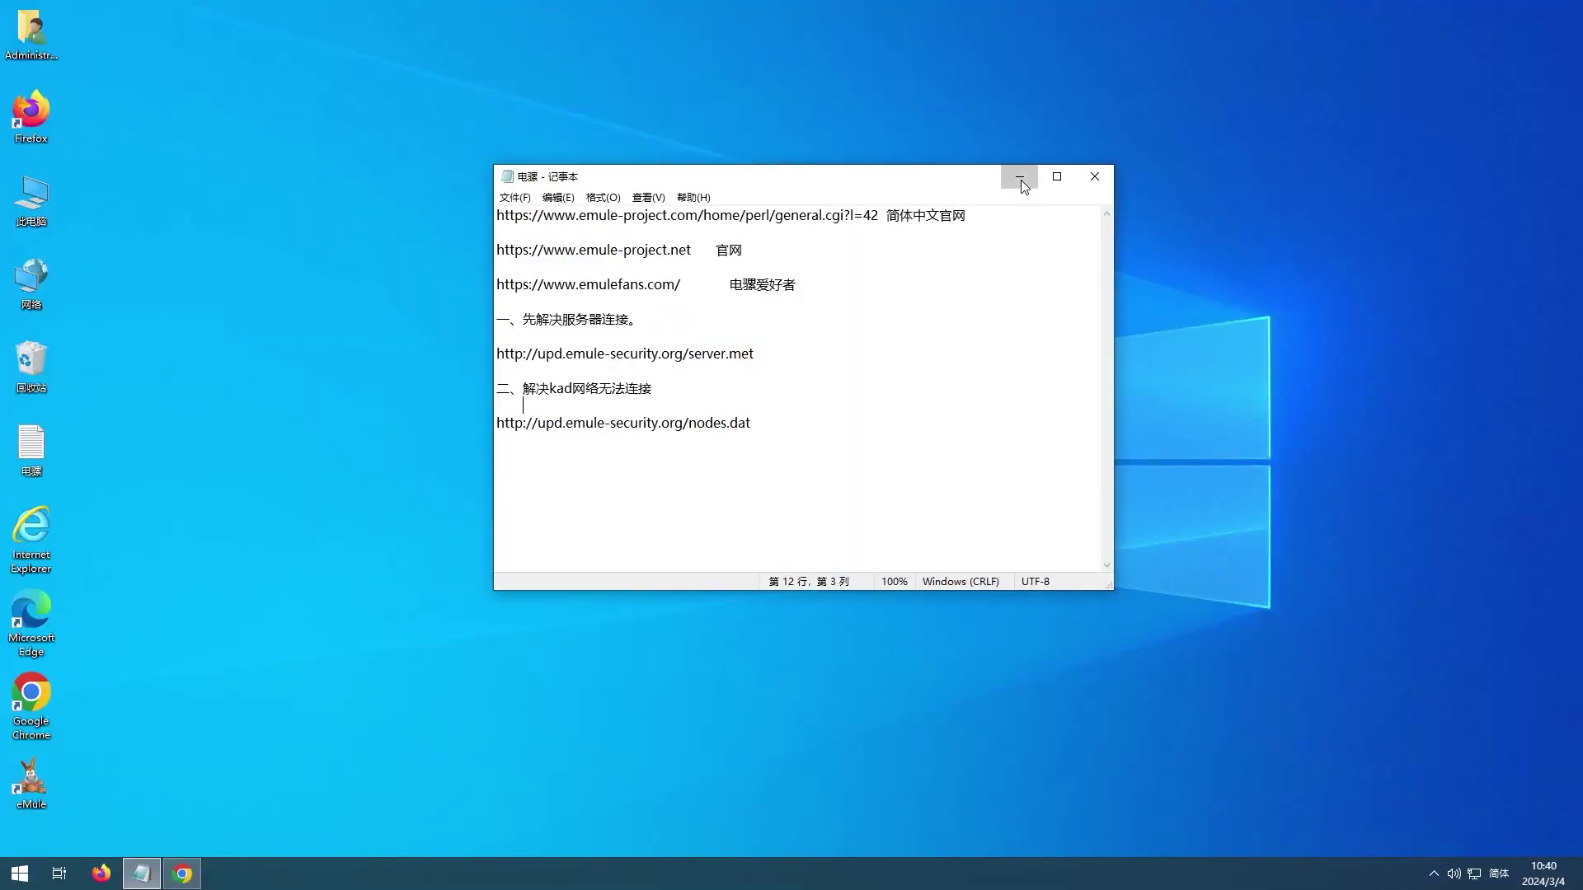